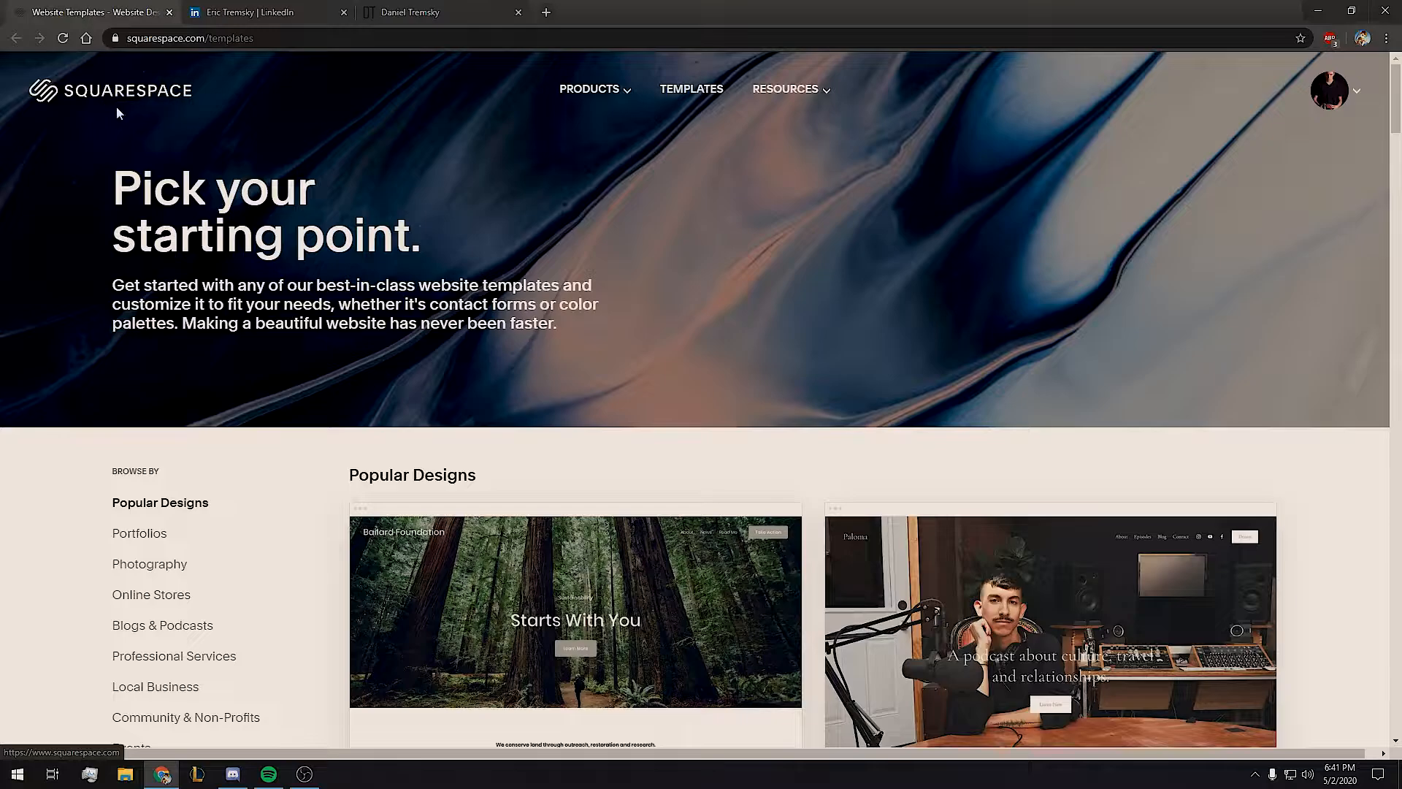
Filter the template gallery to the Community & Non-Profits category.
scroll(620, 205, down, 2)
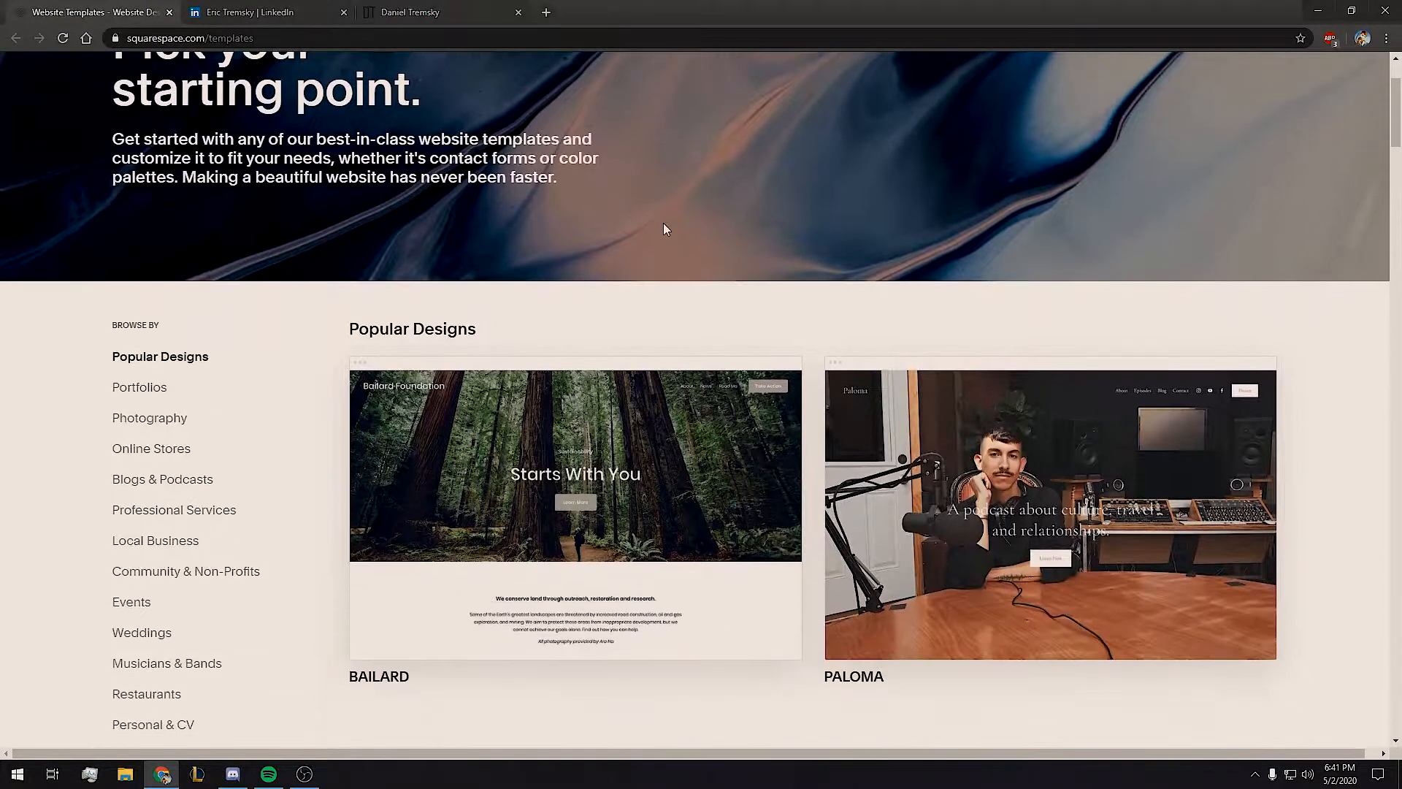
scroll(840, 292, down, 2)
scroll(789, 157, up, 4)
scroll(774, 190, down, 4)
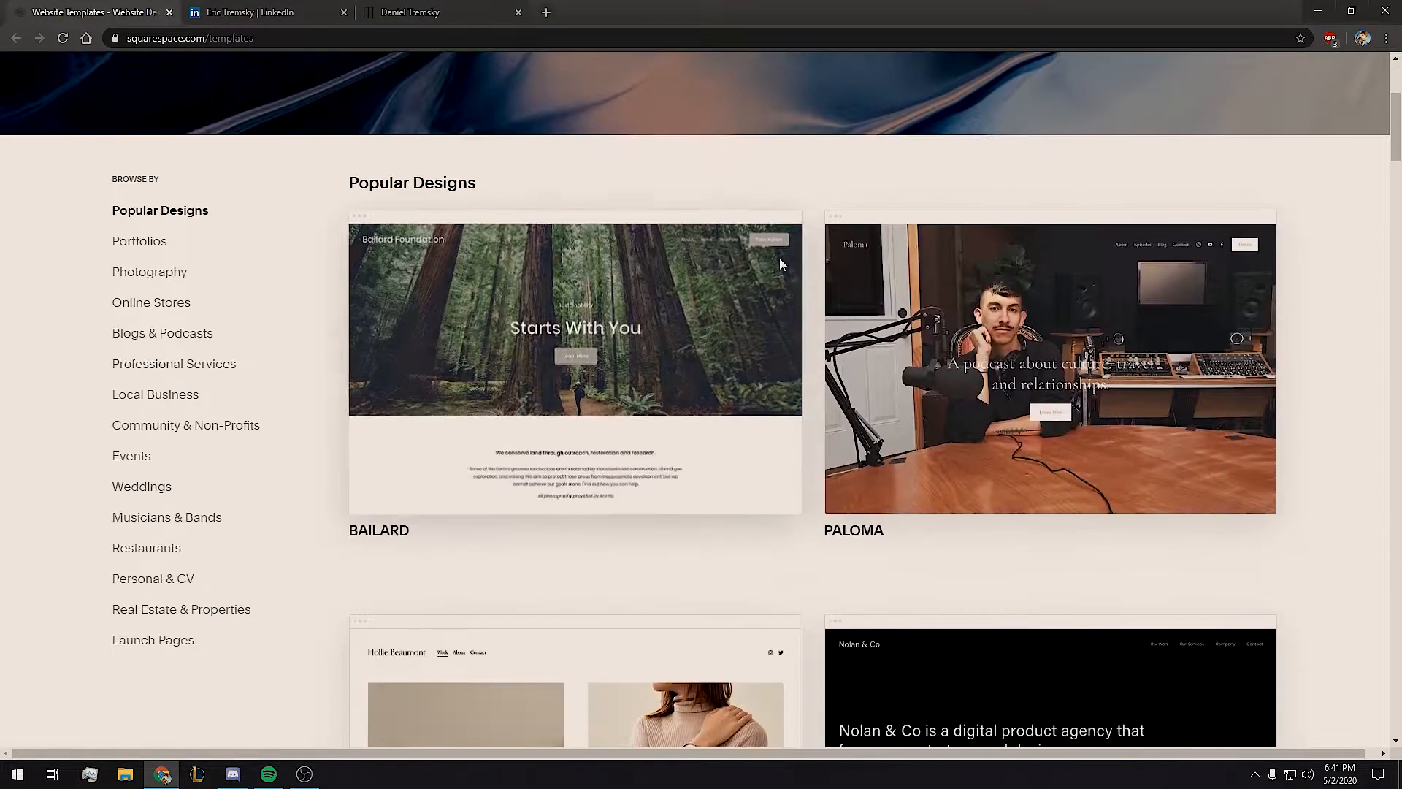
click(169, 426)
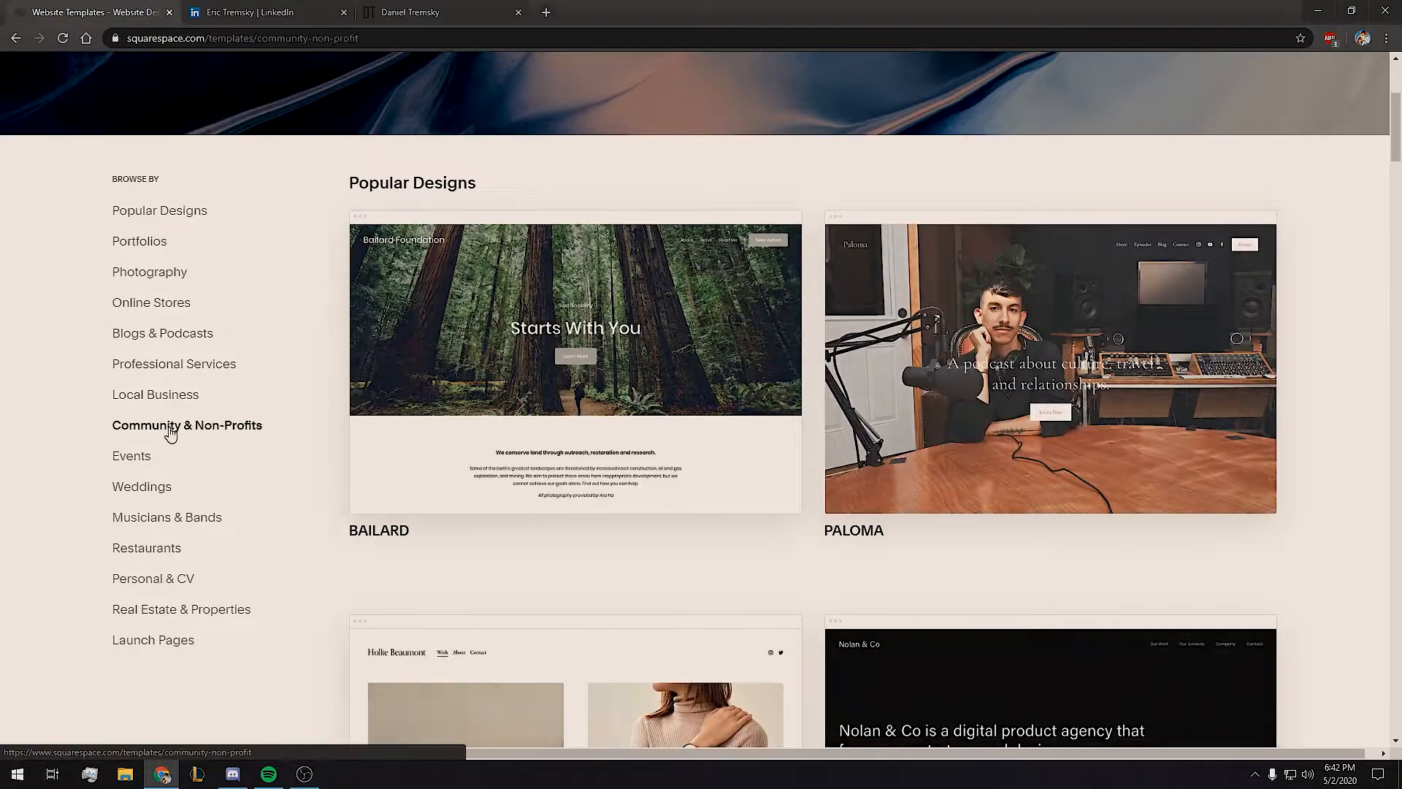
Start a new site from the Roseti template.
scroll(361, 389, down, 7)
scroll(341, 396, down, 3)
scroll(260, 354, up, 9)
scroll(272, 391, down, 11)
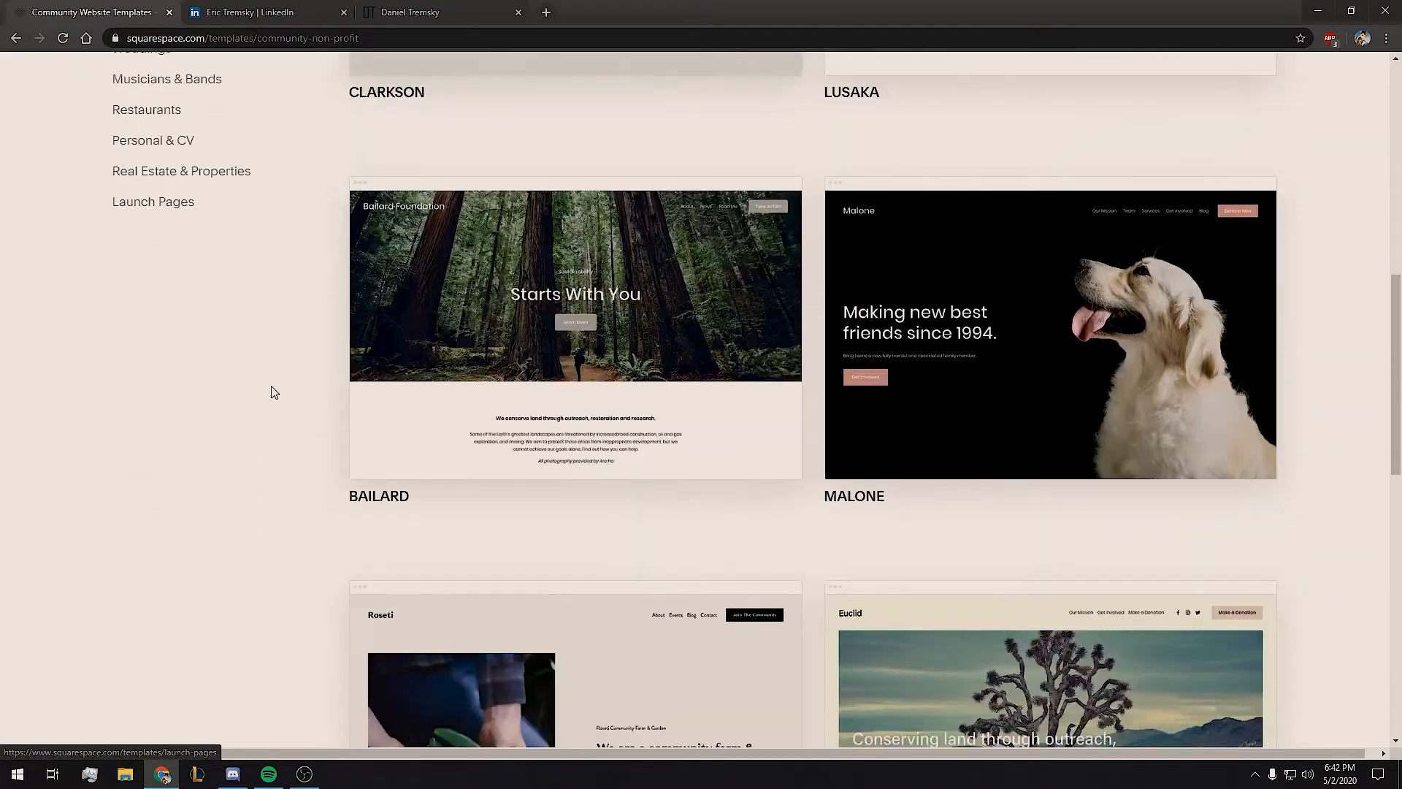
click(551, 286)
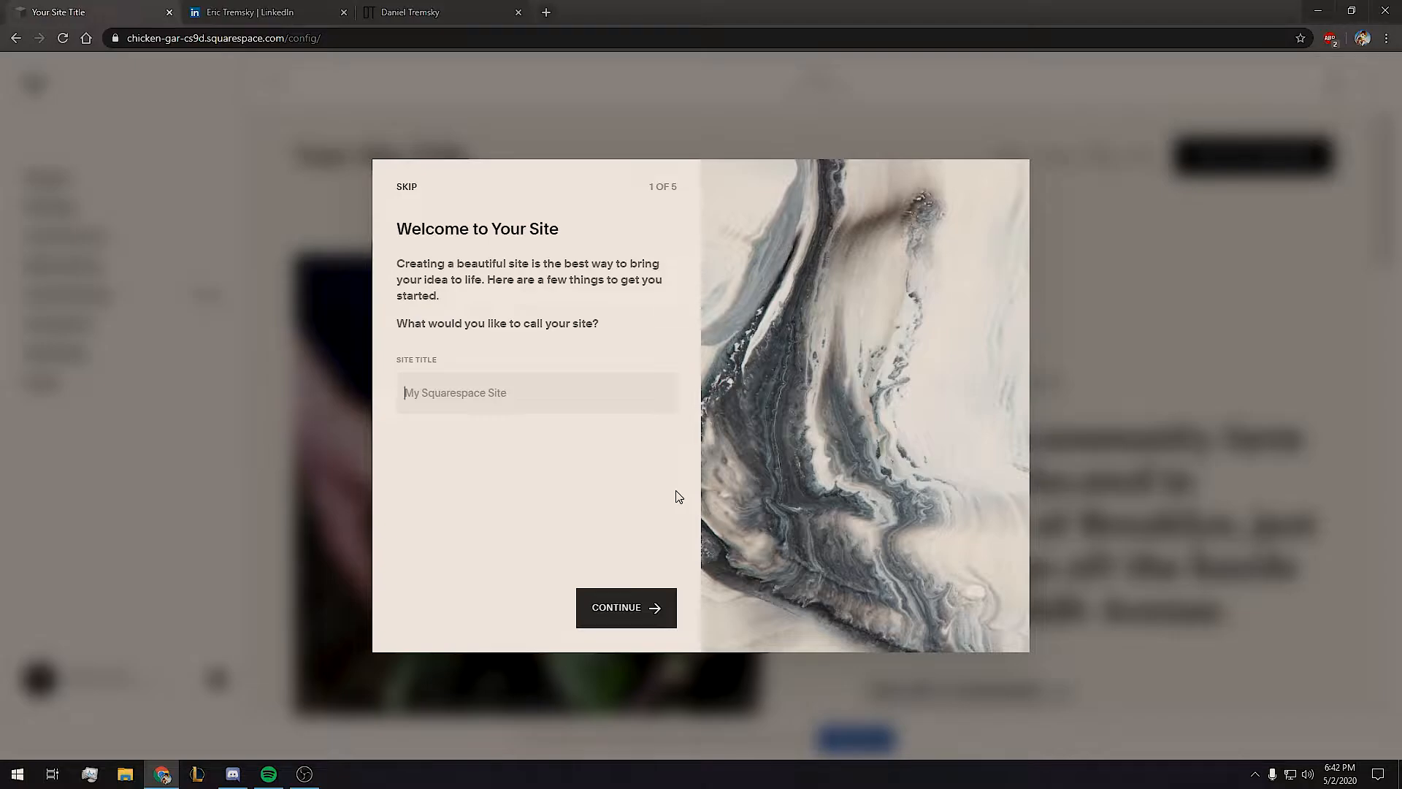
Enter the owner's full name as site title, skip setup, and show the Pages panel.
text(Eric Tremsky)
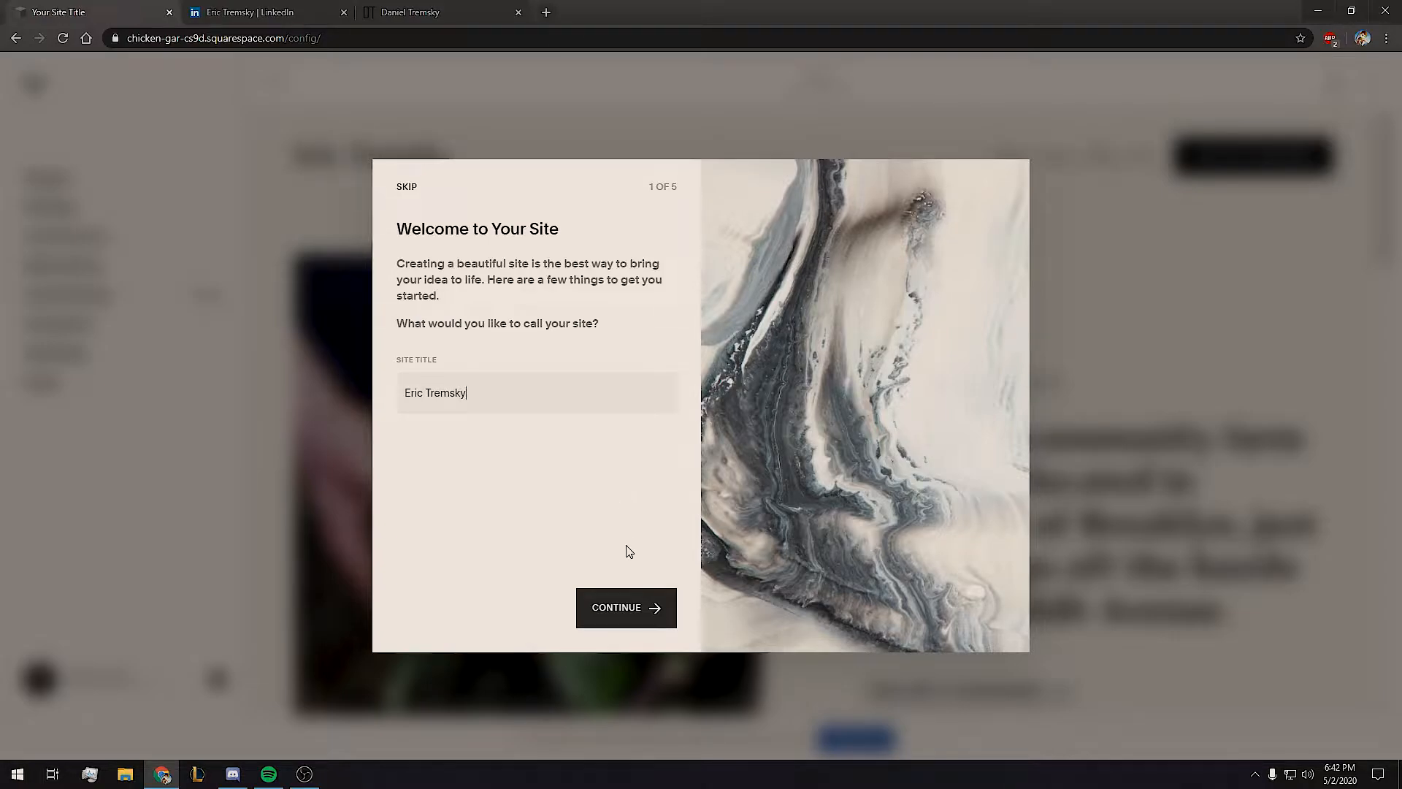
click(629, 606)
click(404, 187)
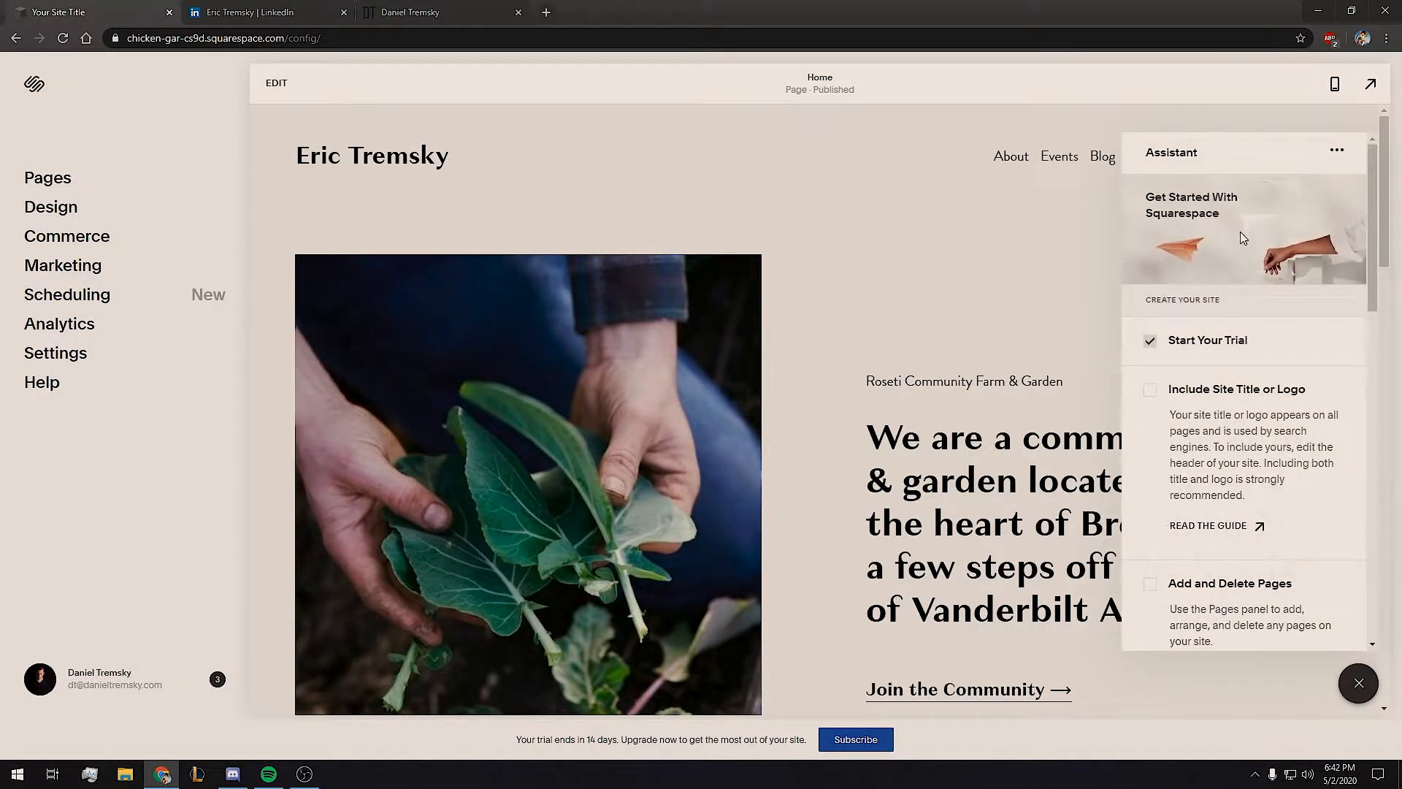
click(1358, 683)
click(47, 178)
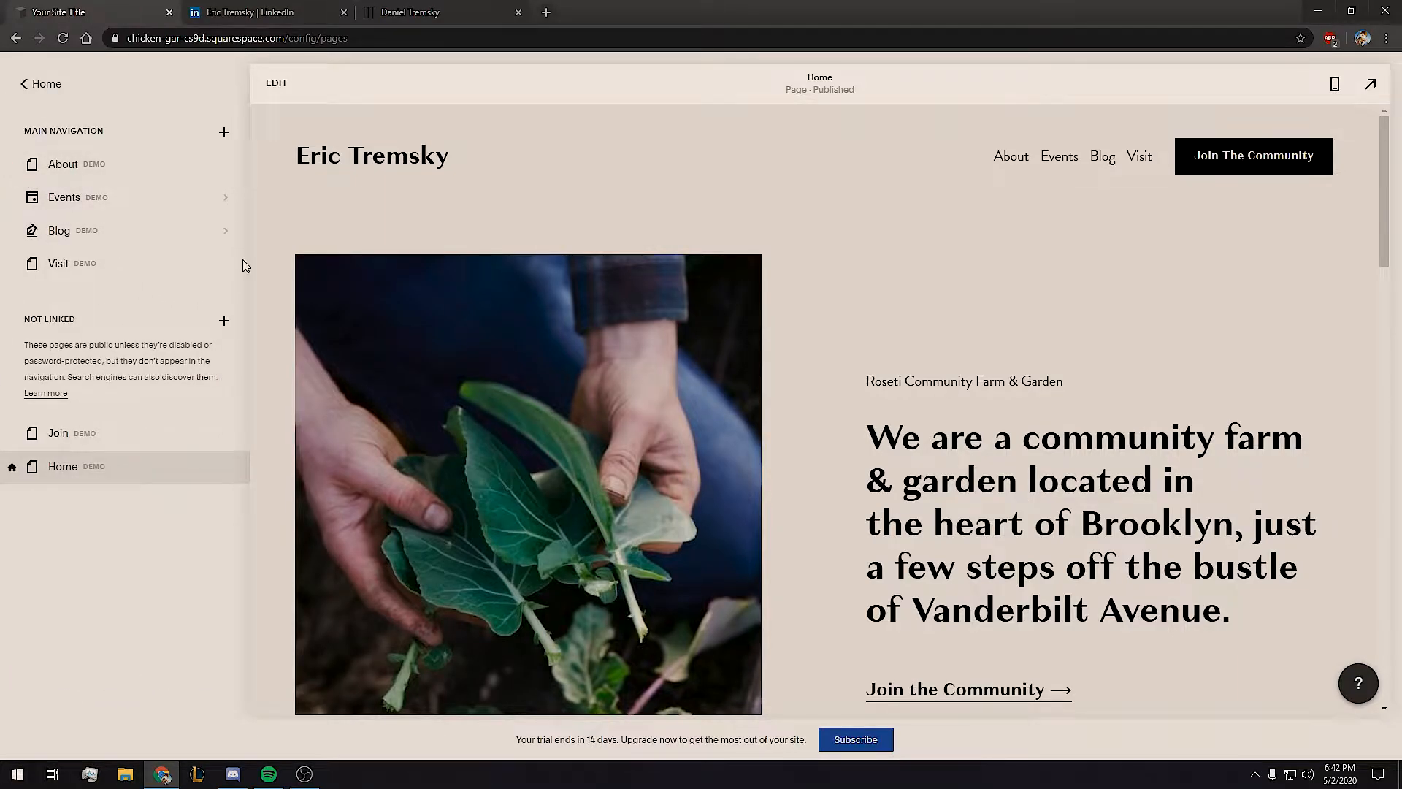
Delete the About, Events, Blog, Visit and Join example pages, confirming each removal.
click(13, 168)
click(754, 448)
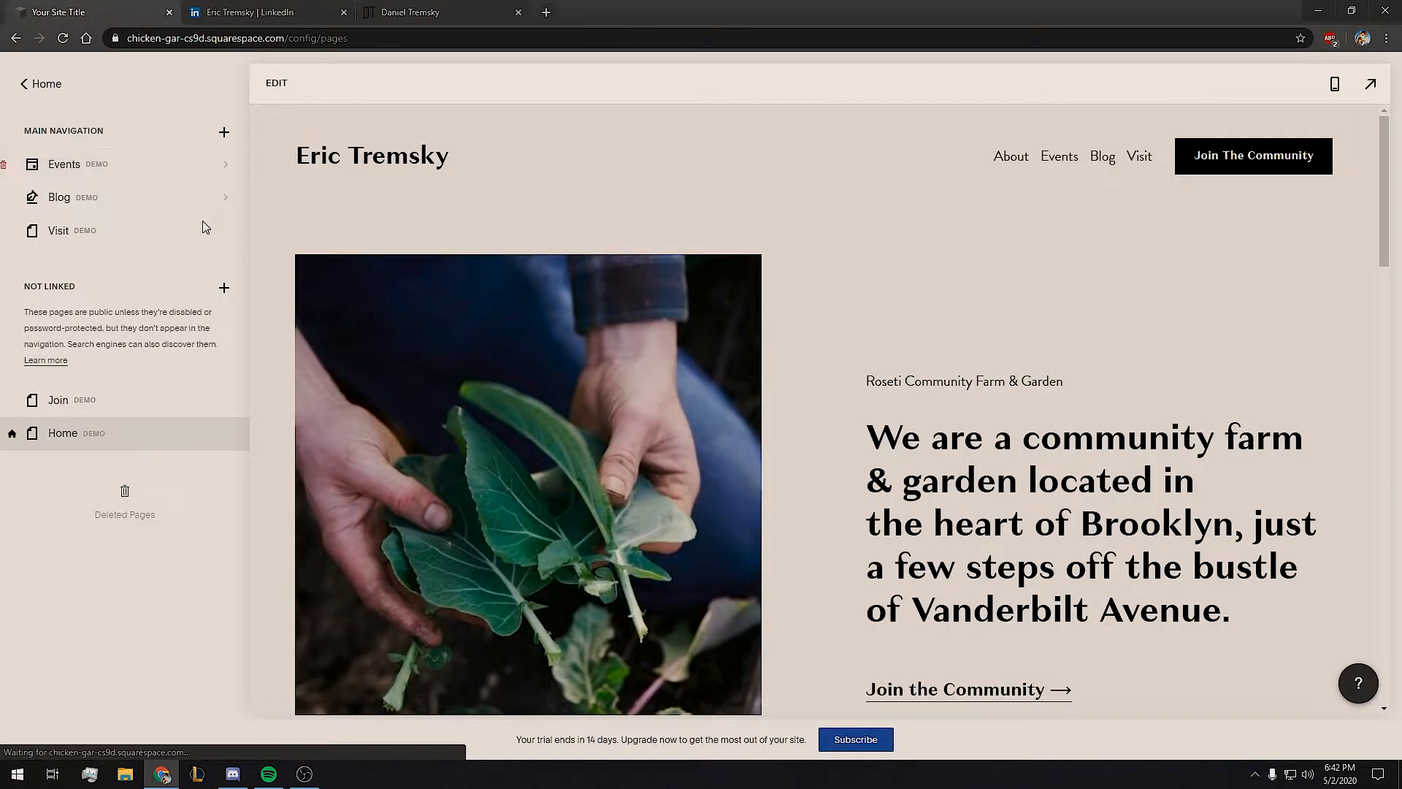
click(16, 168)
click(754, 447)
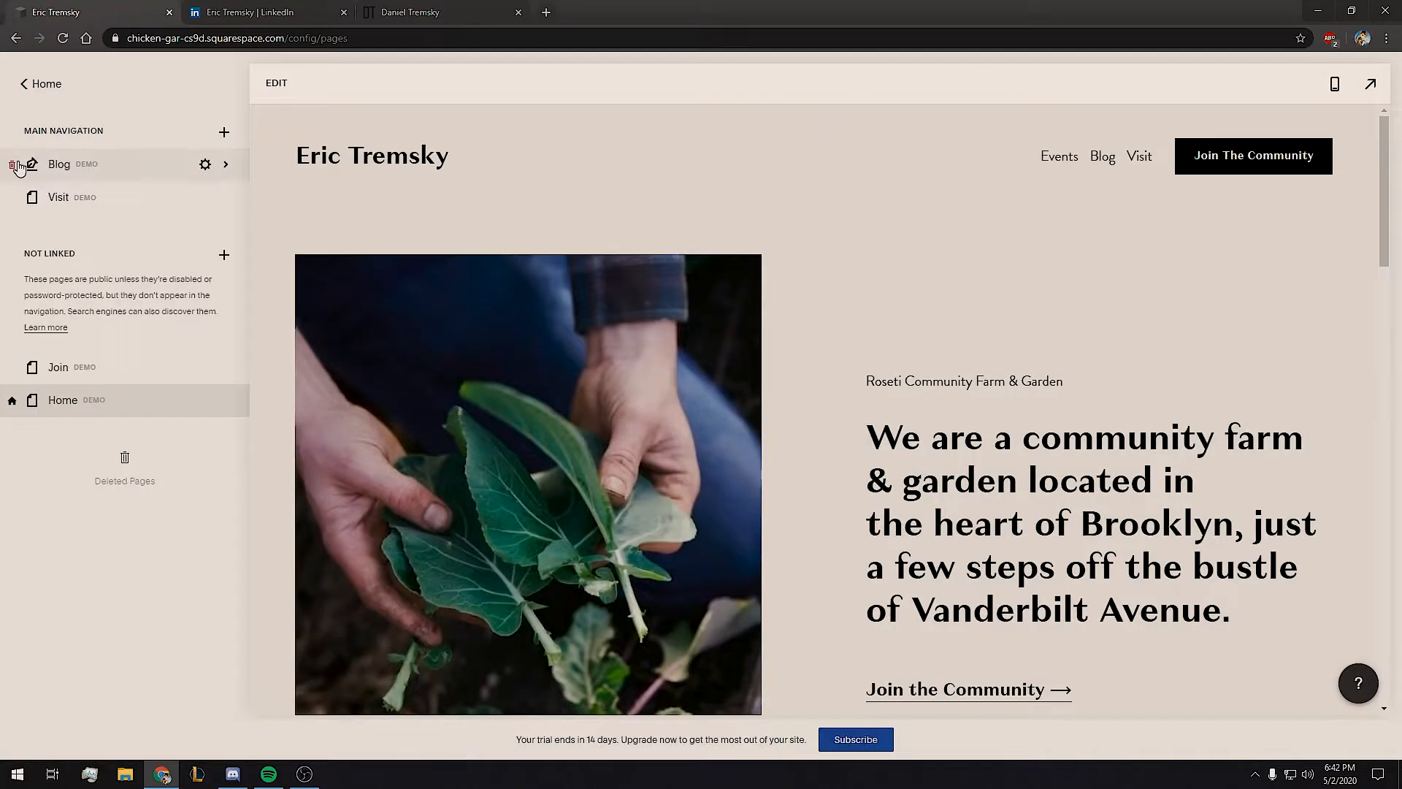
click(15, 165)
click(754, 448)
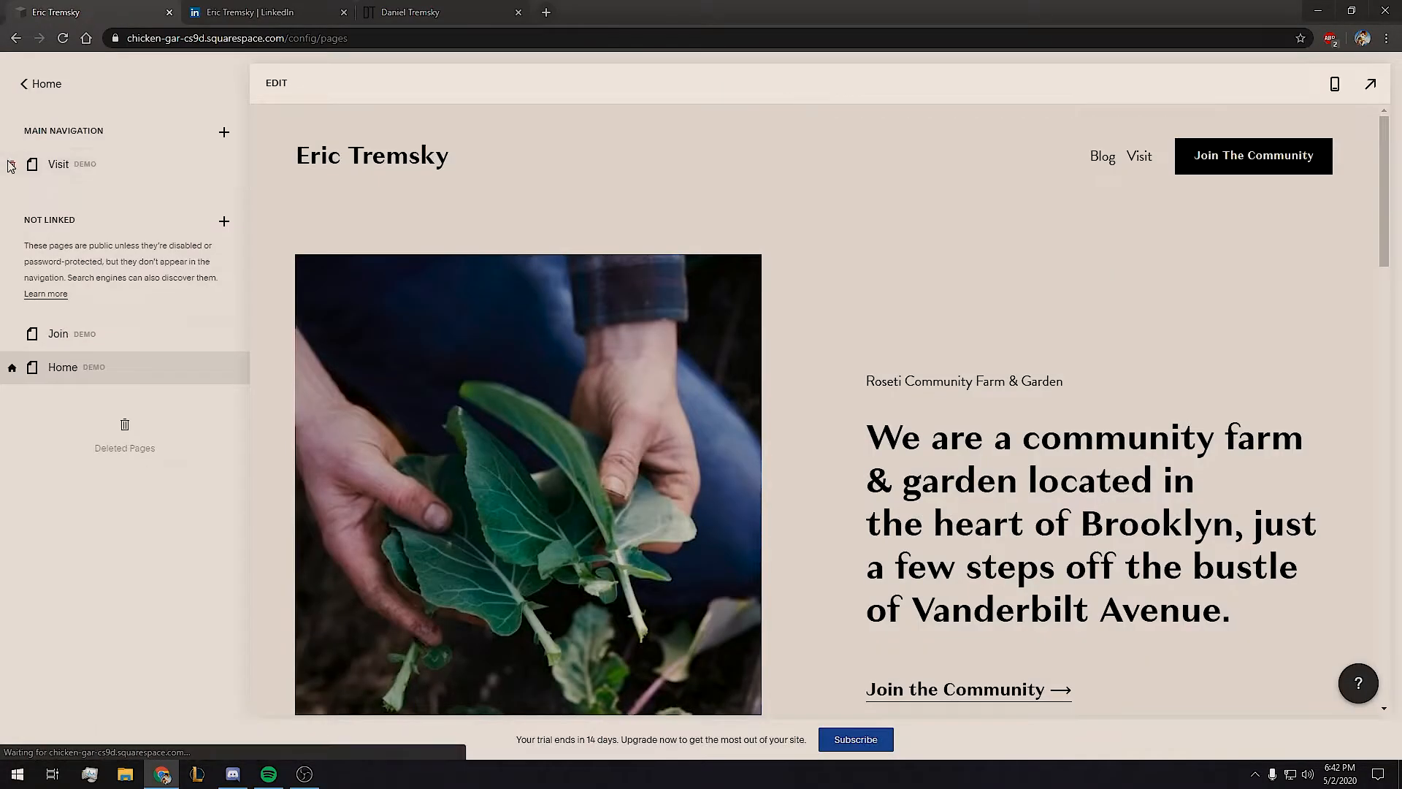
click(13, 165)
click(775, 447)
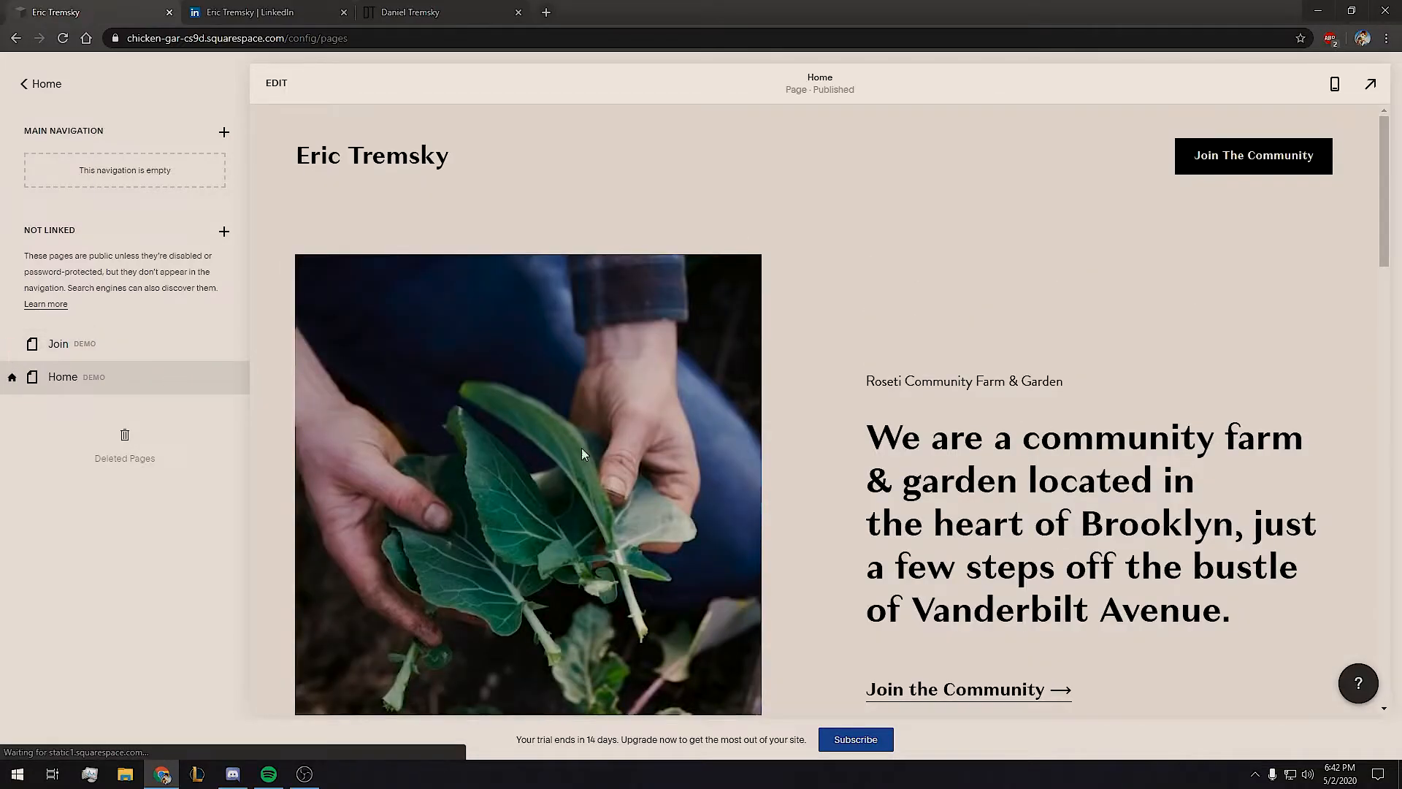
click(14, 344)
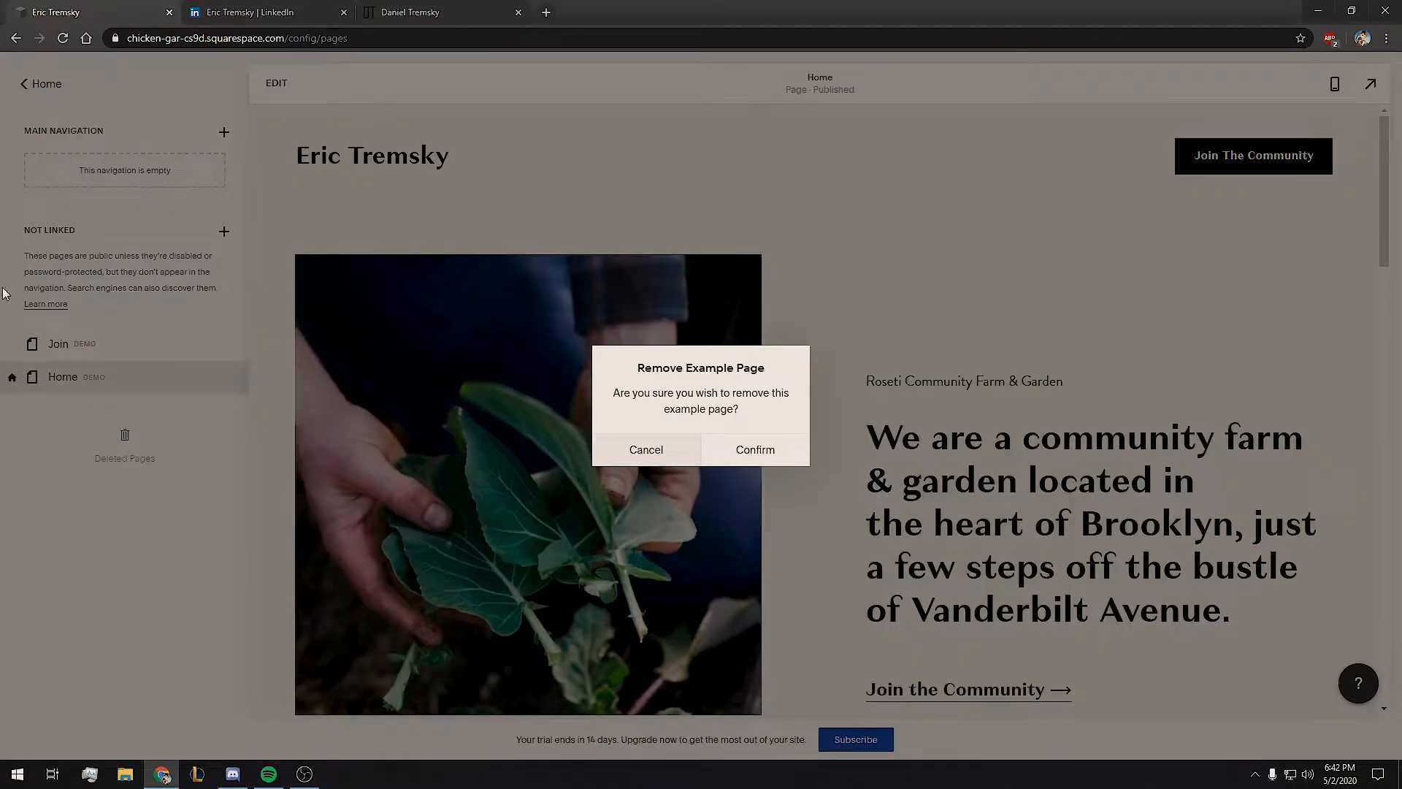
click(753, 451)
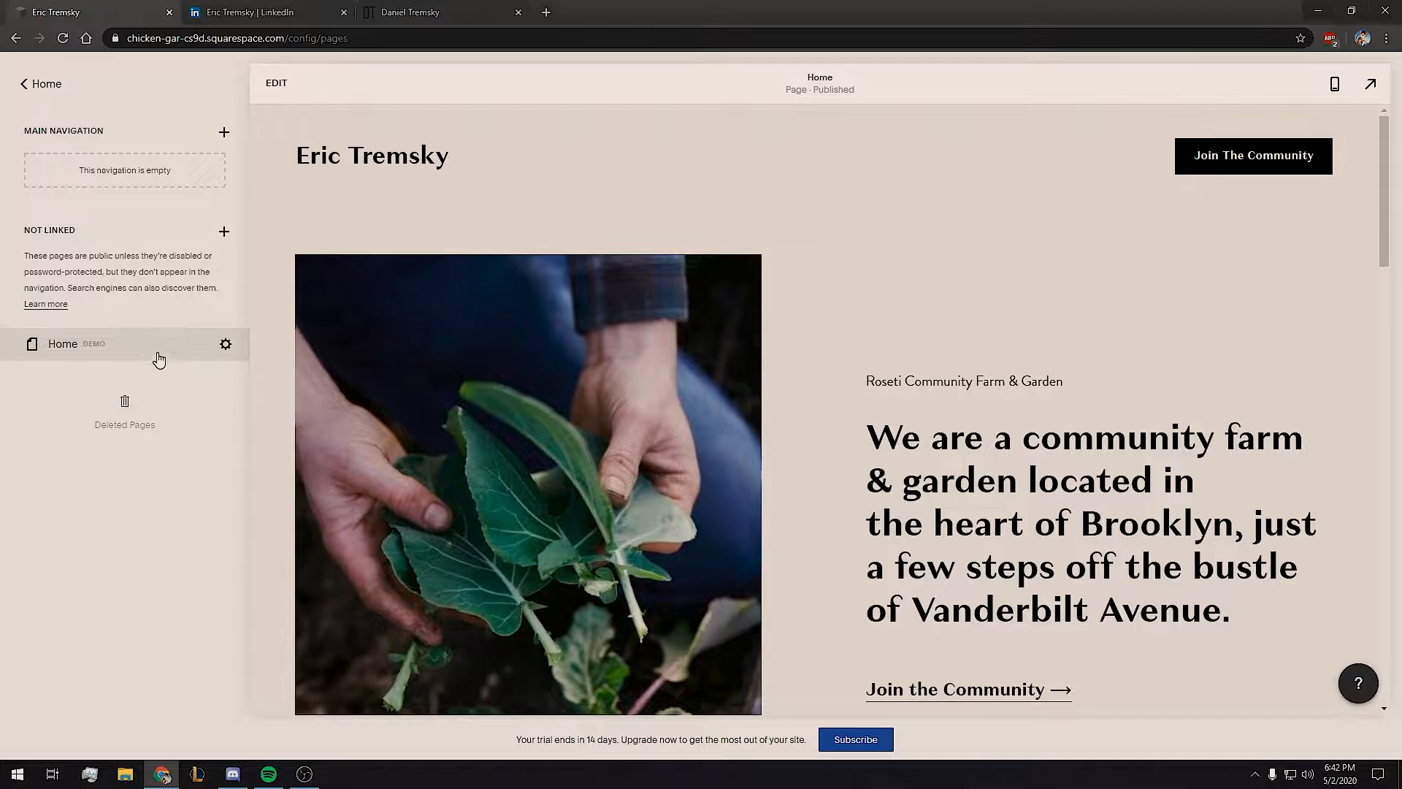
Remove the intro, Upcoming Events, testimonial and two-photo sections from the Home page.
click(277, 83)
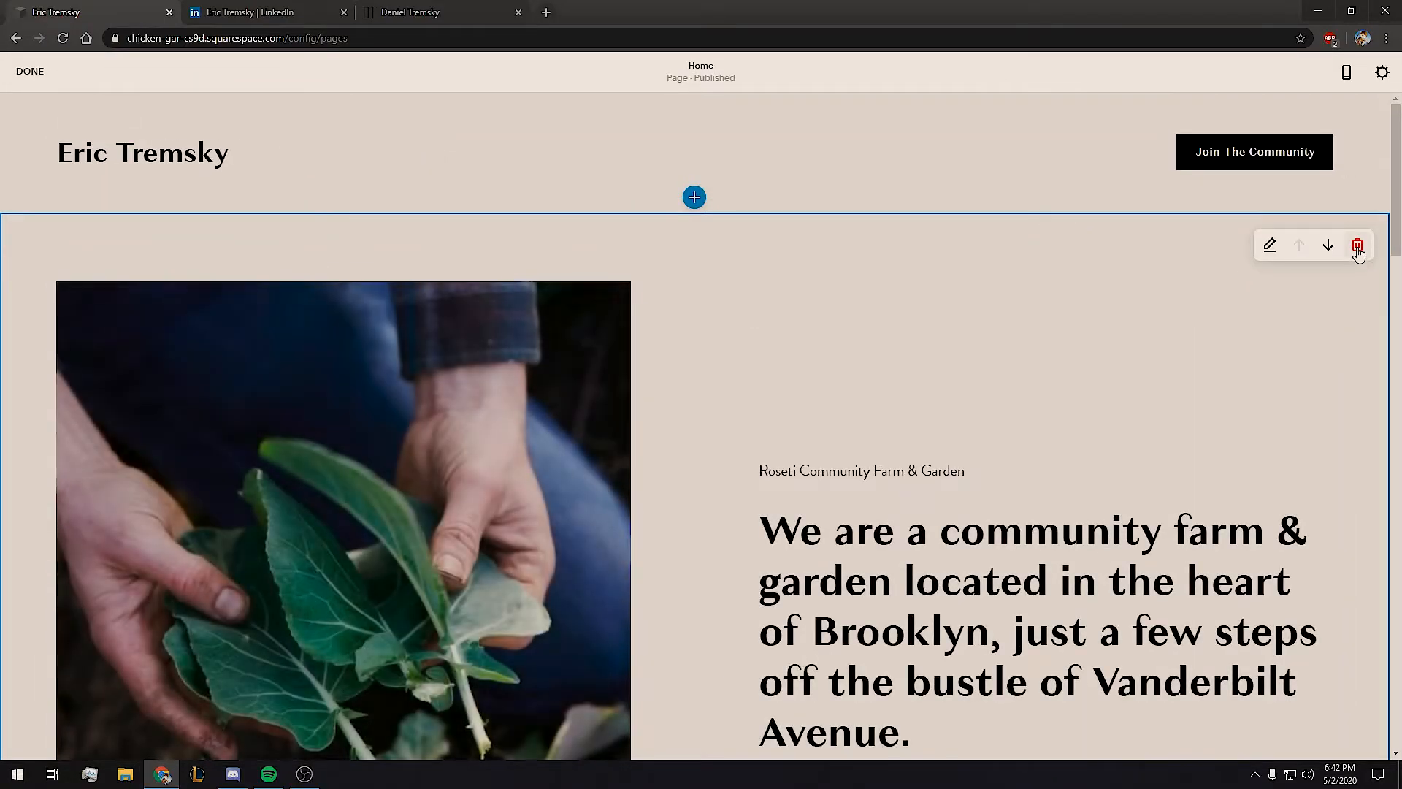
click(1359, 246)
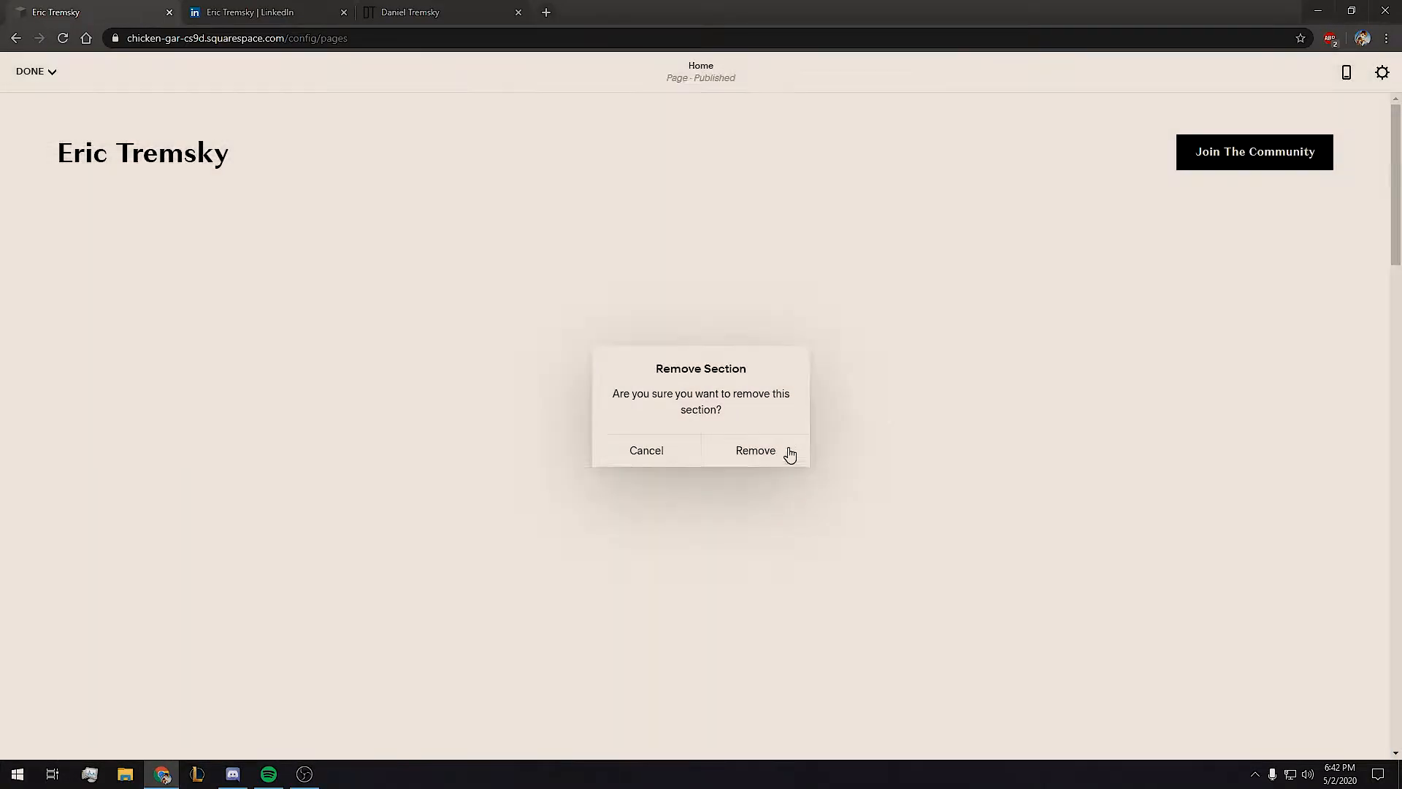
click(789, 454)
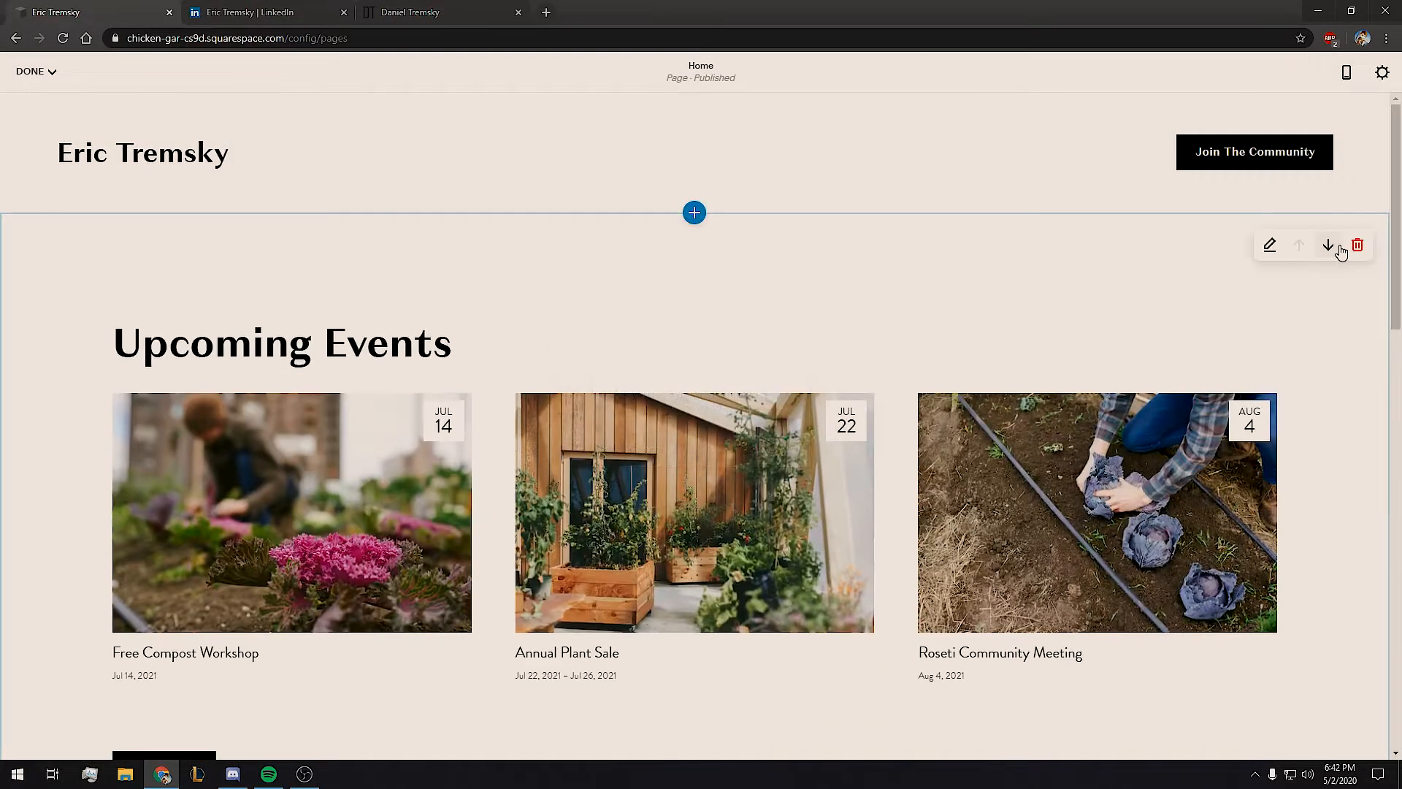
click(1356, 245)
click(794, 450)
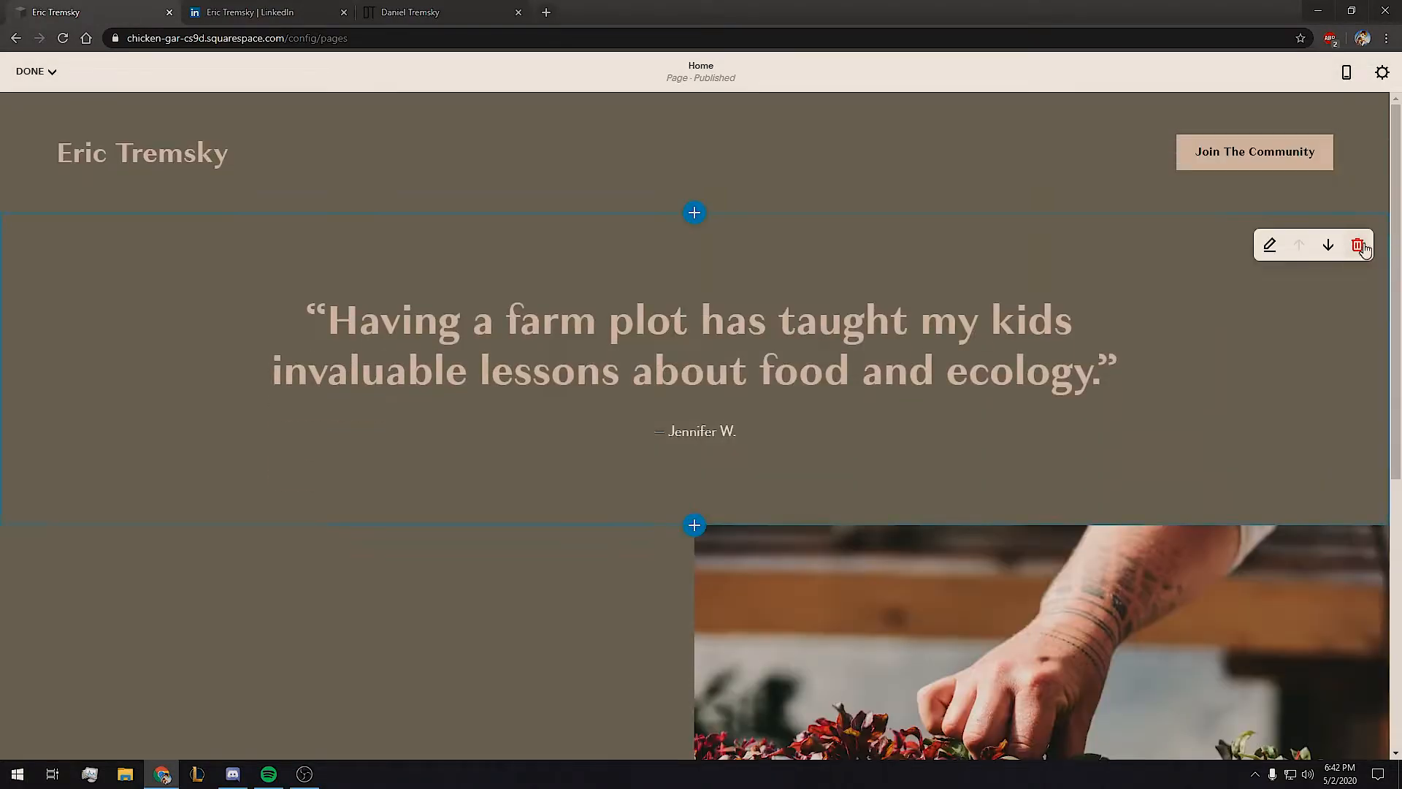
click(1360, 246)
click(758, 452)
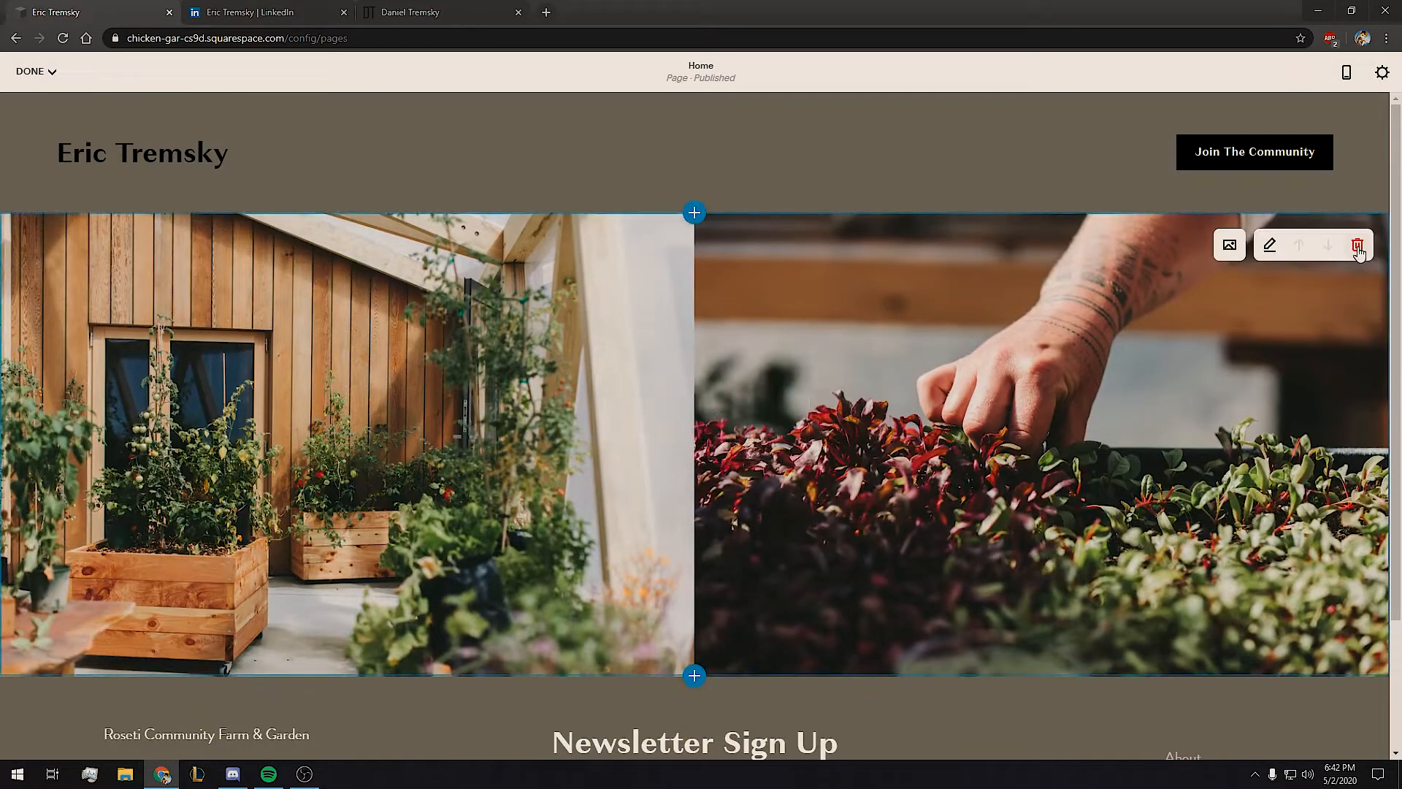
click(1356, 243)
click(758, 448)
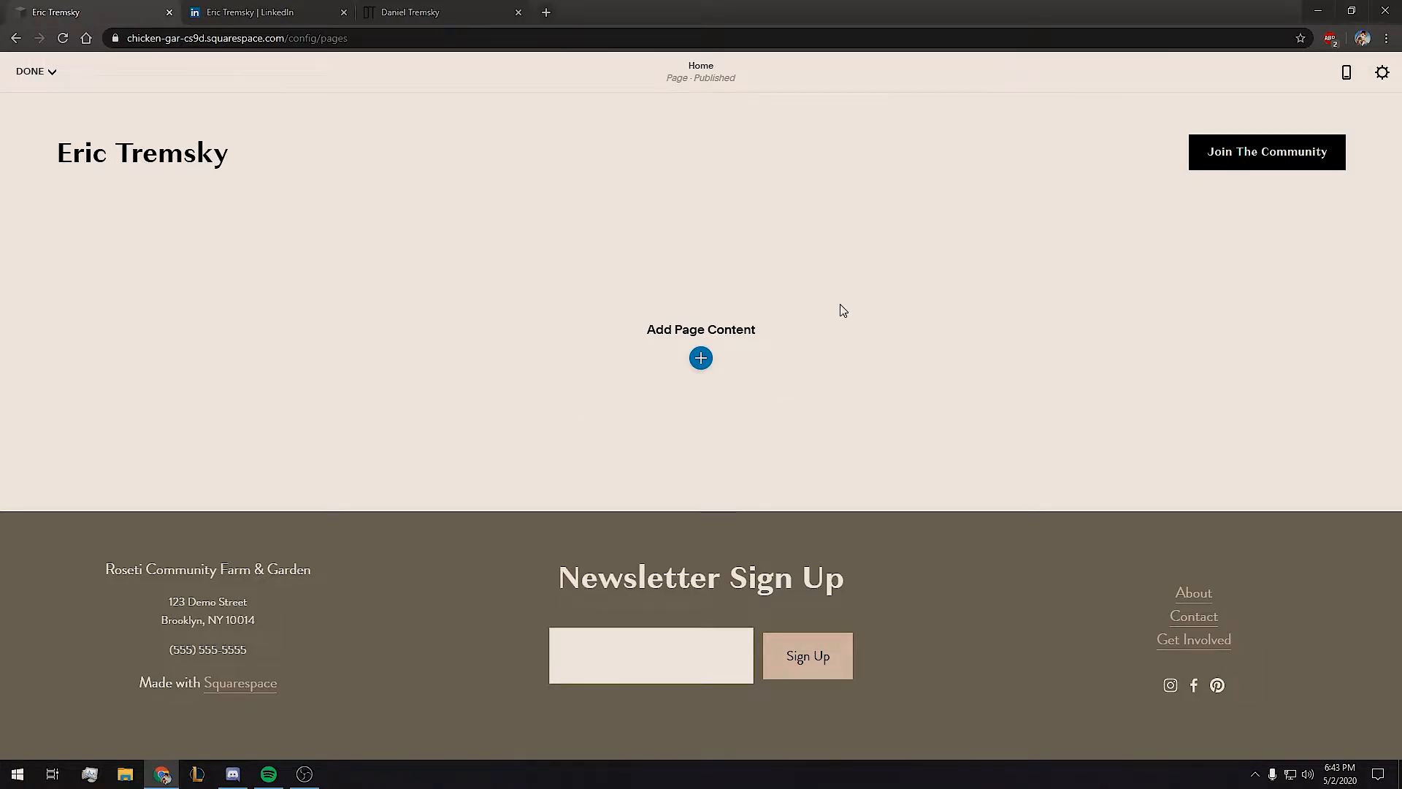
mouse_move(707, 204)
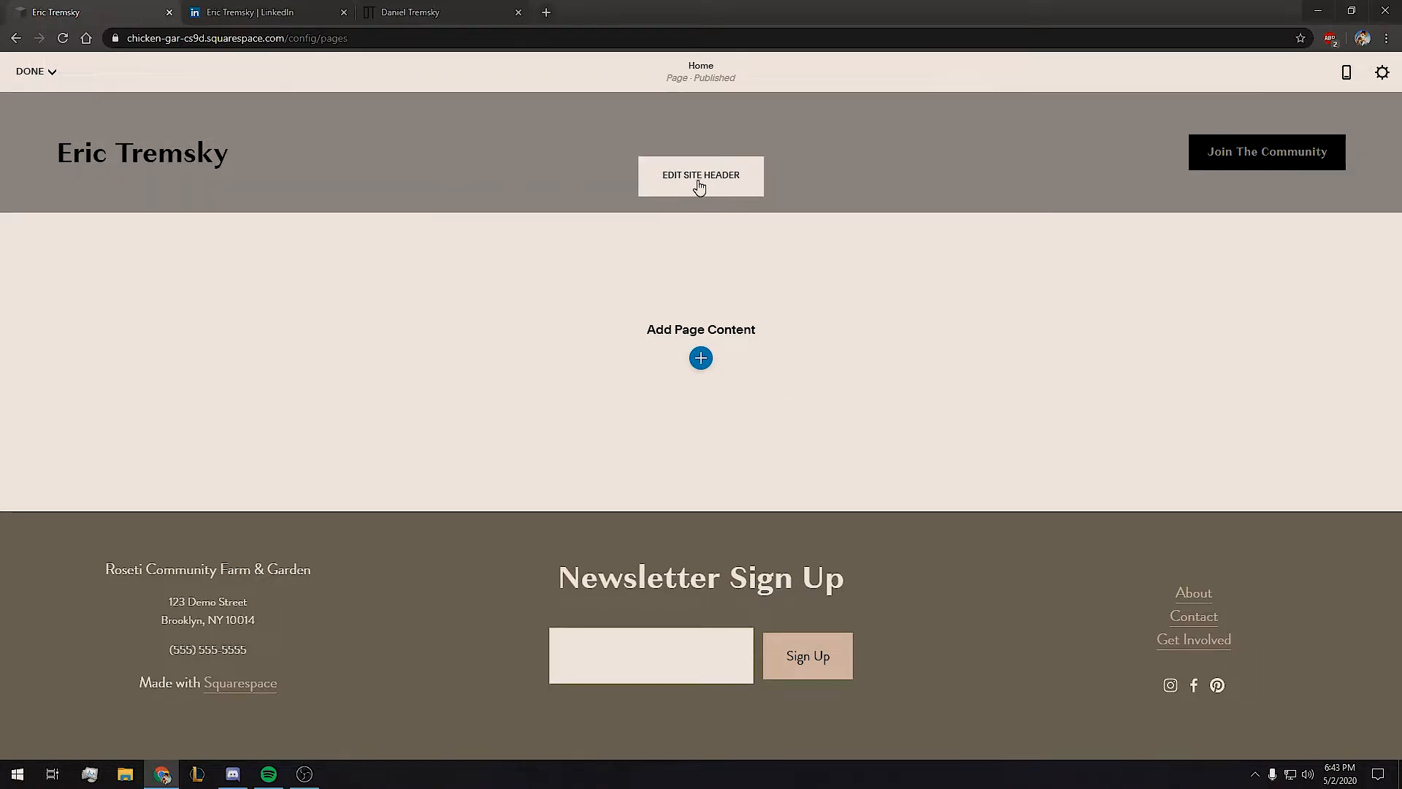
Hide the header's Join The Community button, show social icons, and edit the Instagram link.
click(727, 184)
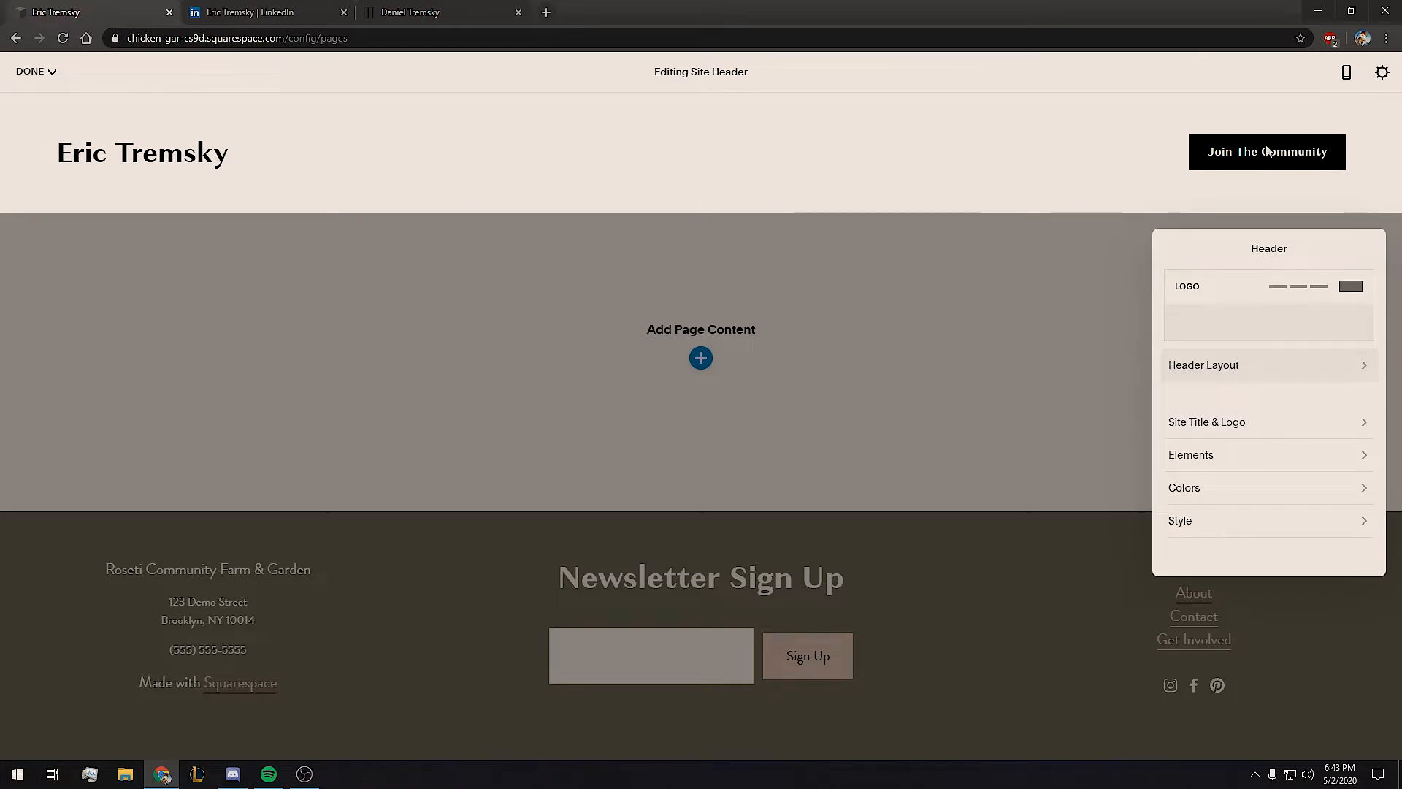
click(1219, 455)
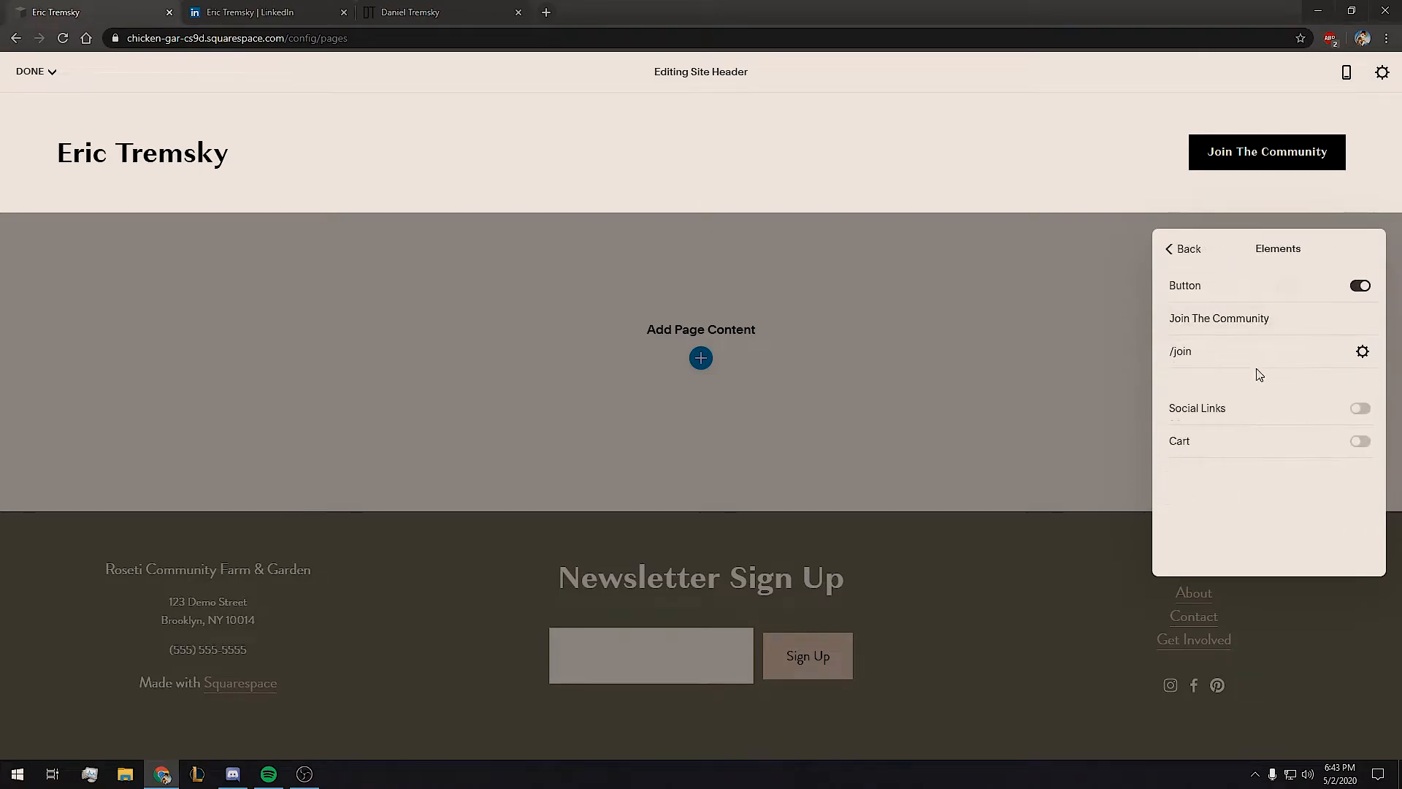
click(1360, 286)
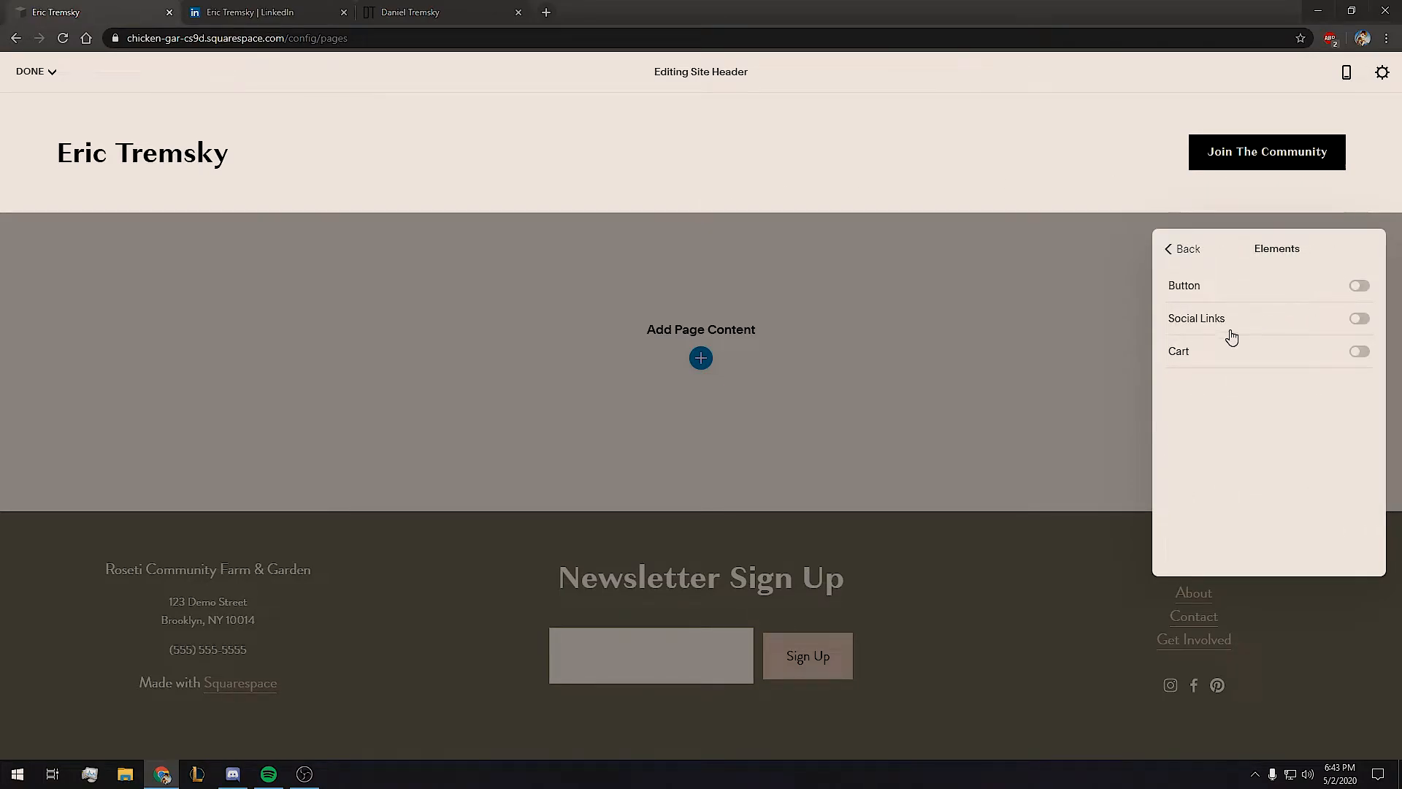
click(1360, 319)
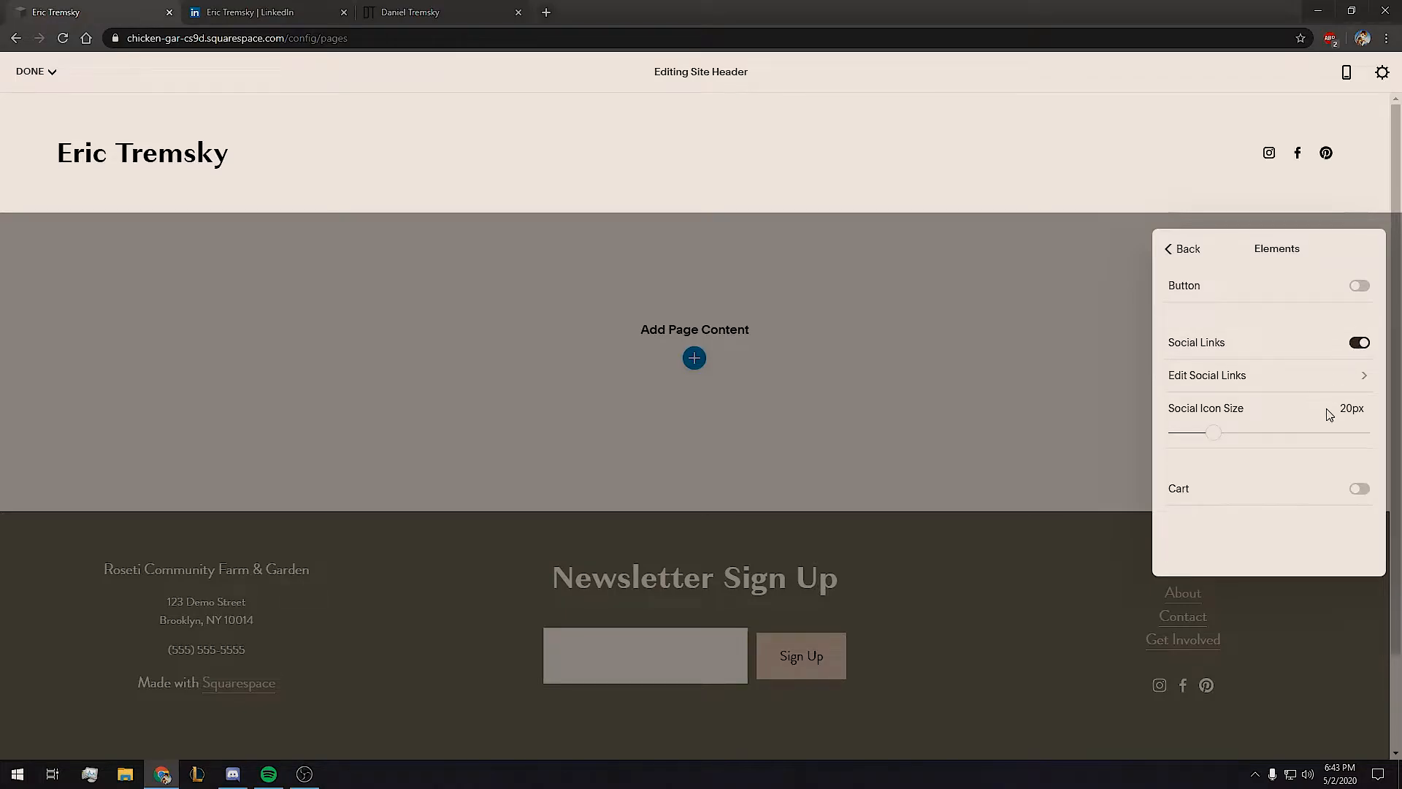
click(1234, 377)
click(1318, 294)
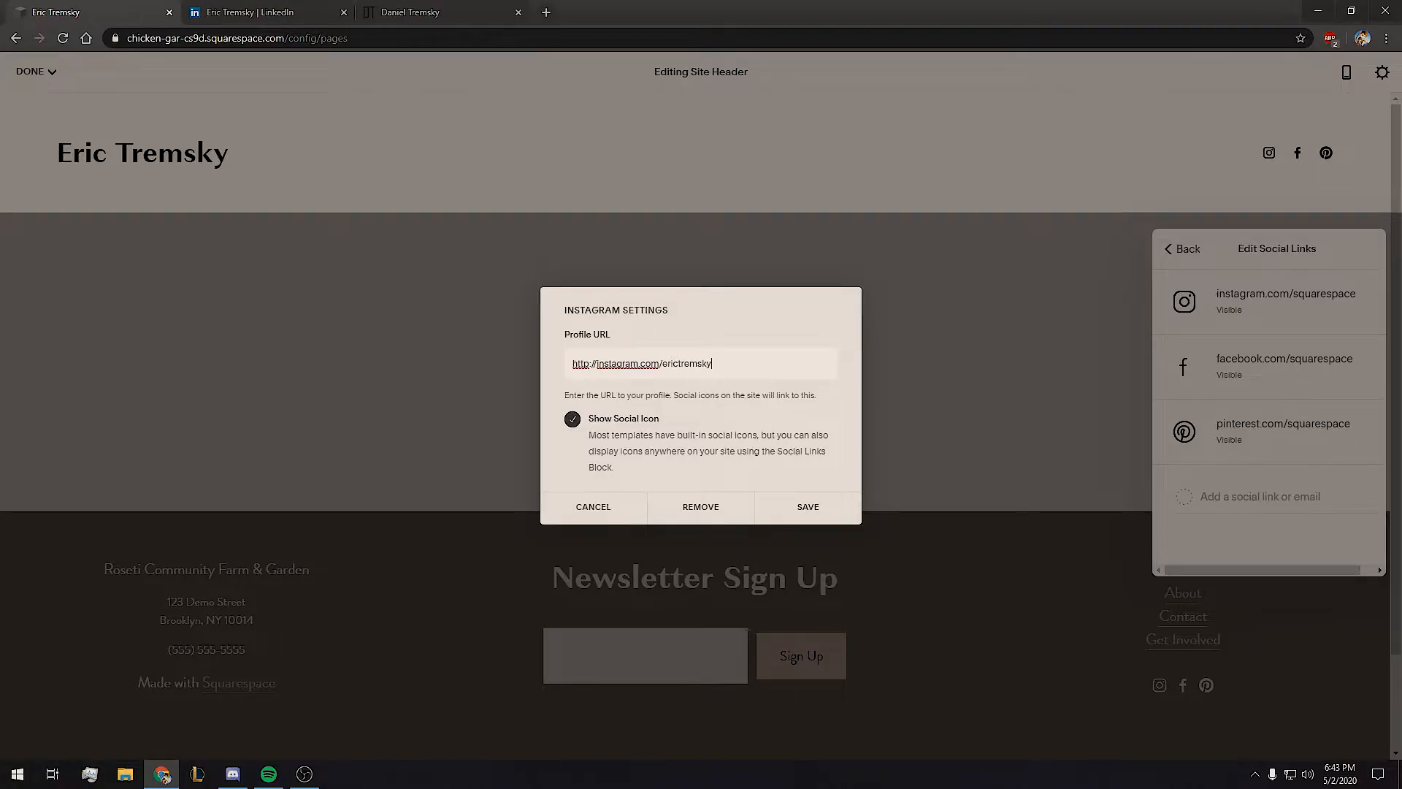
Save the new Instagram and Facebook profile links and remove the Pinterest link.
click(826, 516)
click(1241, 361)
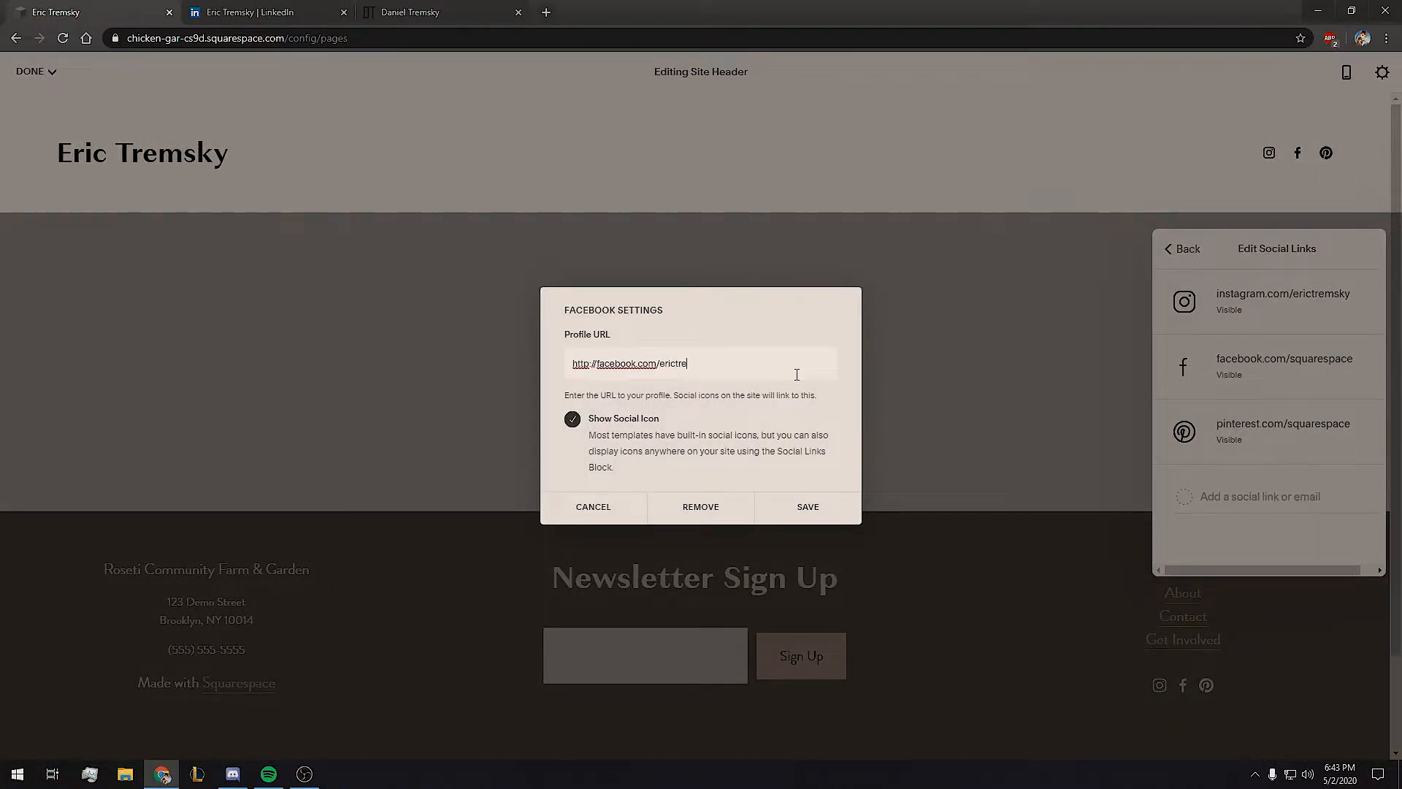
click(808, 509)
click(1274, 438)
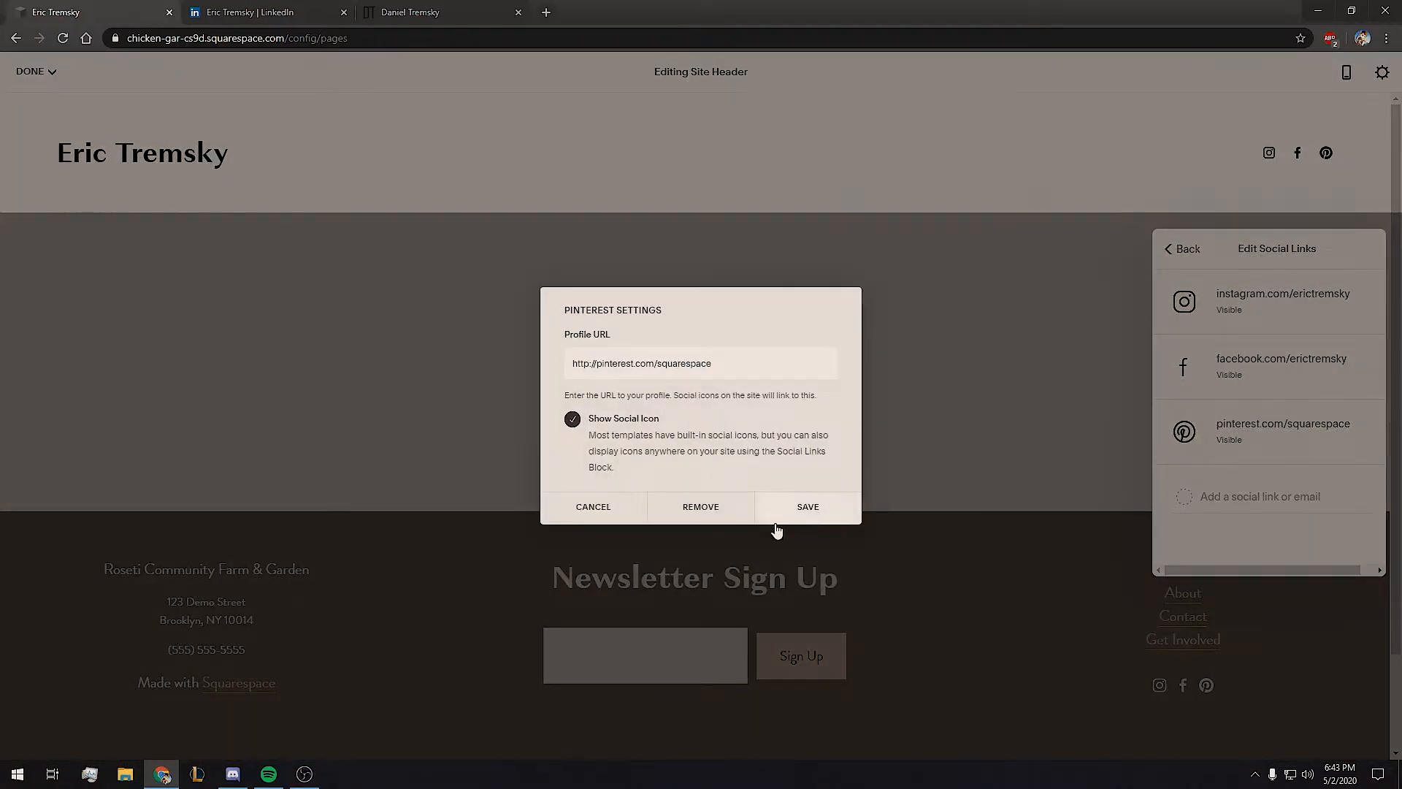
click(706, 509)
click(777, 544)
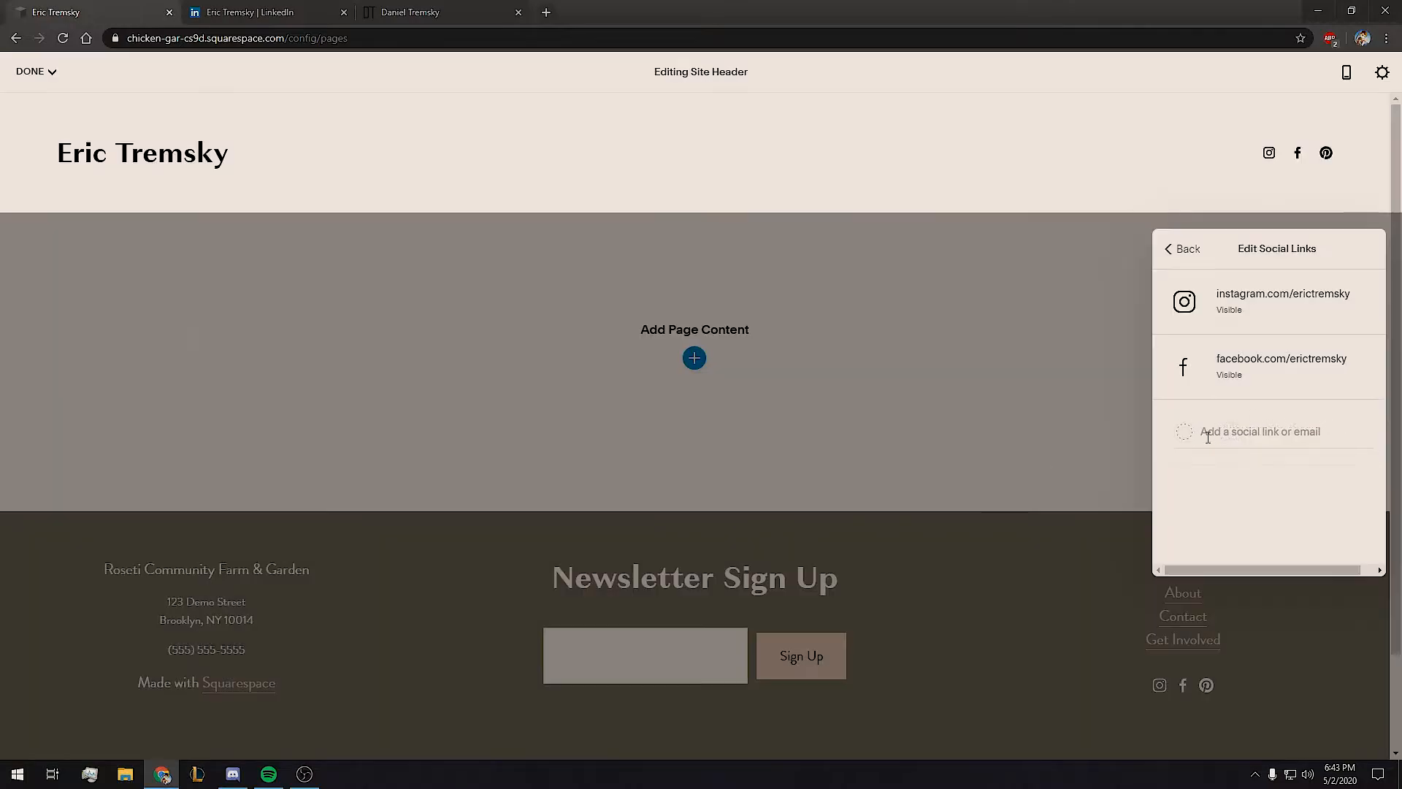
Add the copied LinkedIn profile URL as a social link and finish header editing.
click(248, 12)
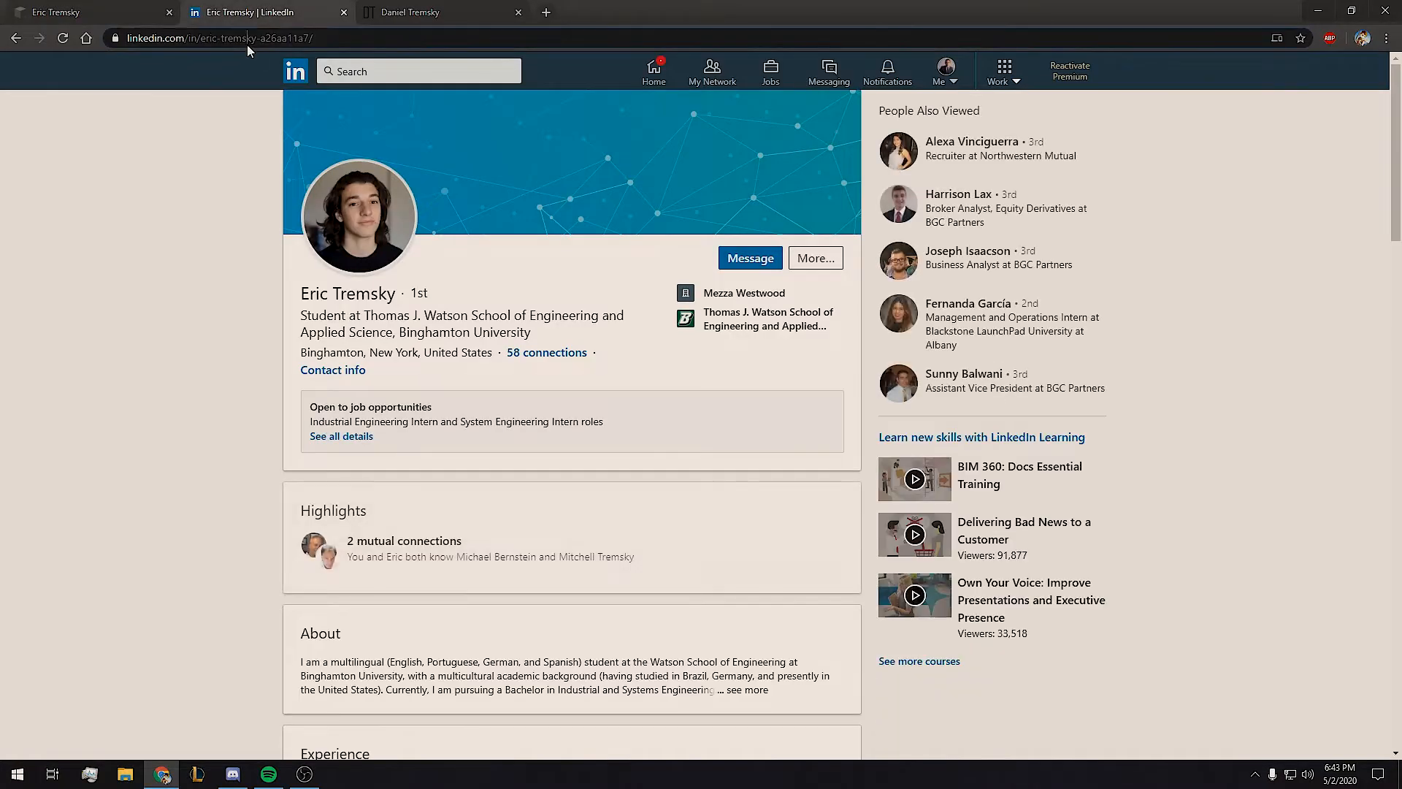
click(81, 11)
click(1279, 432)
text(https://www.linkedin.com/in/eric-tremsky-a26aa11a7/)
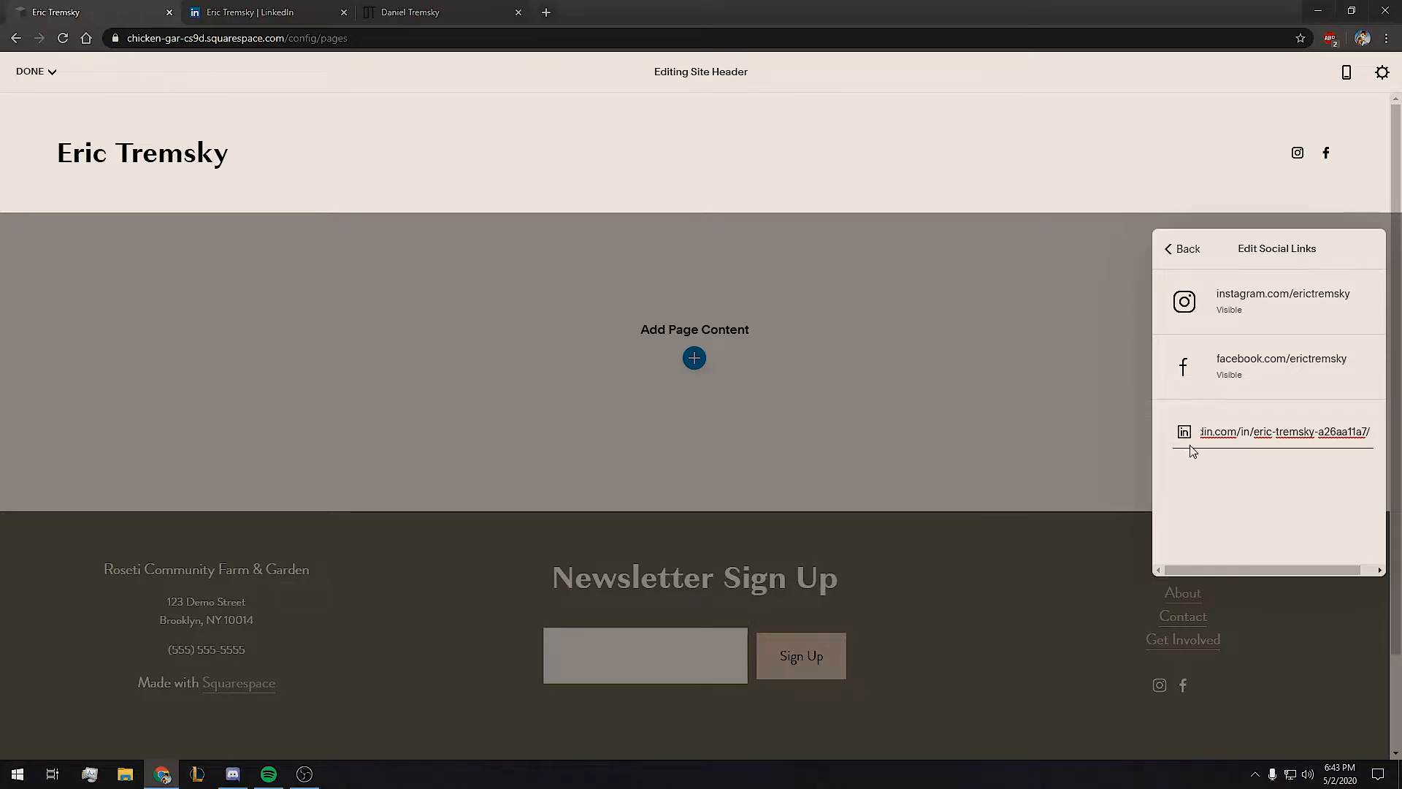
click(1186, 249)
click(1191, 251)
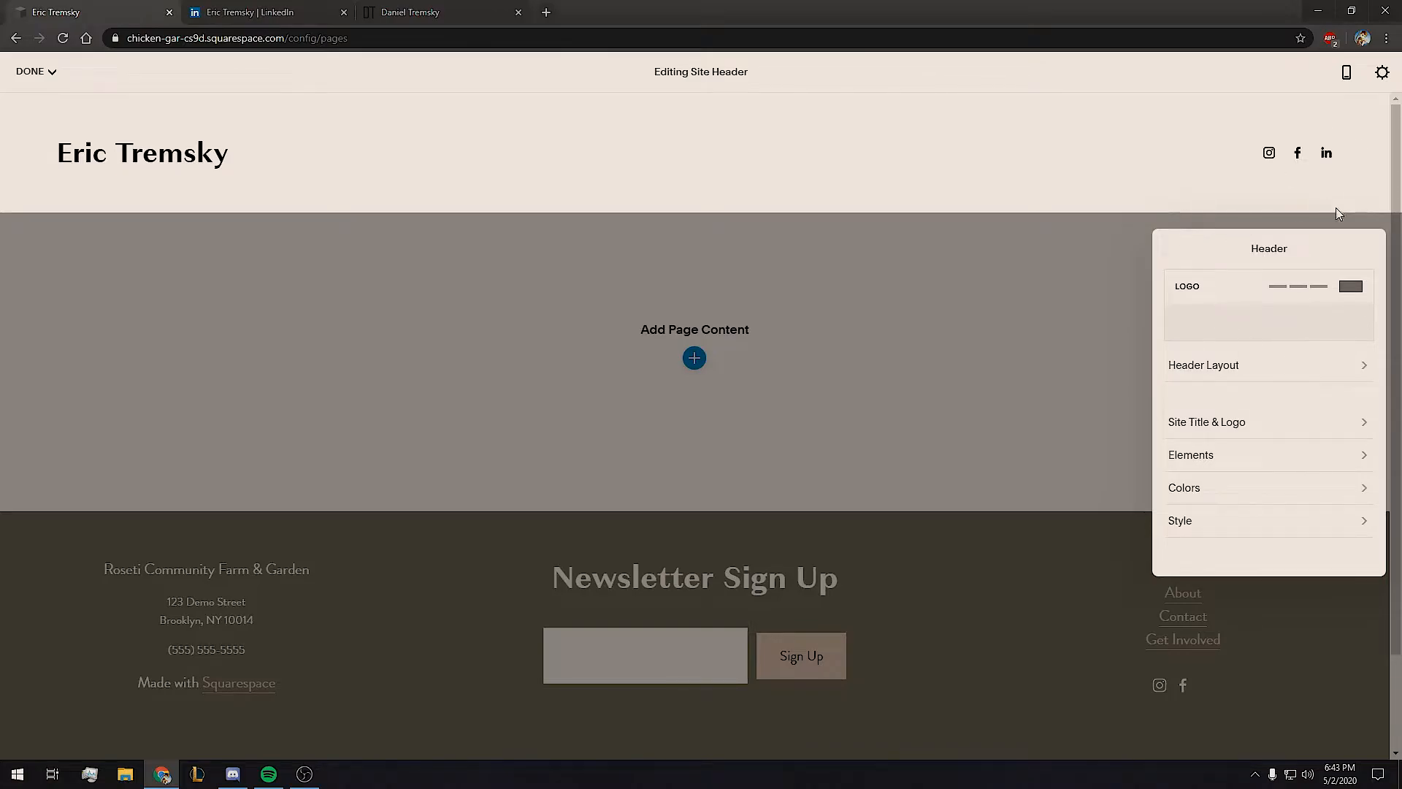
click(1080, 219)
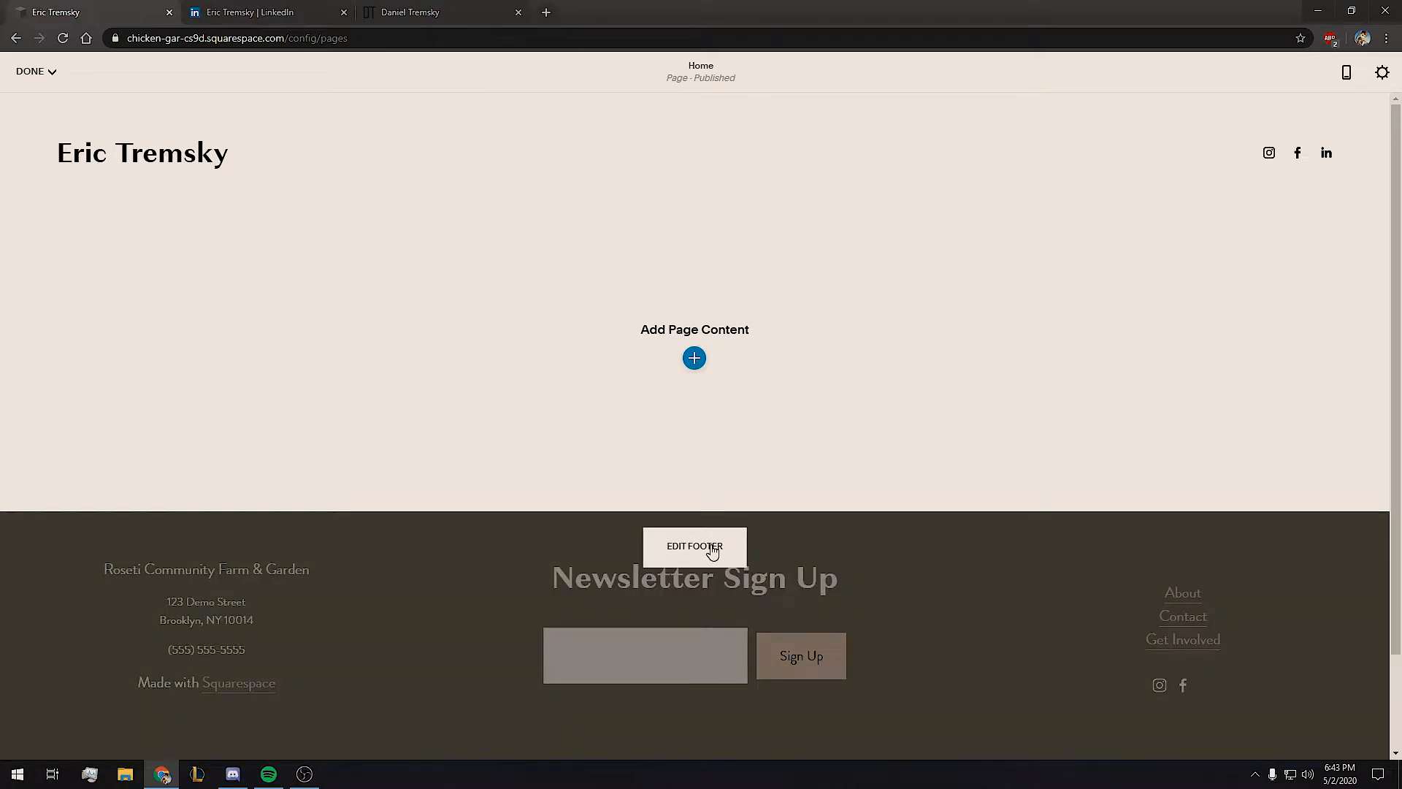
Delete the footer's demo section and exit footer editing.
click(711, 549)
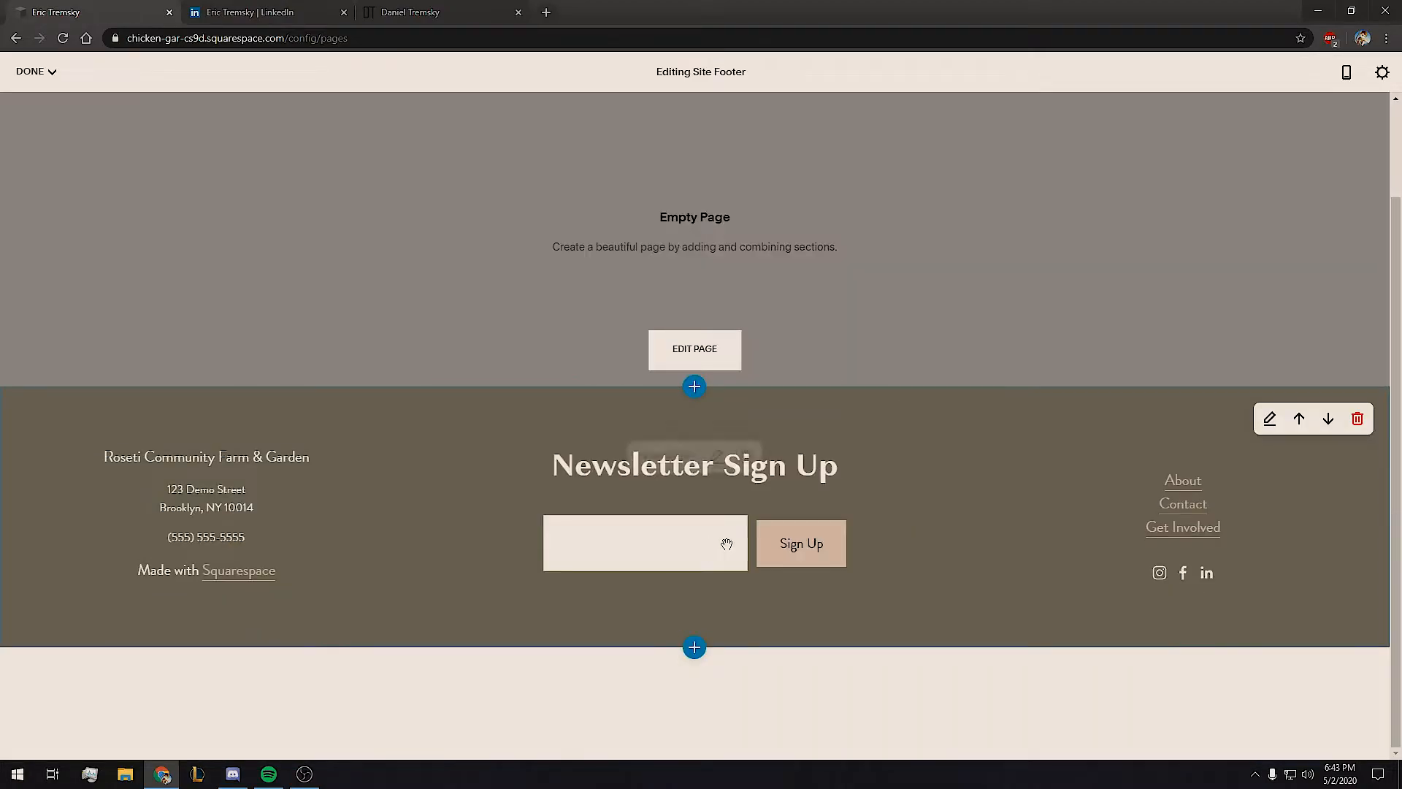
click(1363, 422)
click(760, 457)
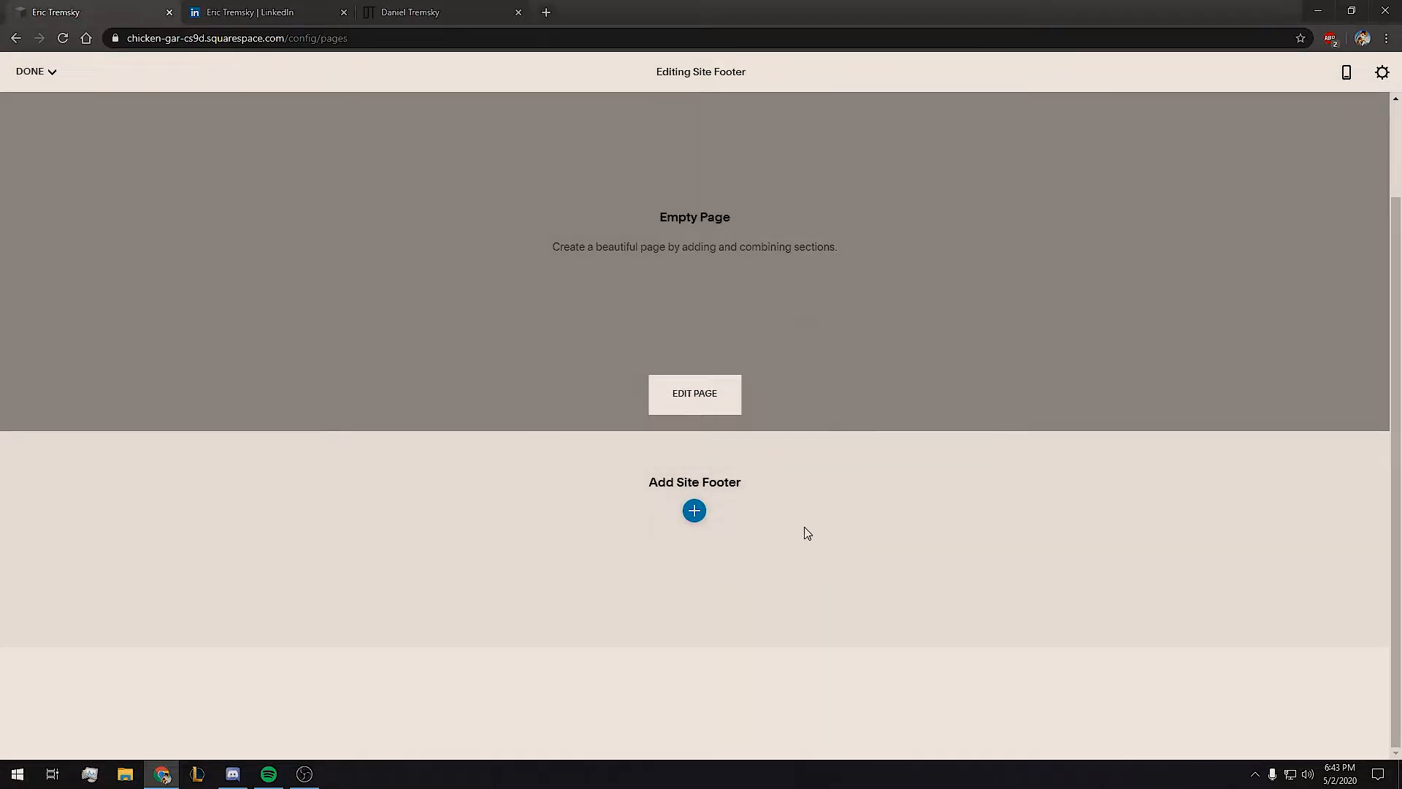
scroll(742, 422, up, 2)
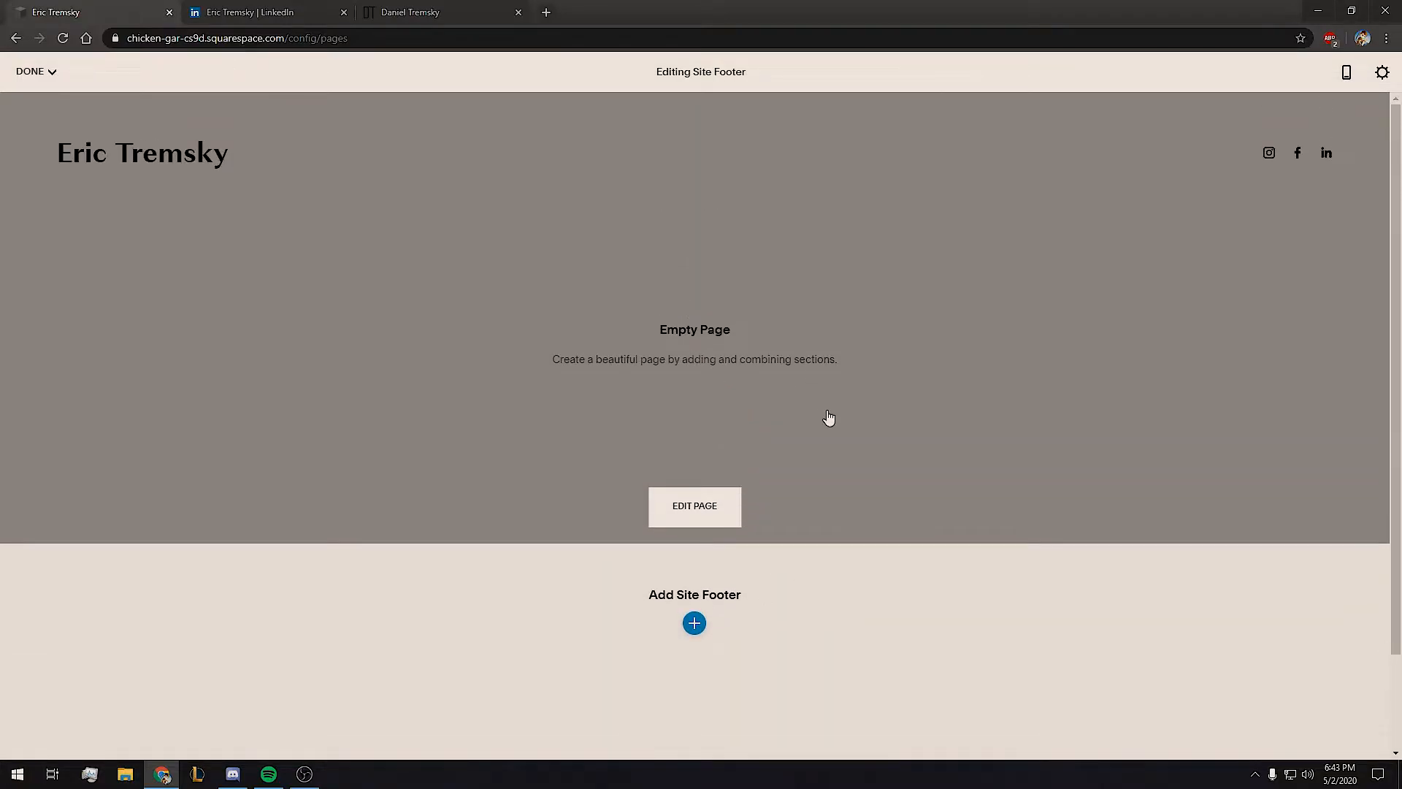
scroll(558, 545, down, 2)
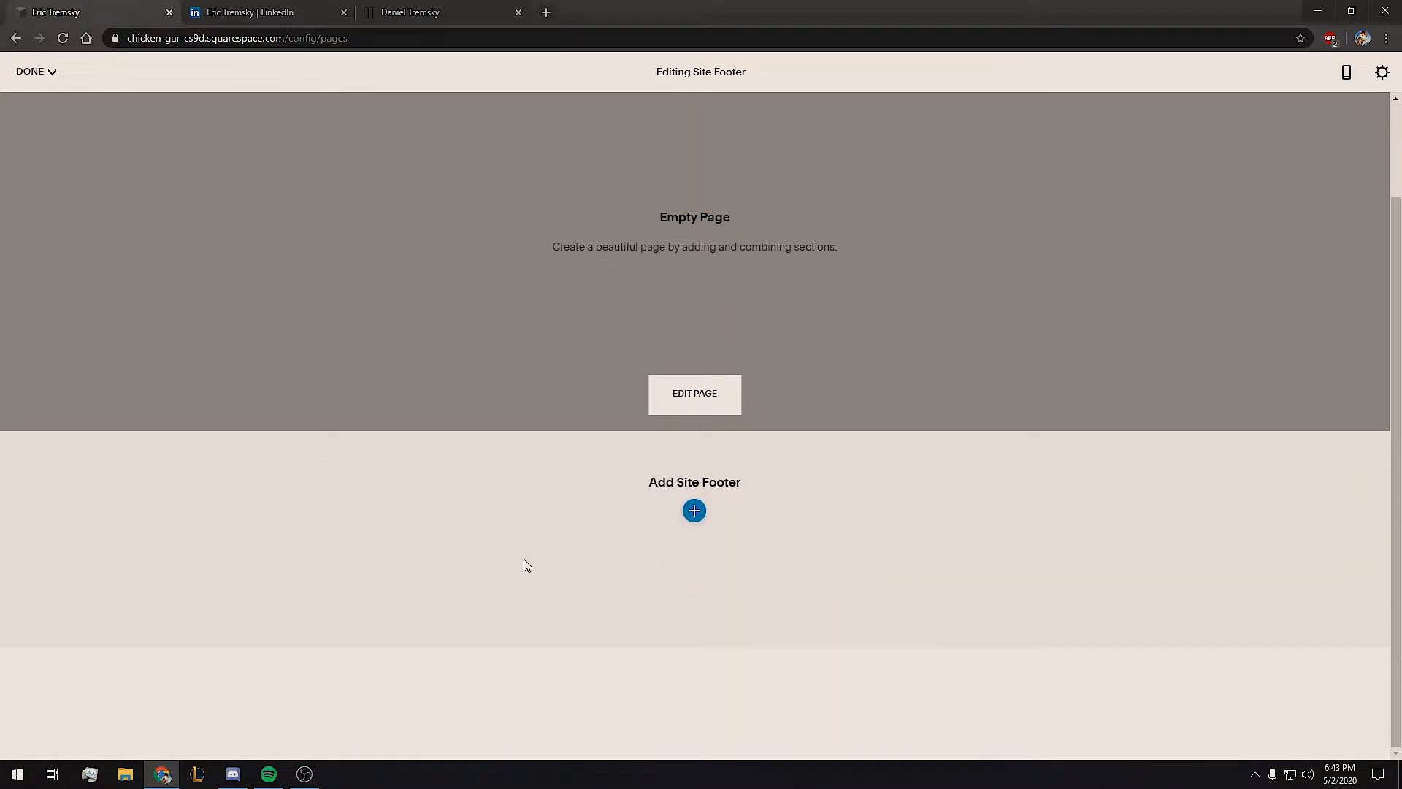
scroll(548, 663, up, 2)
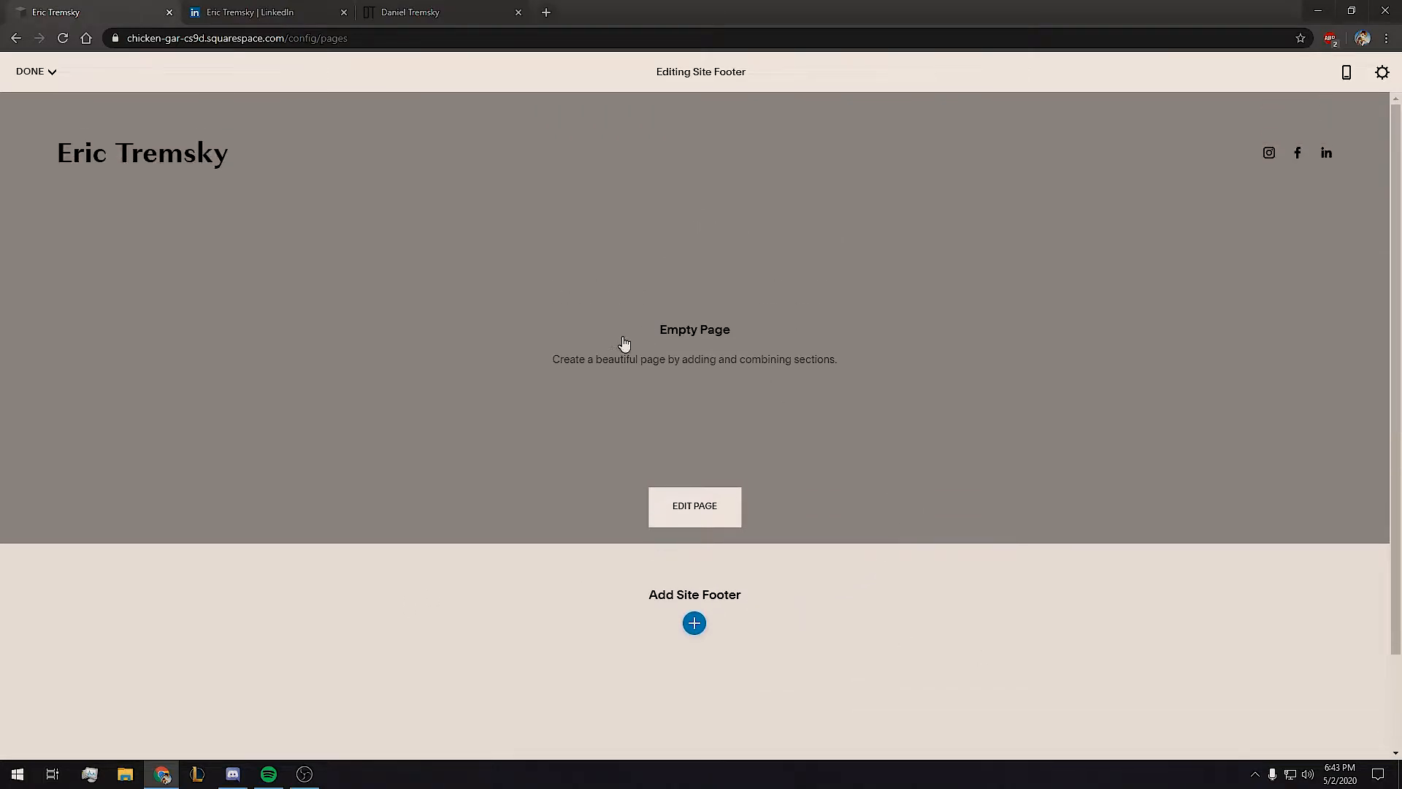
click(717, 436)
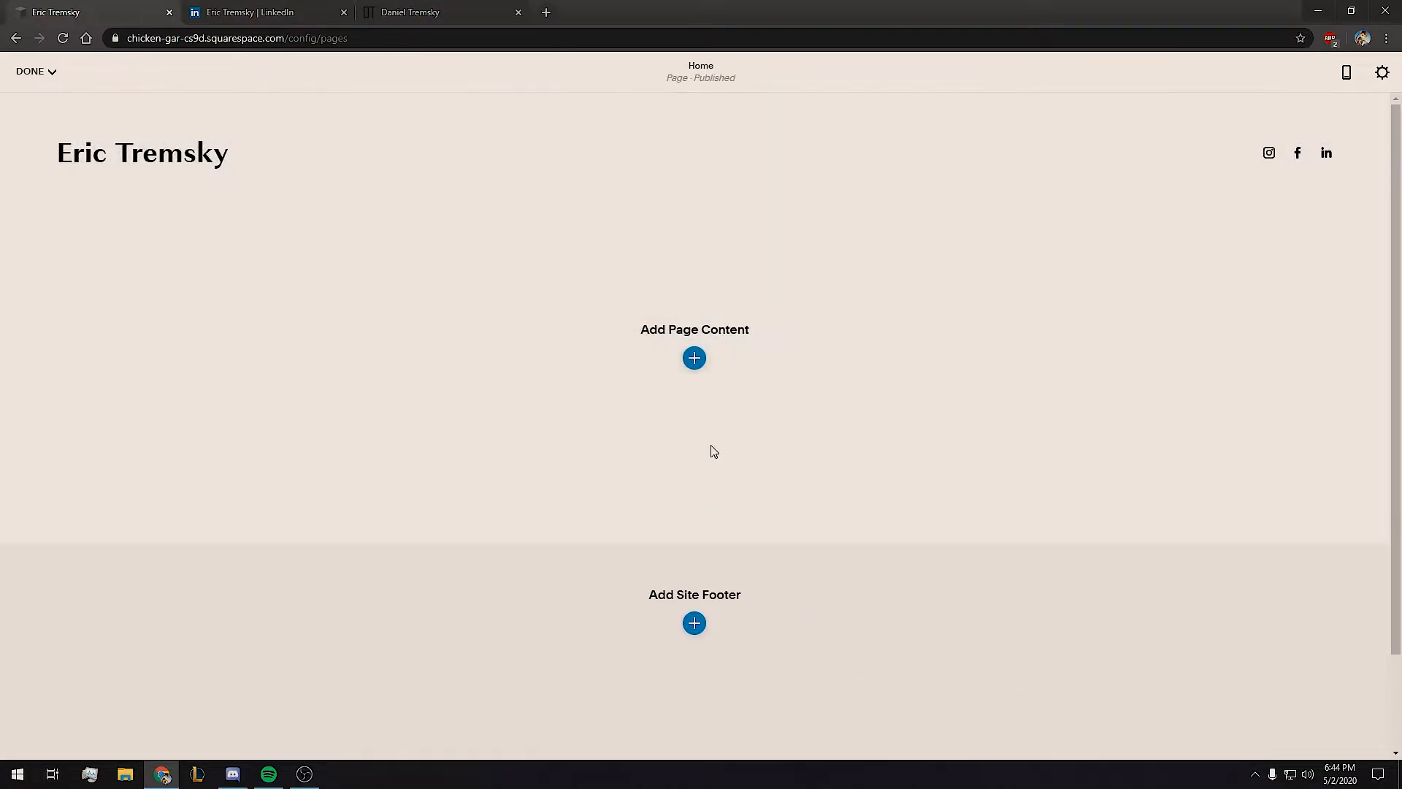
click(694, 358)
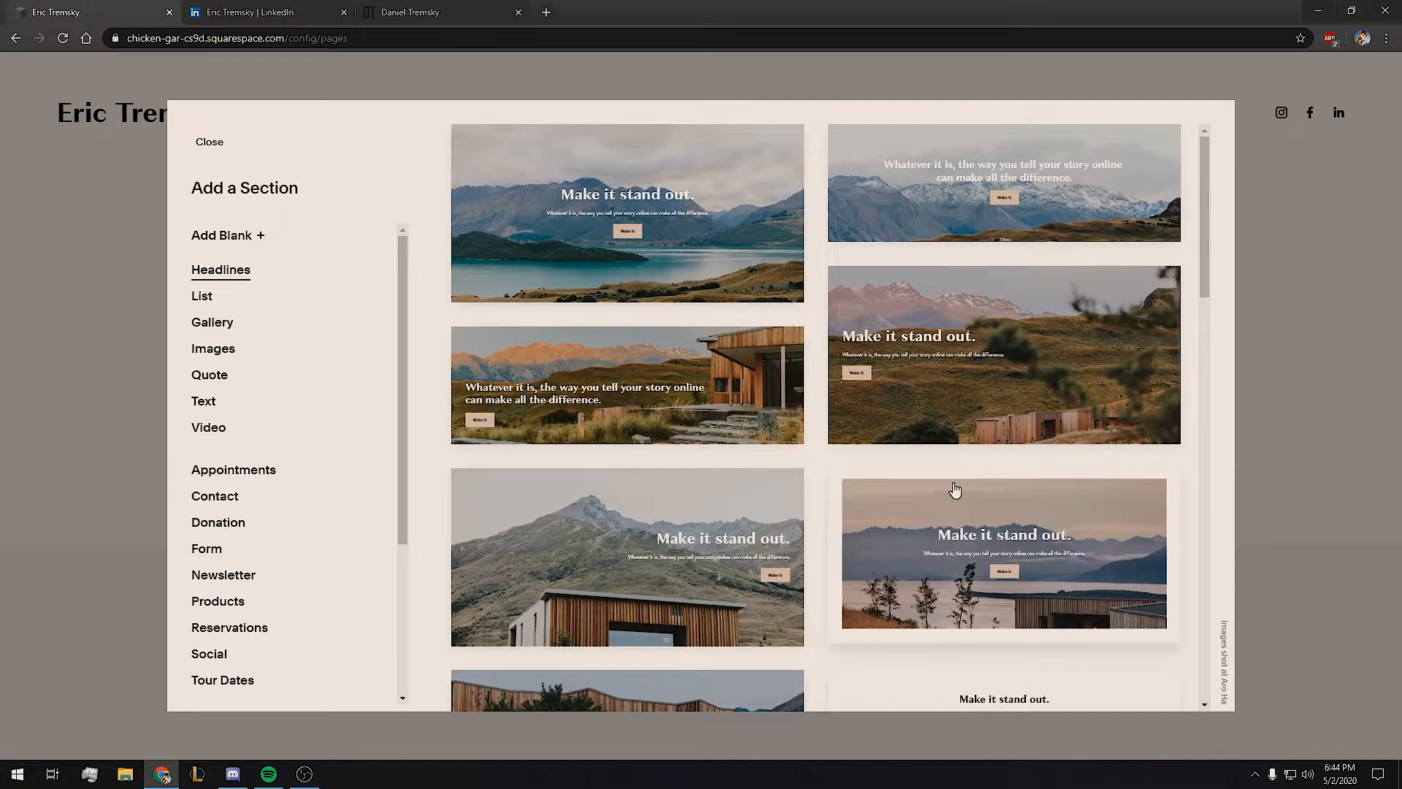
Insert an Images section using the photo-beside-text layout.
scroll(955, 482, down, 10)
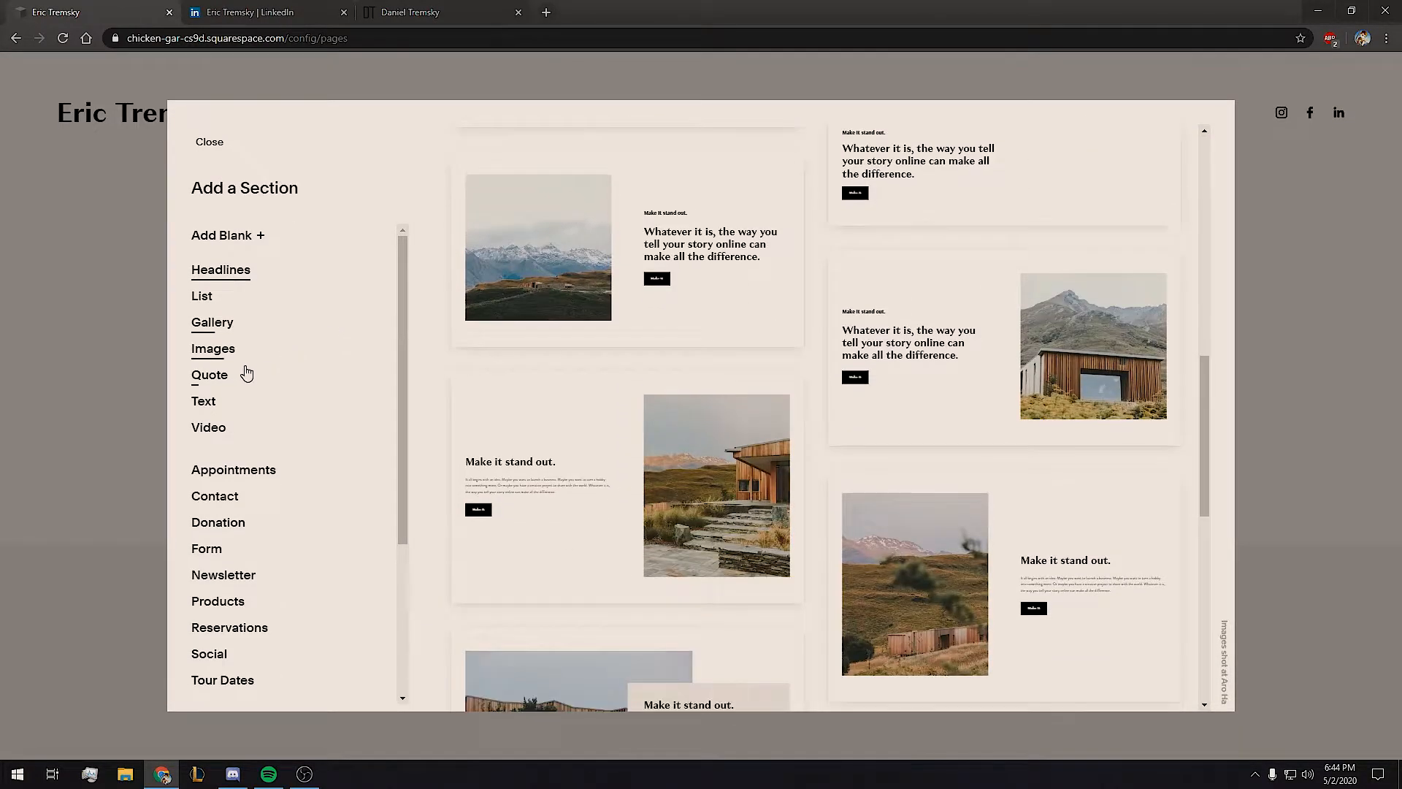
click(200, 357)
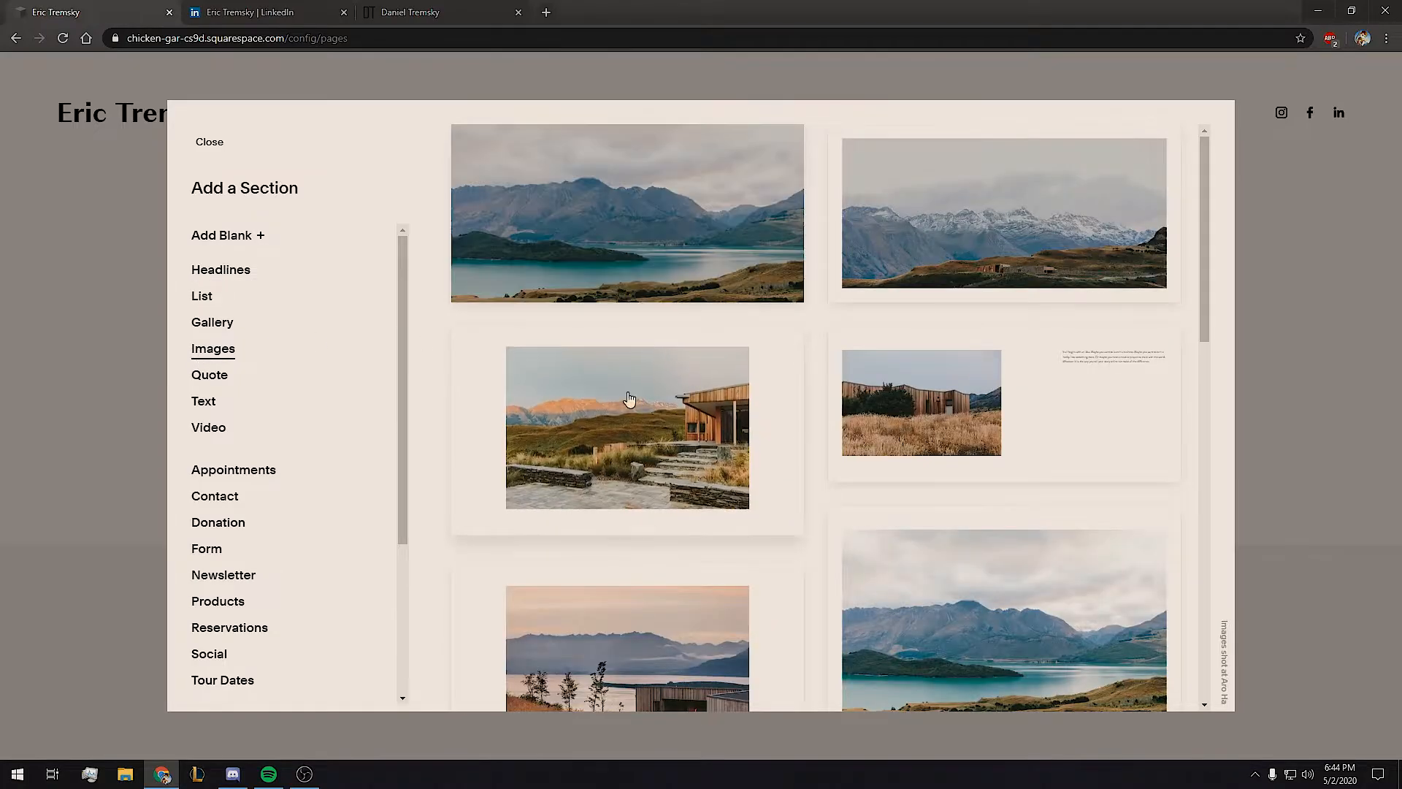
click(1019, 397)
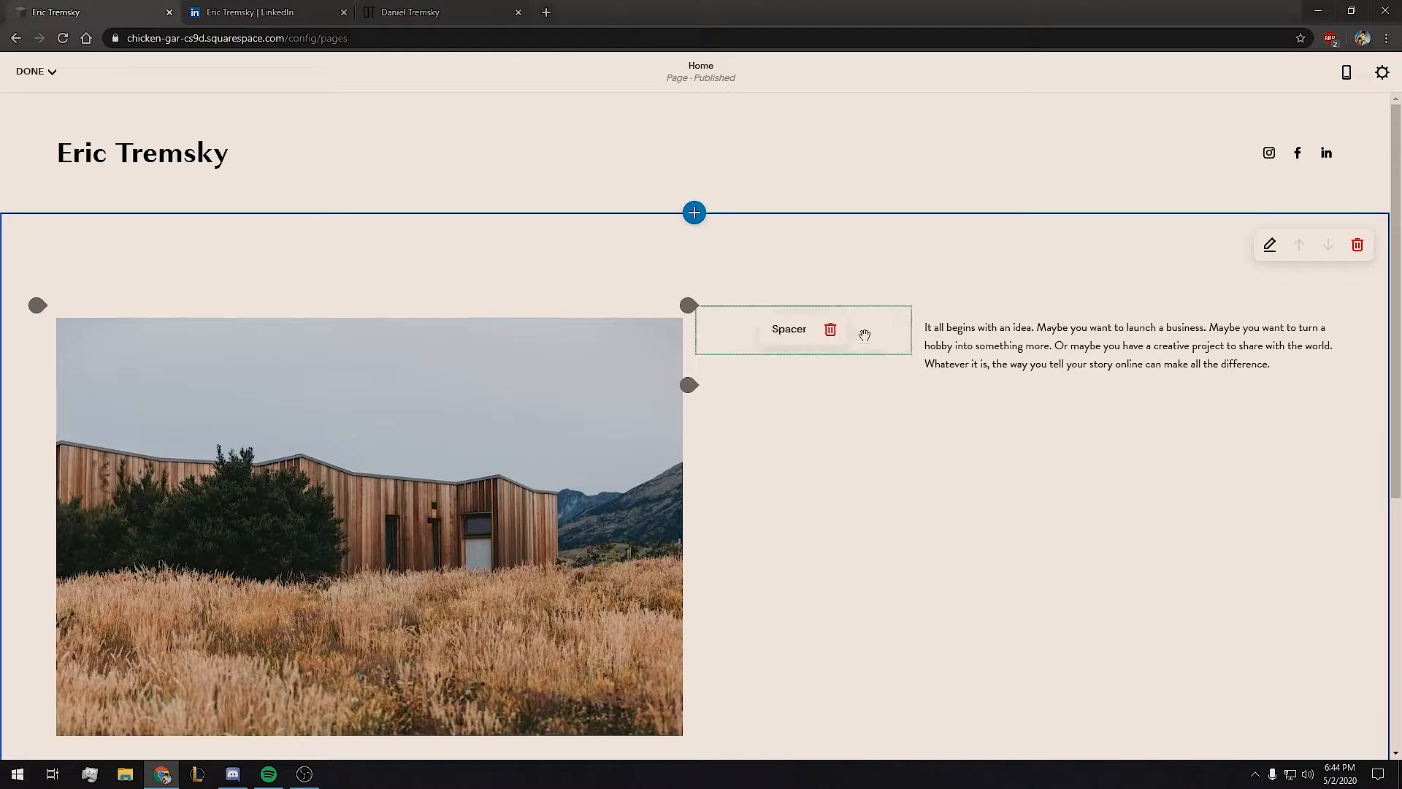
Replace the text-side spacer with a resized spacer column left of the house photo.
click(831, 333)
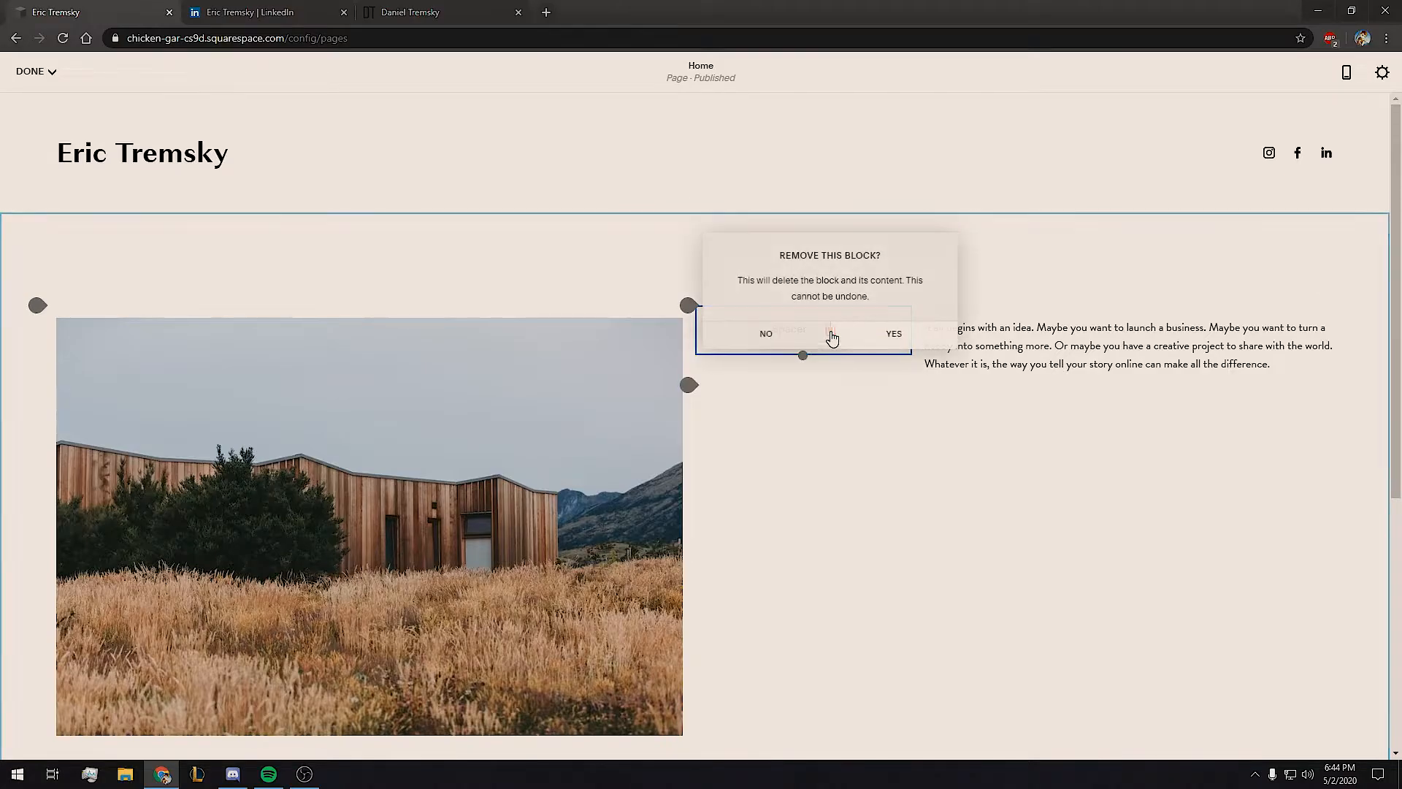
click(887, 336)
drag(50, 314, 38, 317)
click(37, 314)
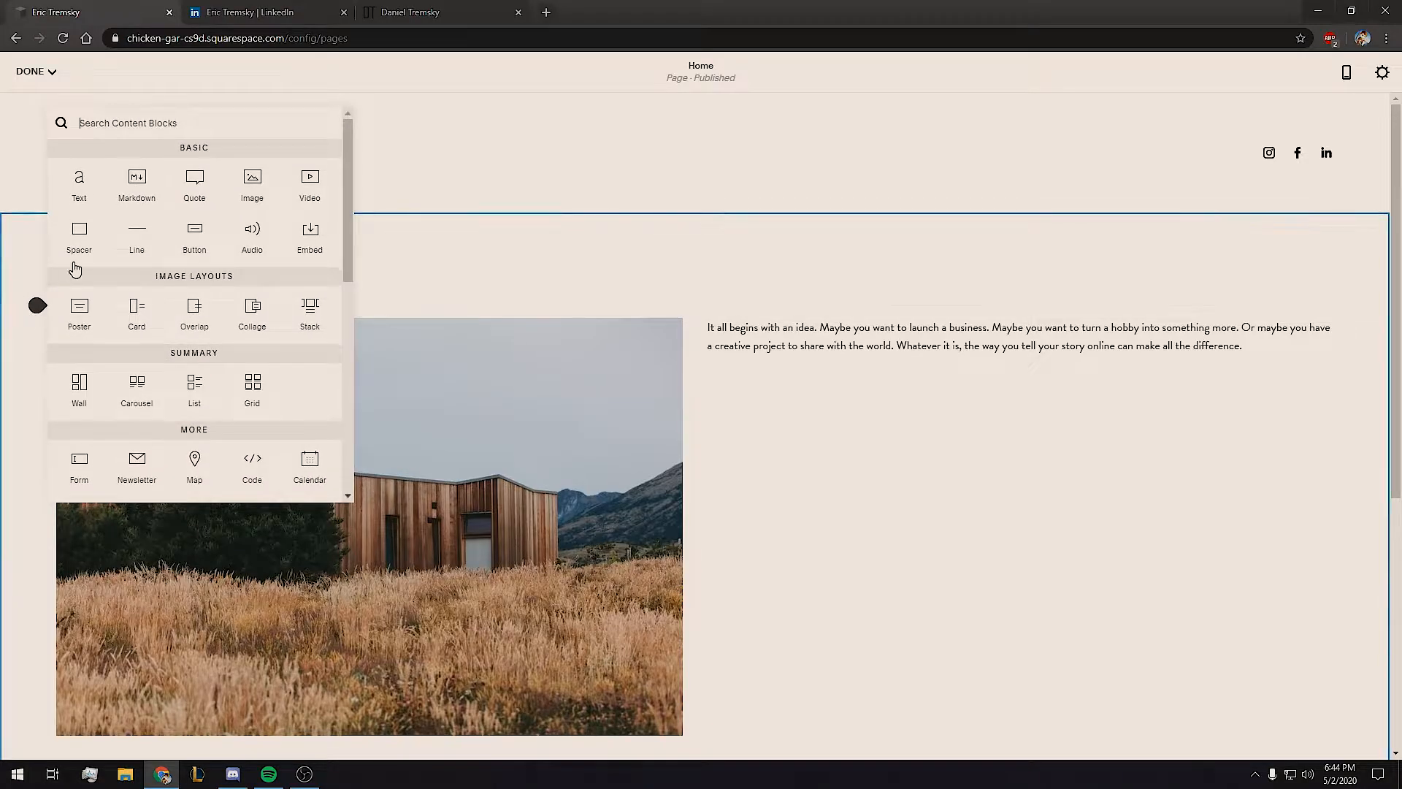
click(73, 248)
drag(513, 331, 453, 328)
drag(595, 319, 41, 482)
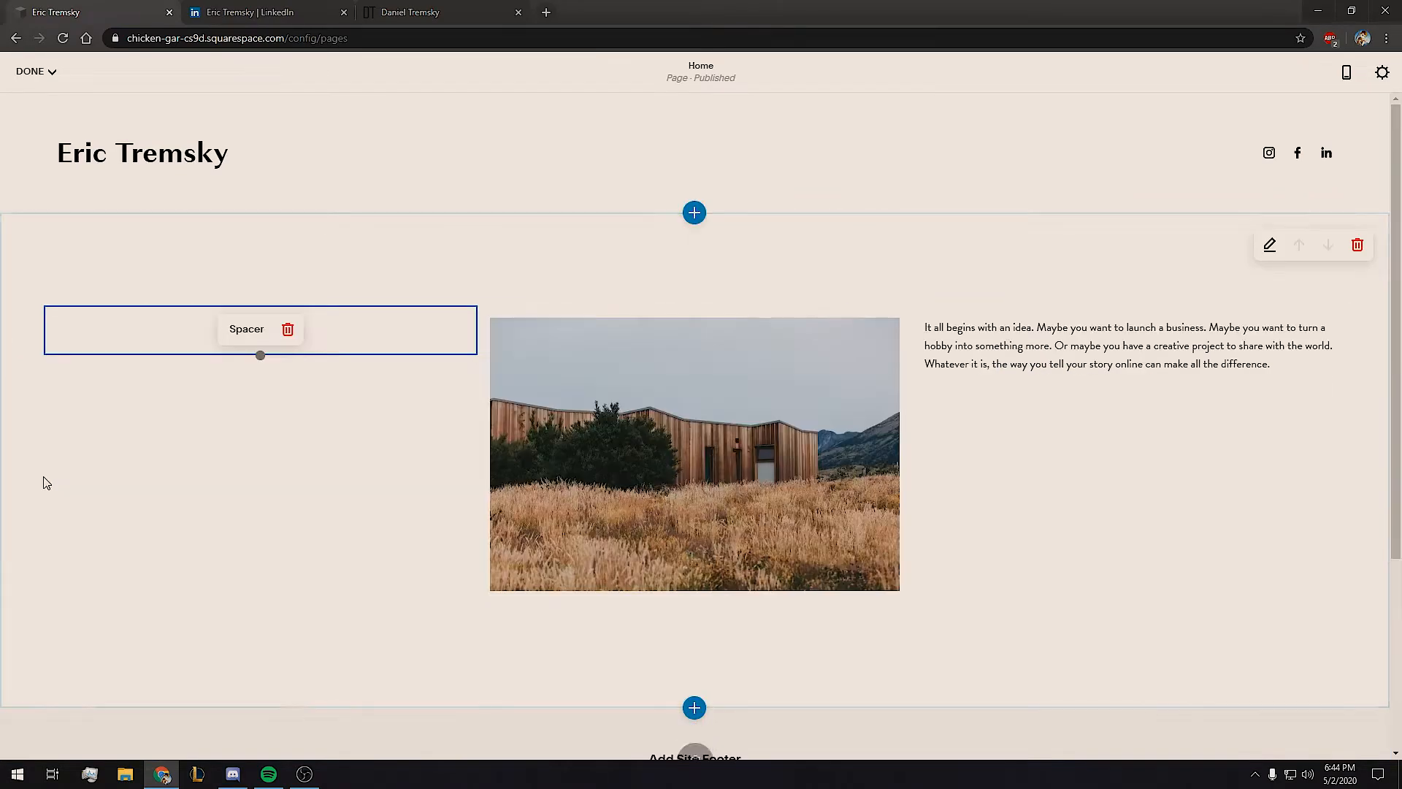
drag(467, 330, 127, 334)
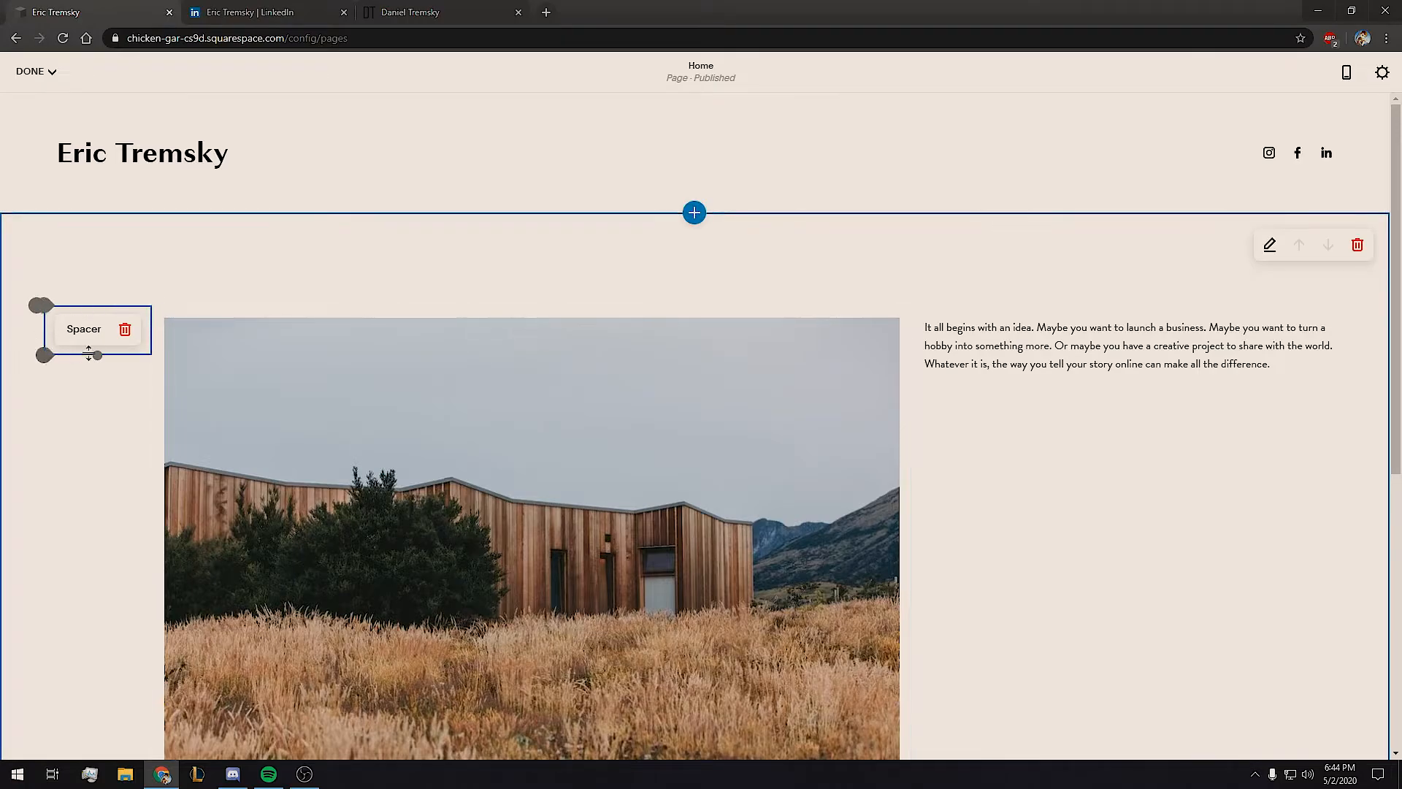
drag(151, 332, 231, 337)
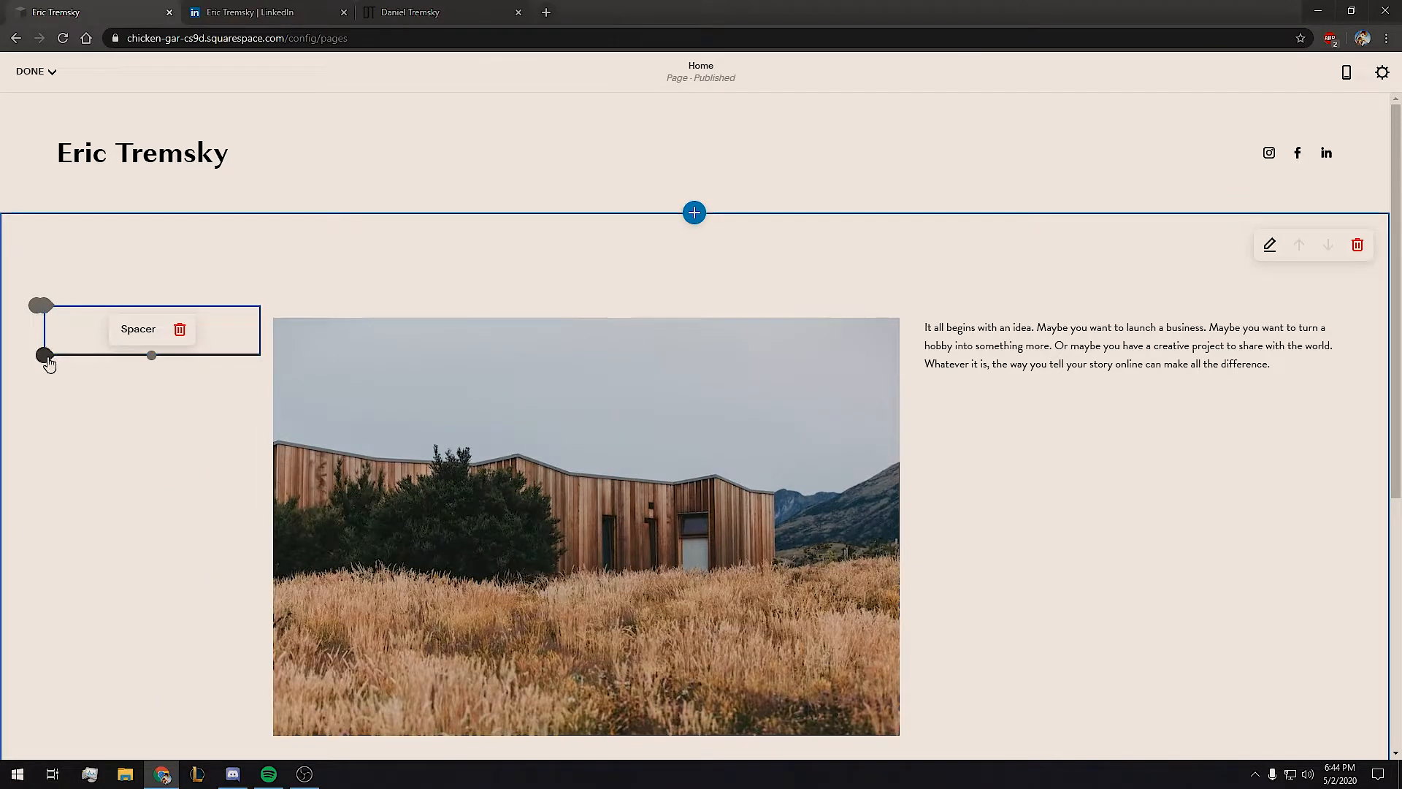
Add a narrow spacer at the section's far right edge beside the text.
click(41, 359)
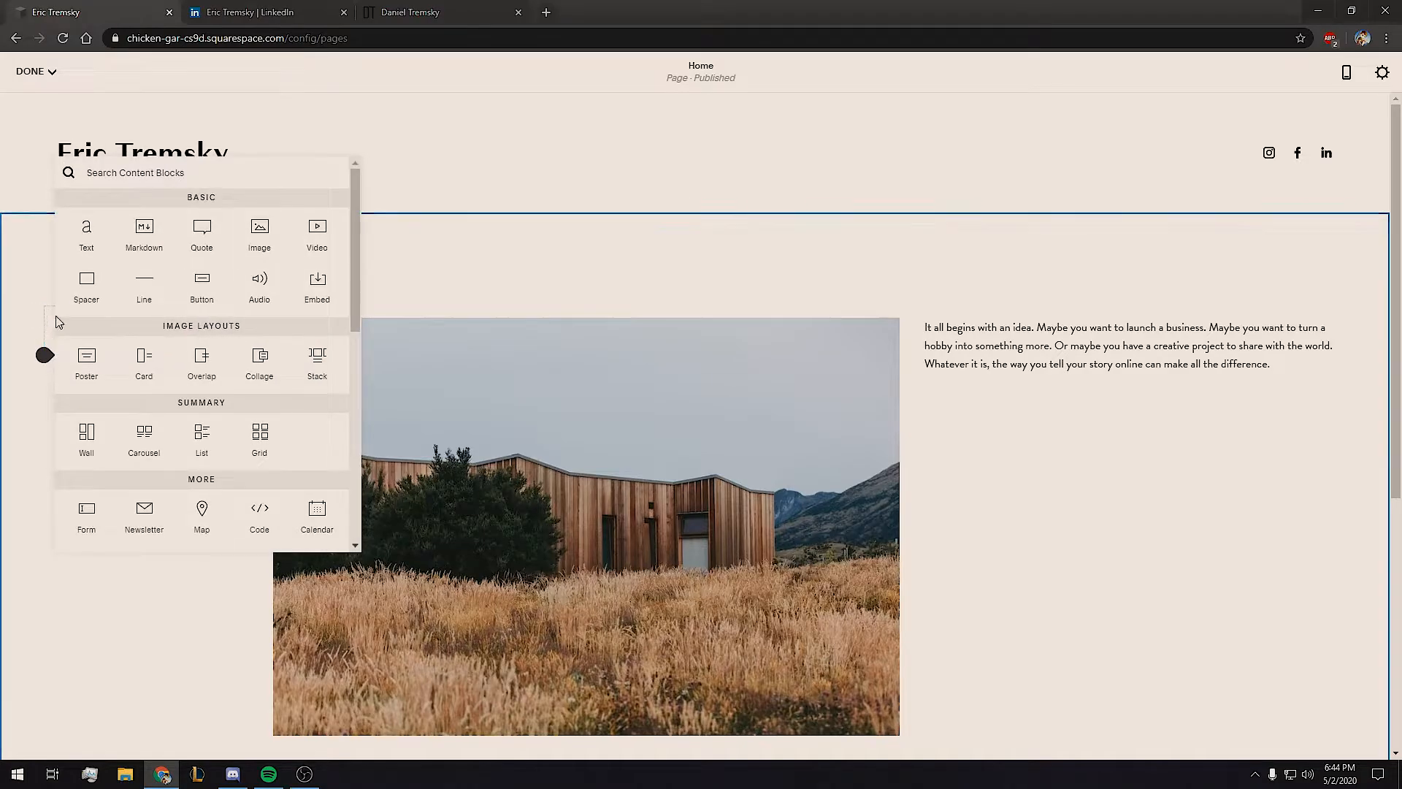
click(87, 280)
drag(112, 388, 1318, 339)
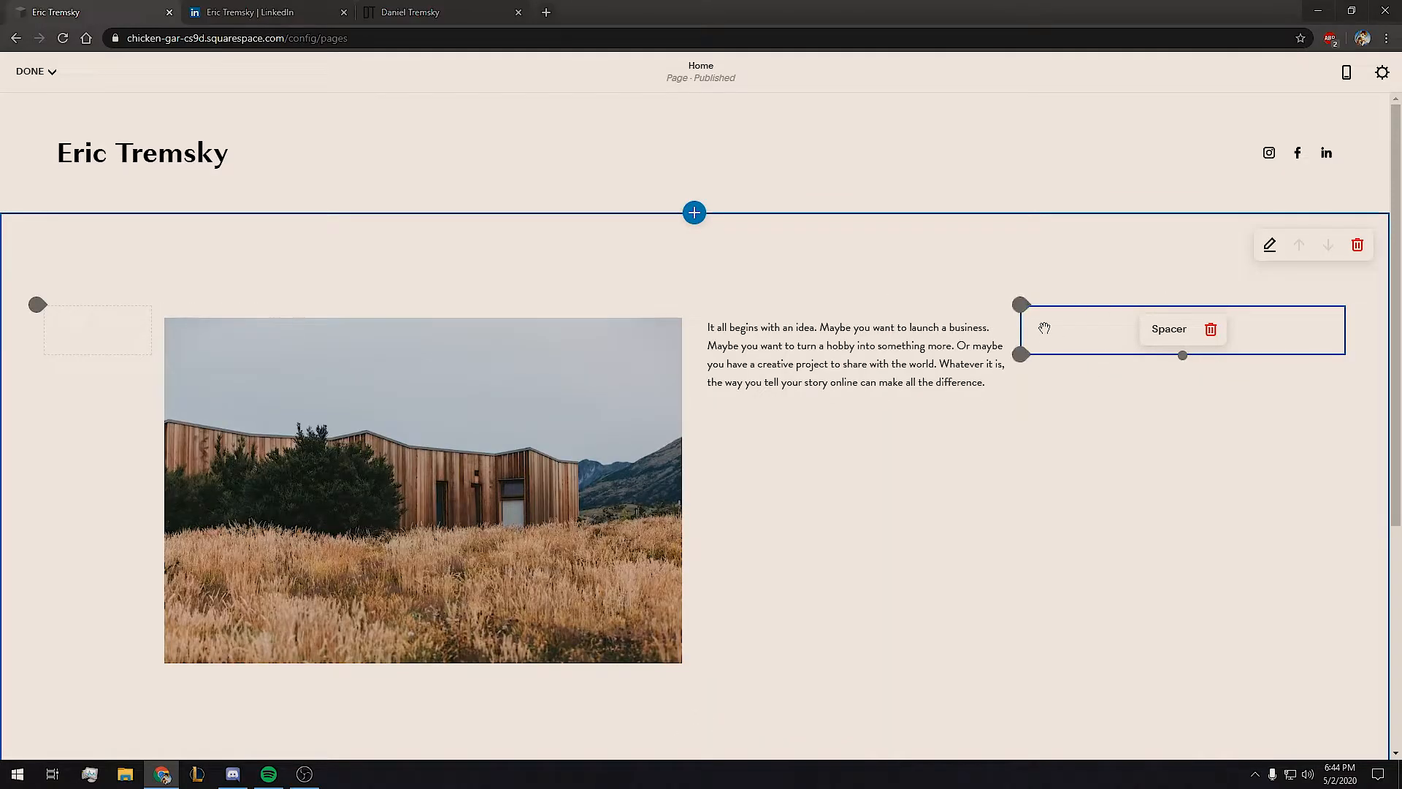
drag(1021, 335, 219, 344)
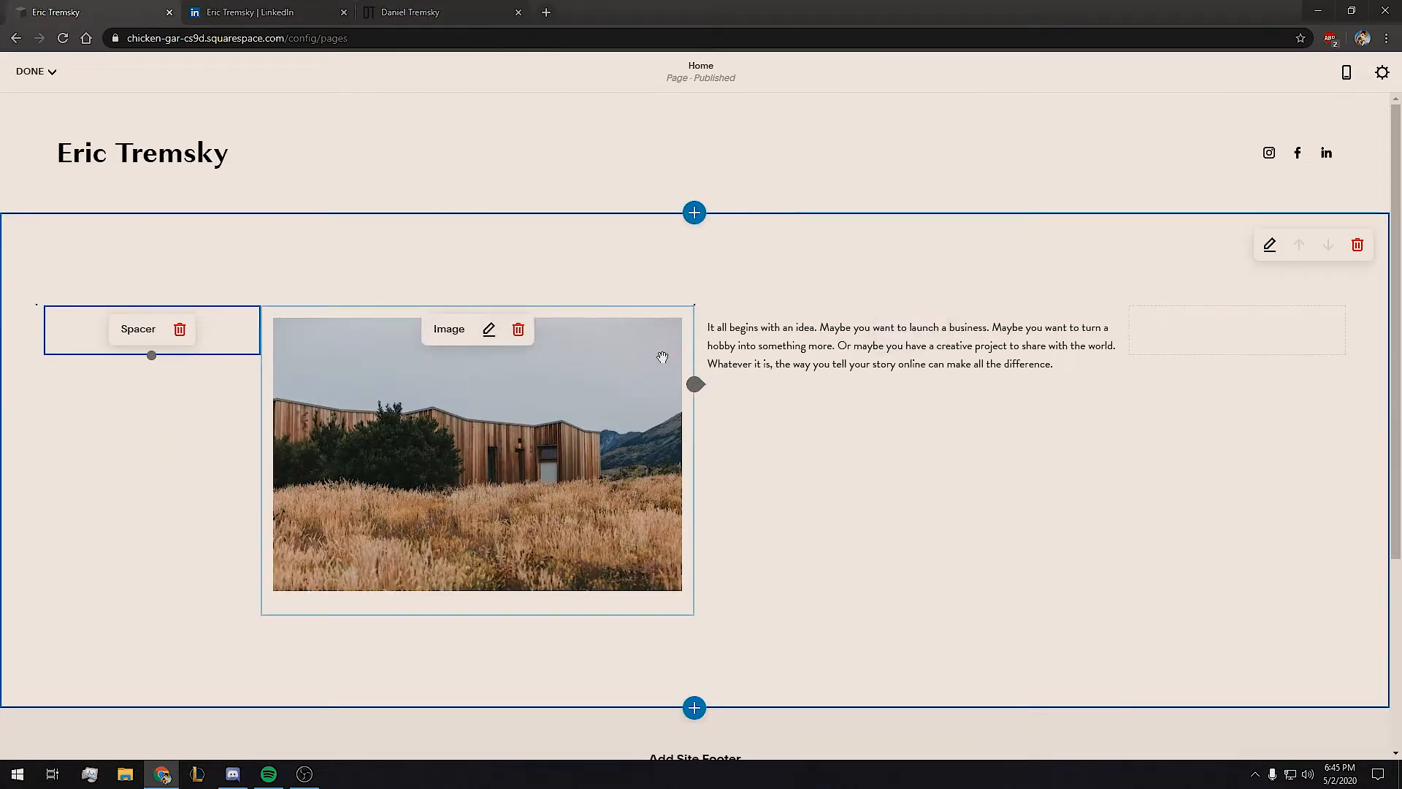
click(509, 398)
Swap the house photo for the Desktop portrait image, renamed with a descriptive portrait file name.
click(488, 330)
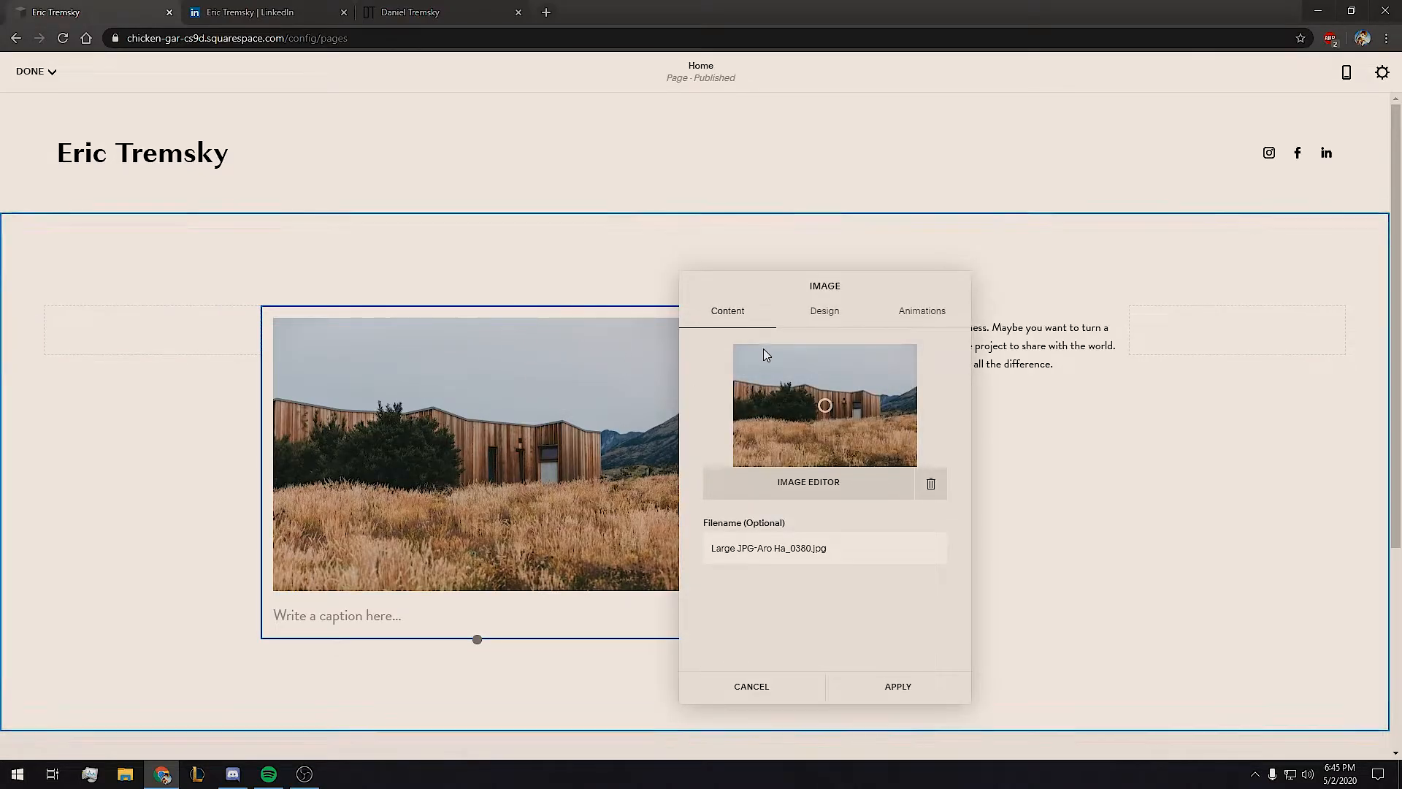
click(932, 485)
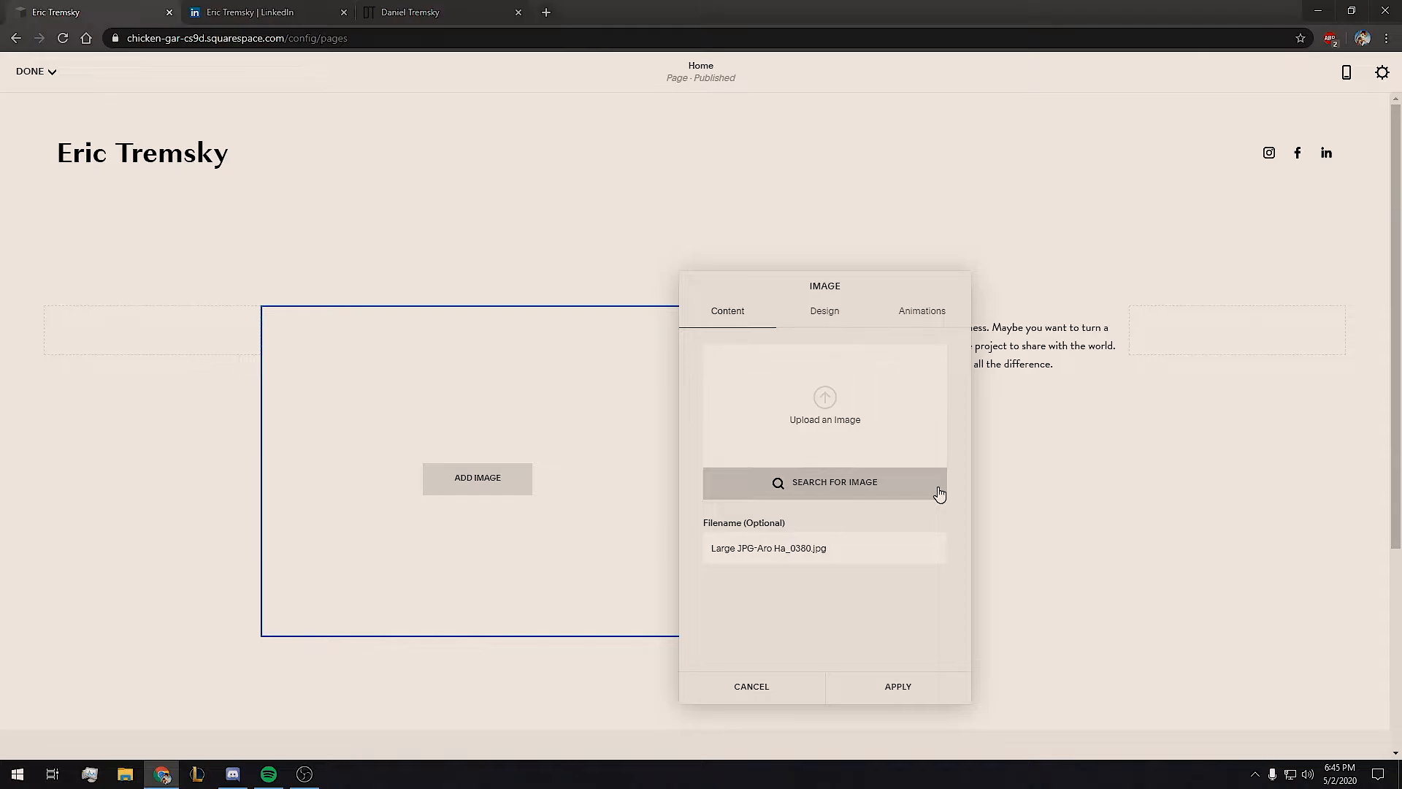
scroll(69, 141, down, 3)
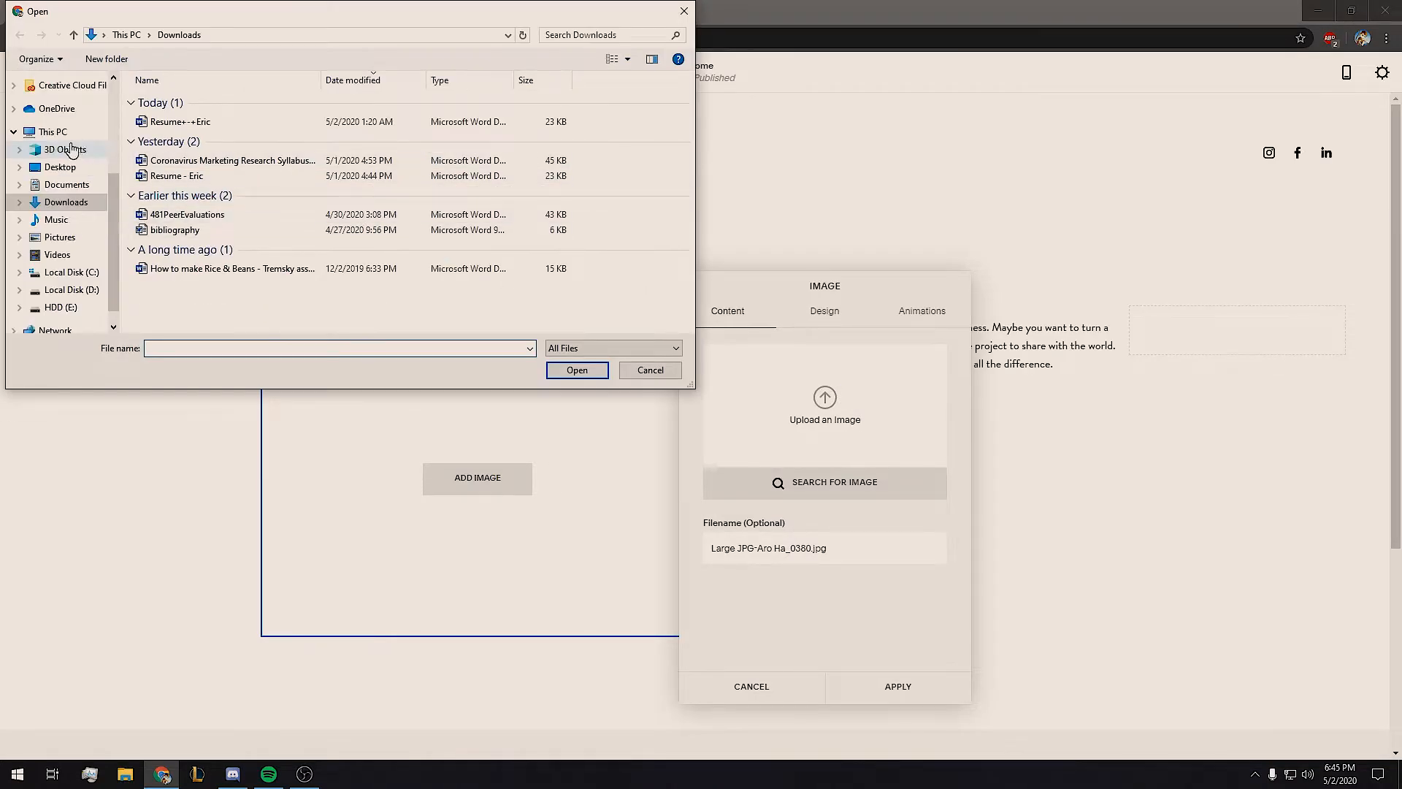
click(68, 168)
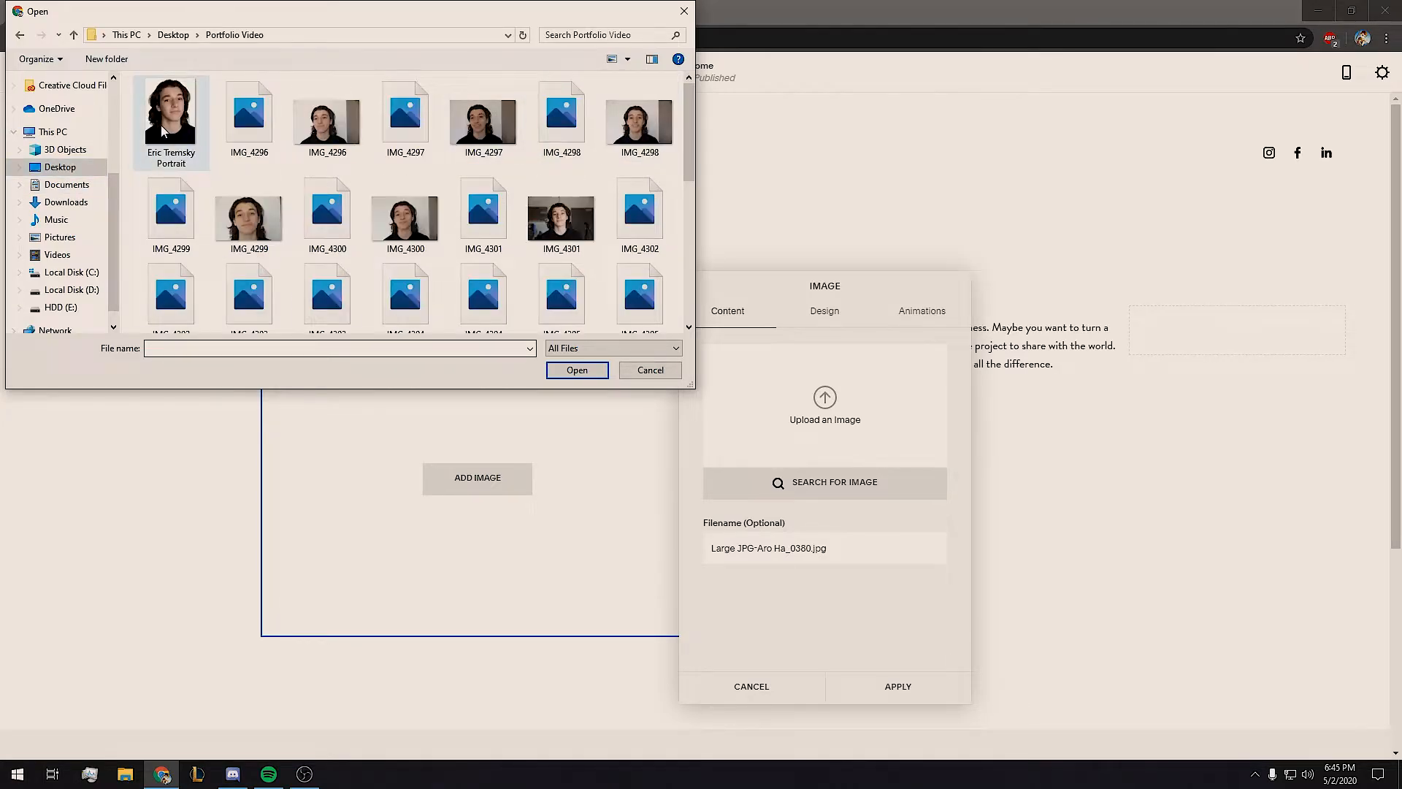
double_click(548, 151)
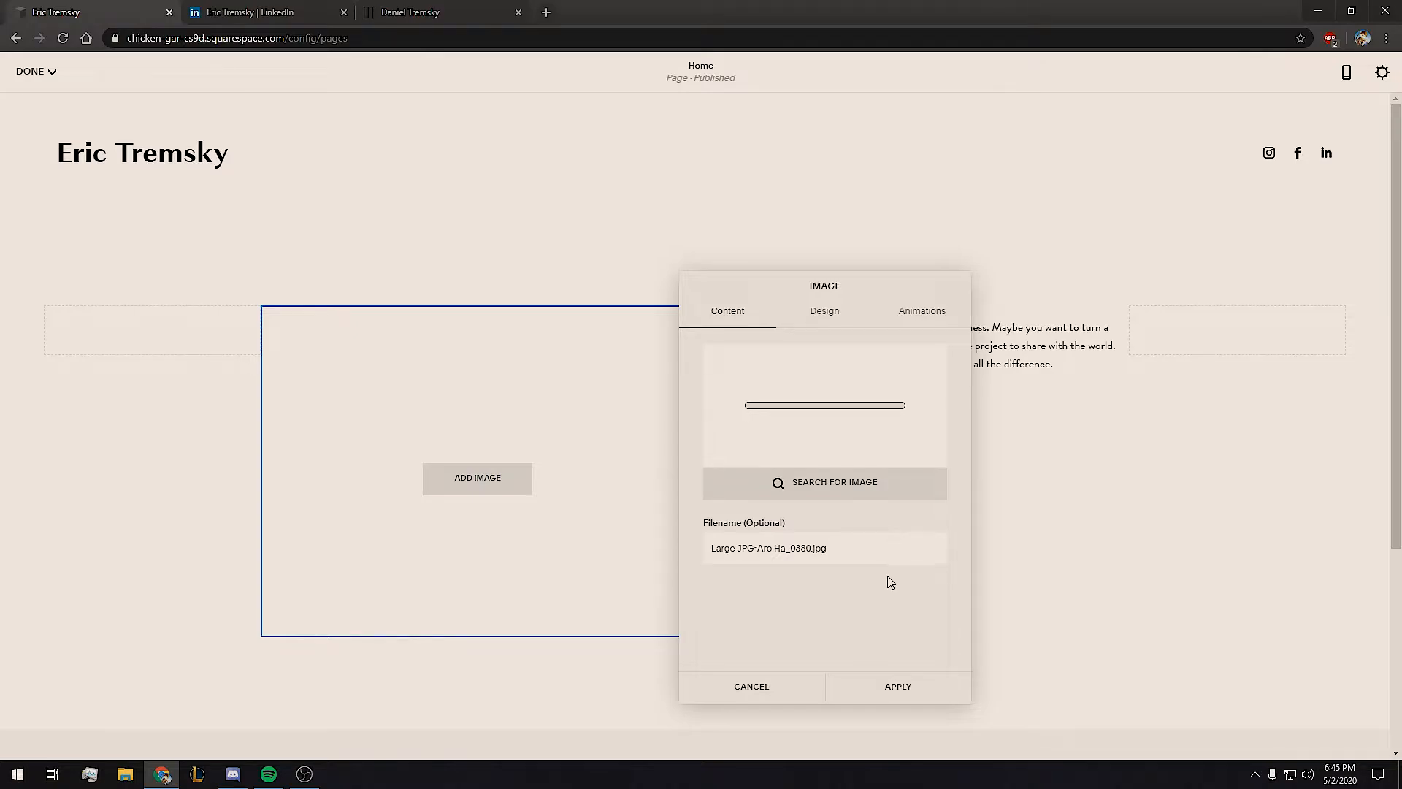
triple_click(863, 549)
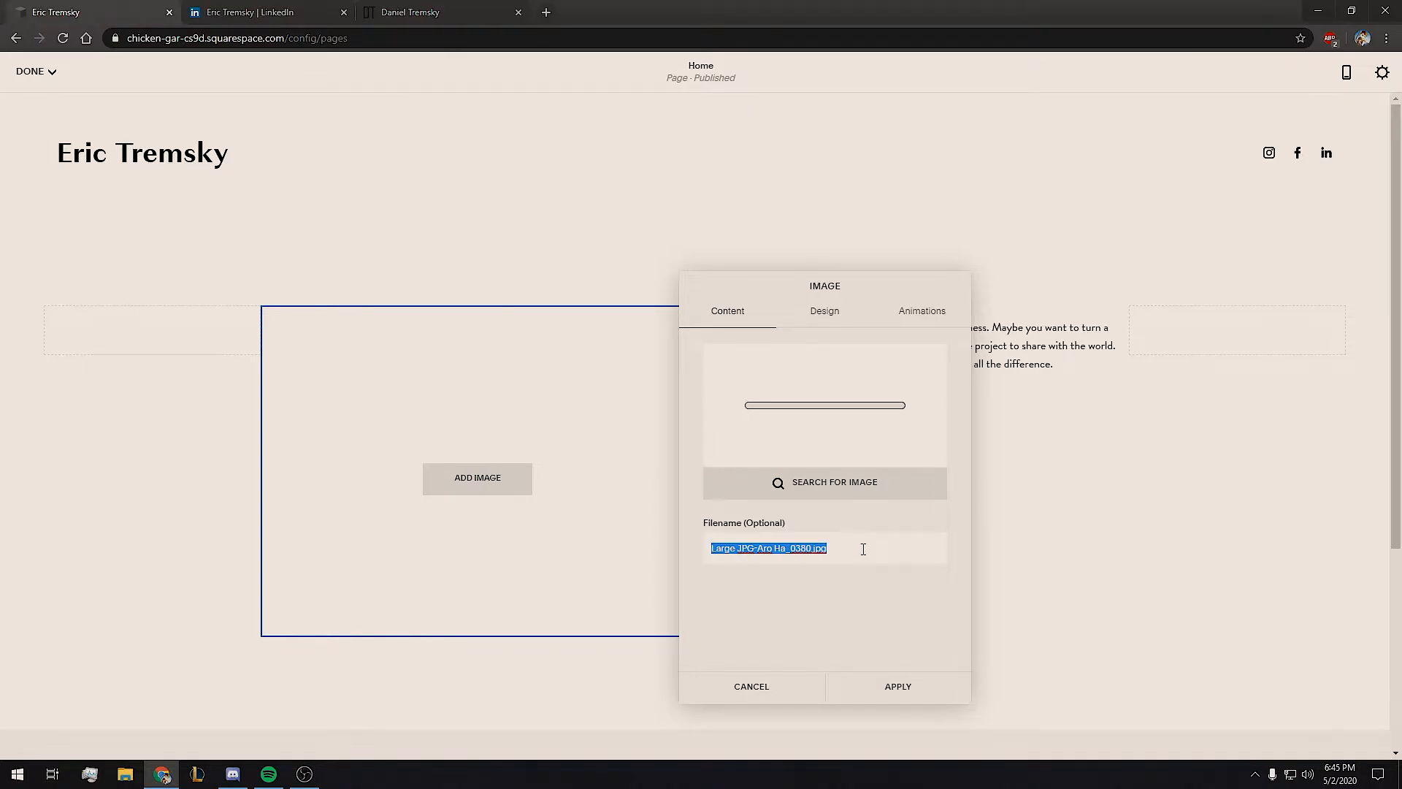
text(Eric Tremsky)
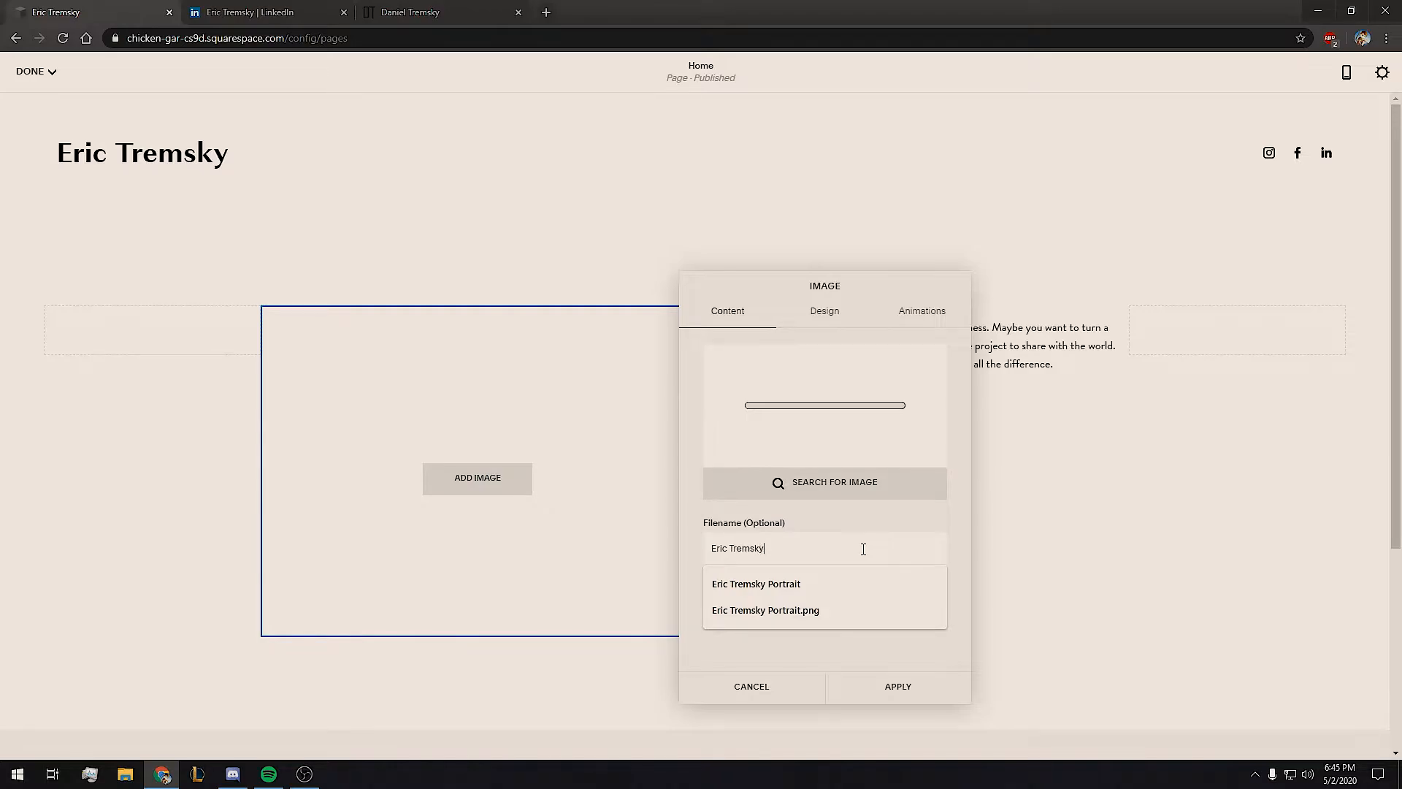
click(847, 583)
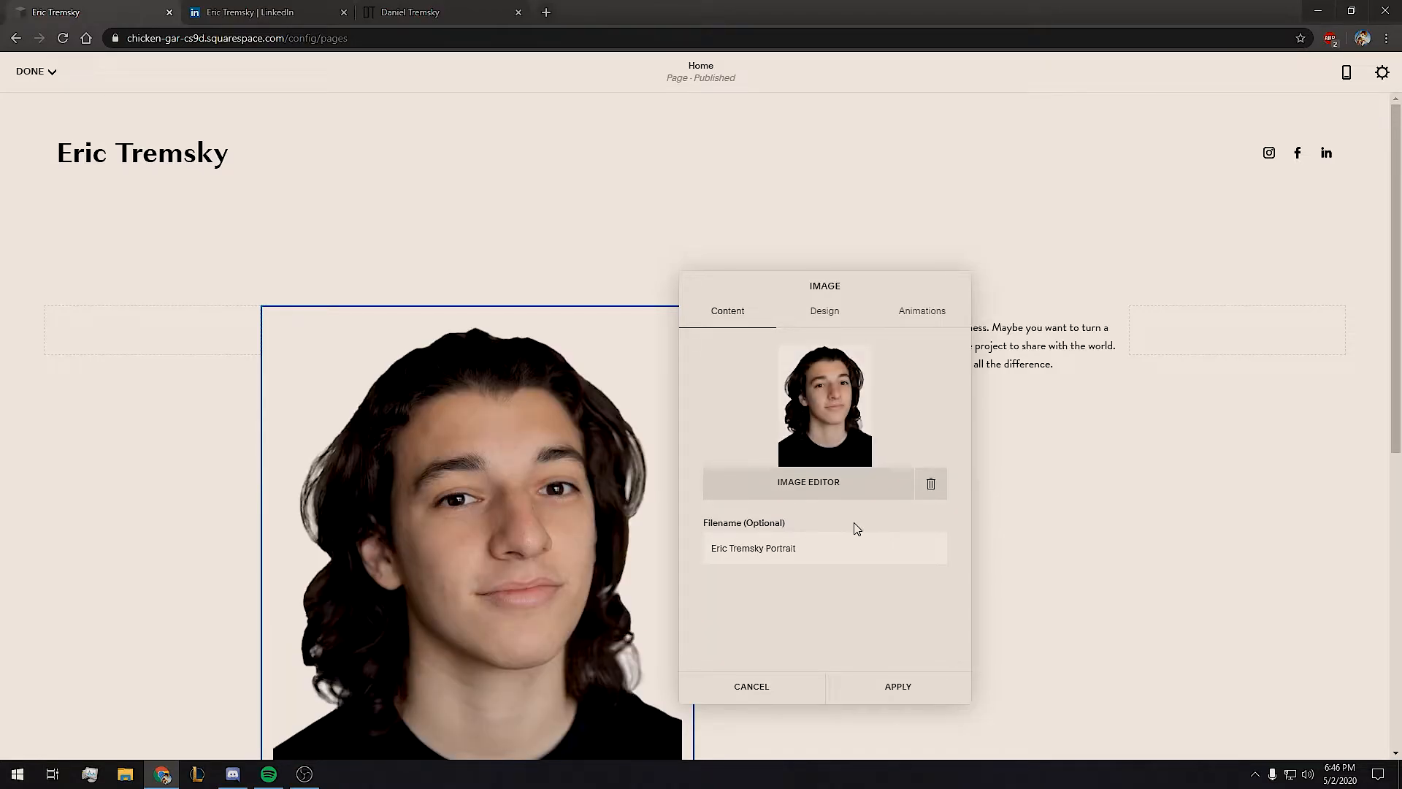
click(913, 690)
scroll(795, 319, down, 1)
Replace the placeholder paragraph beside the portrait with 'About Me' styled as Heading 3.
triple_click(820, 264)
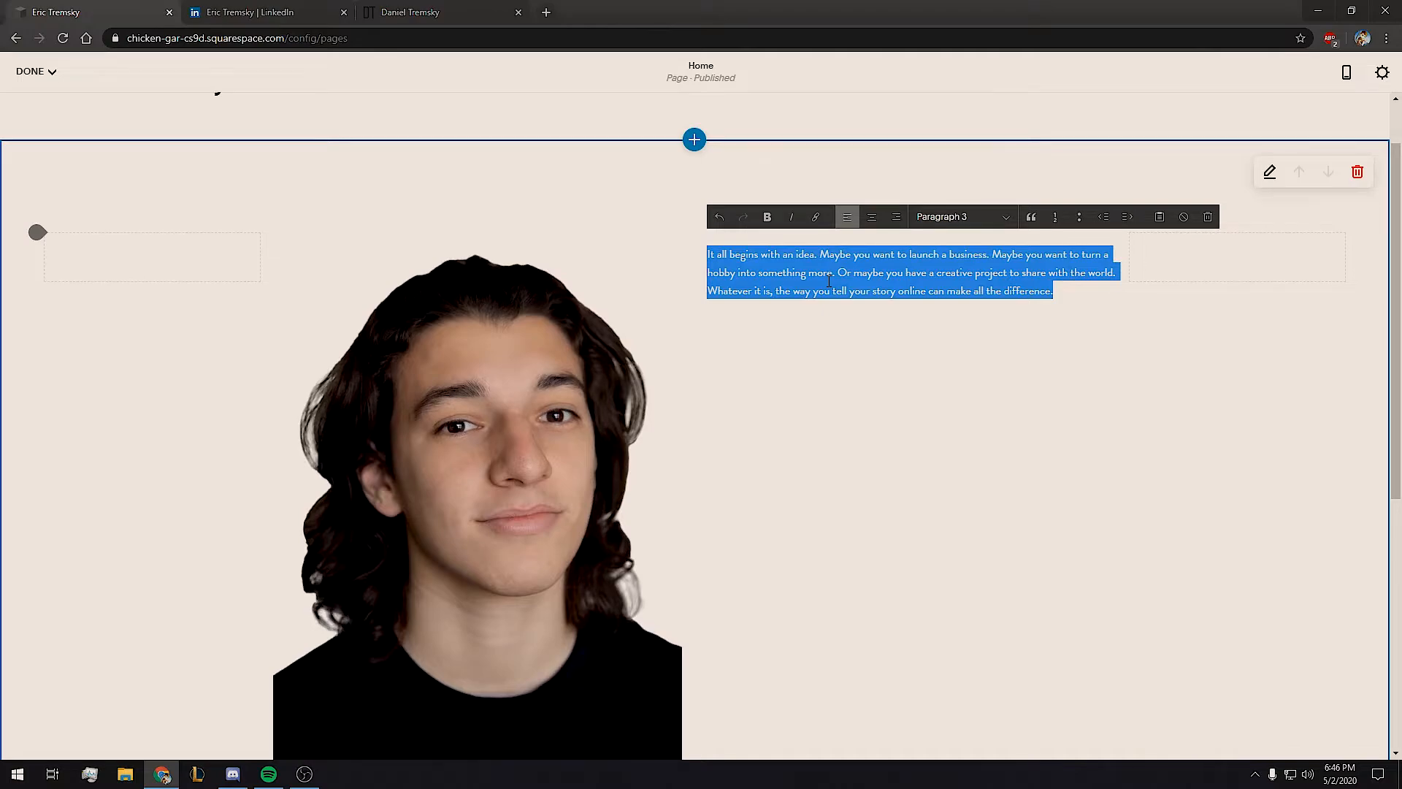
text(About Me)
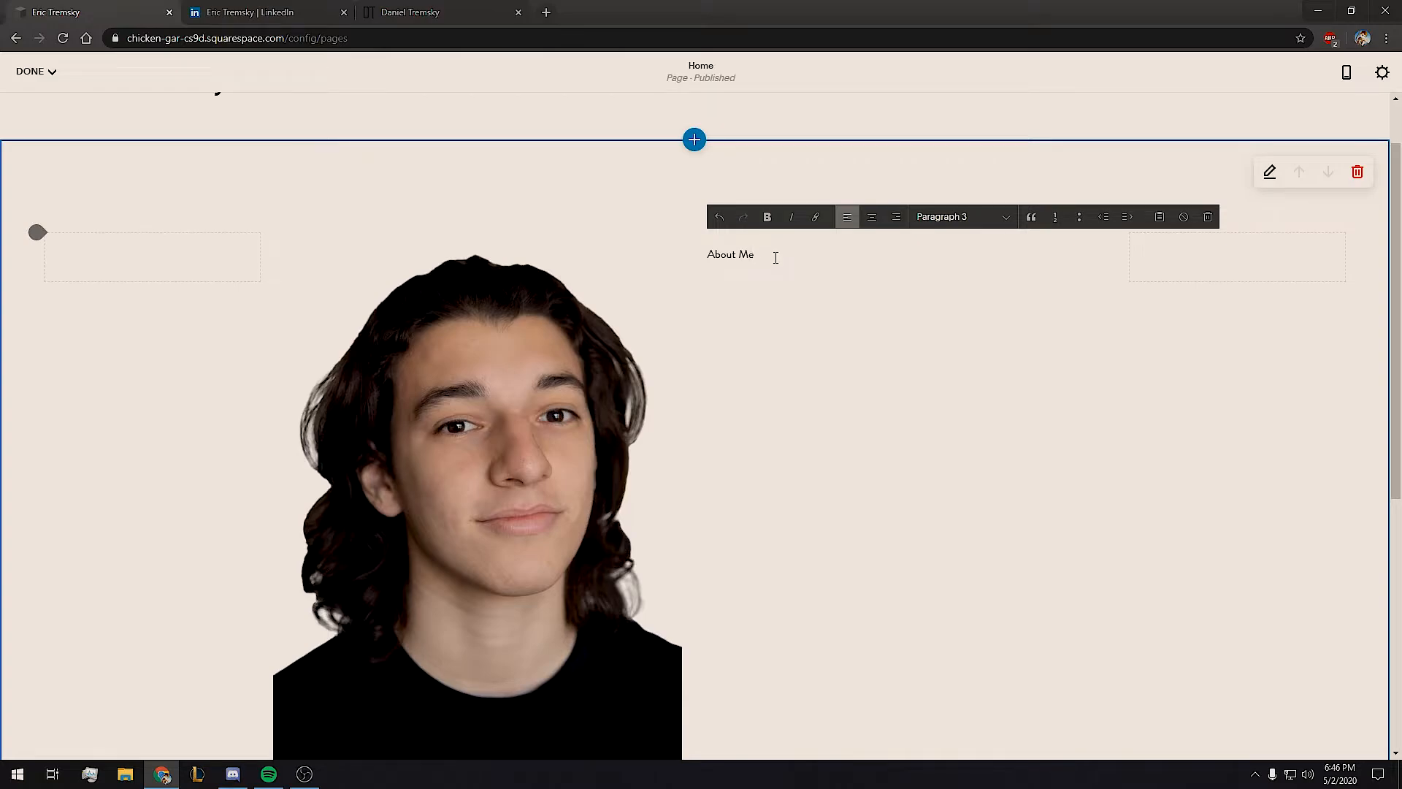
triple_click(776, 257)
click(957, 217)
click(985, 264)
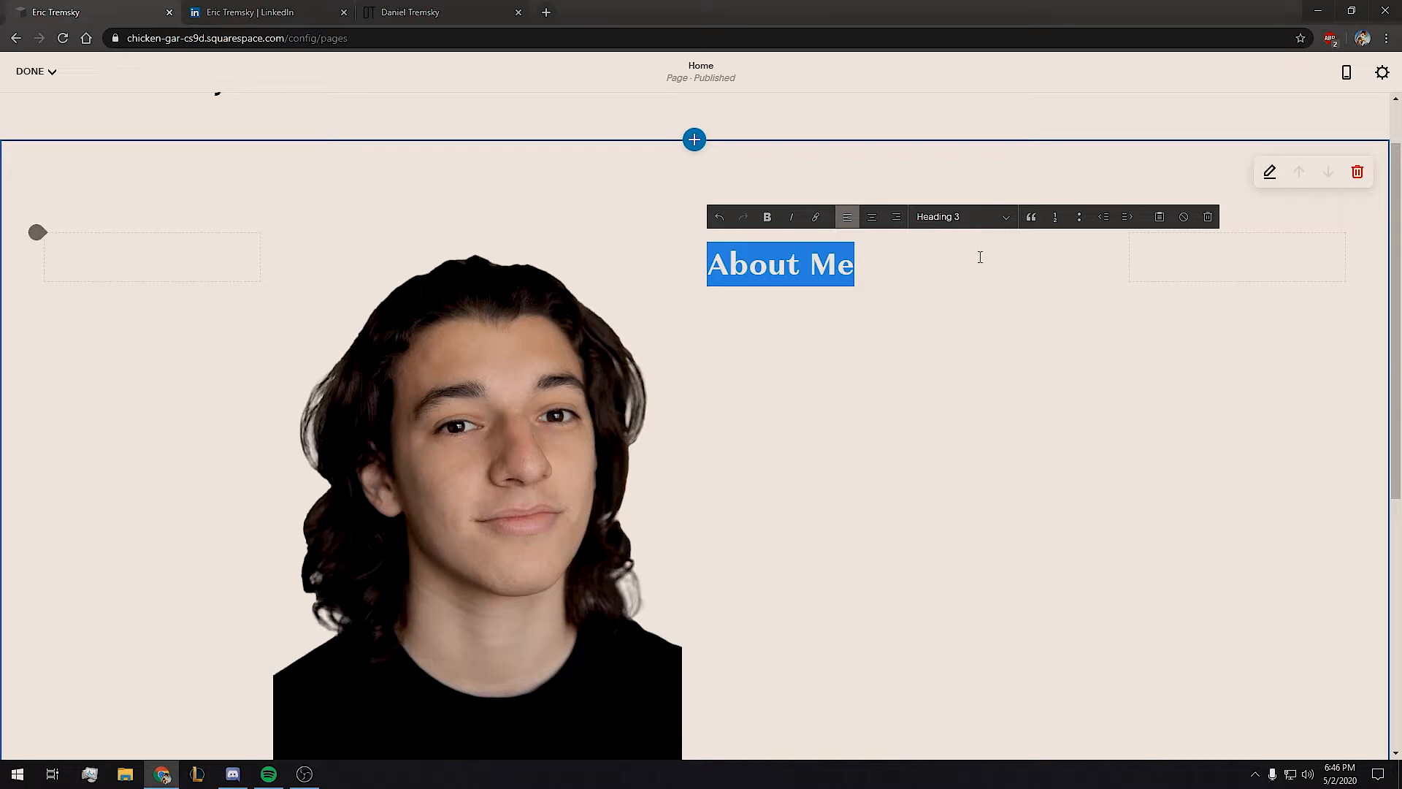
click(998, 388)
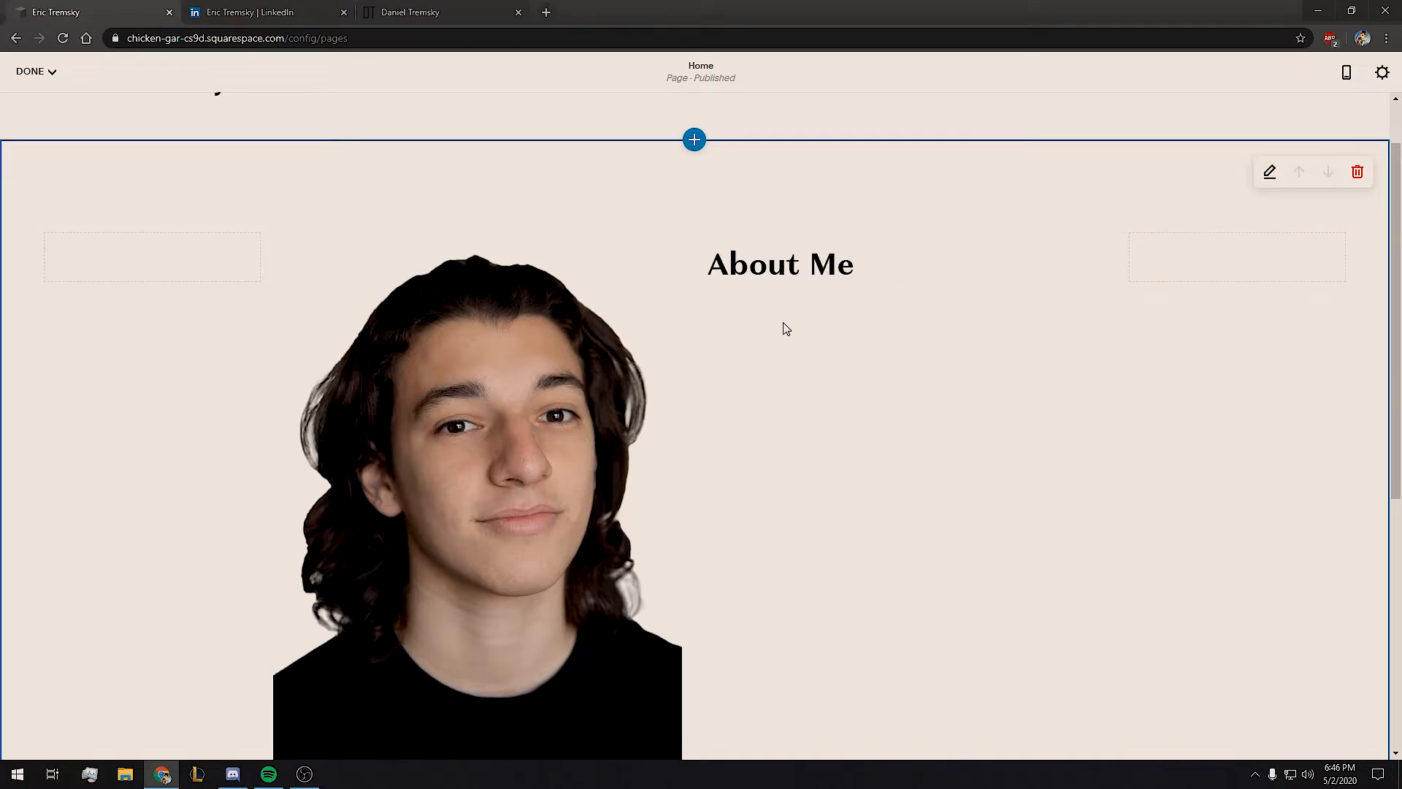
Insert an empty text block under the About Me heading, then go to the LinkedIn profile.
click(696, 298)
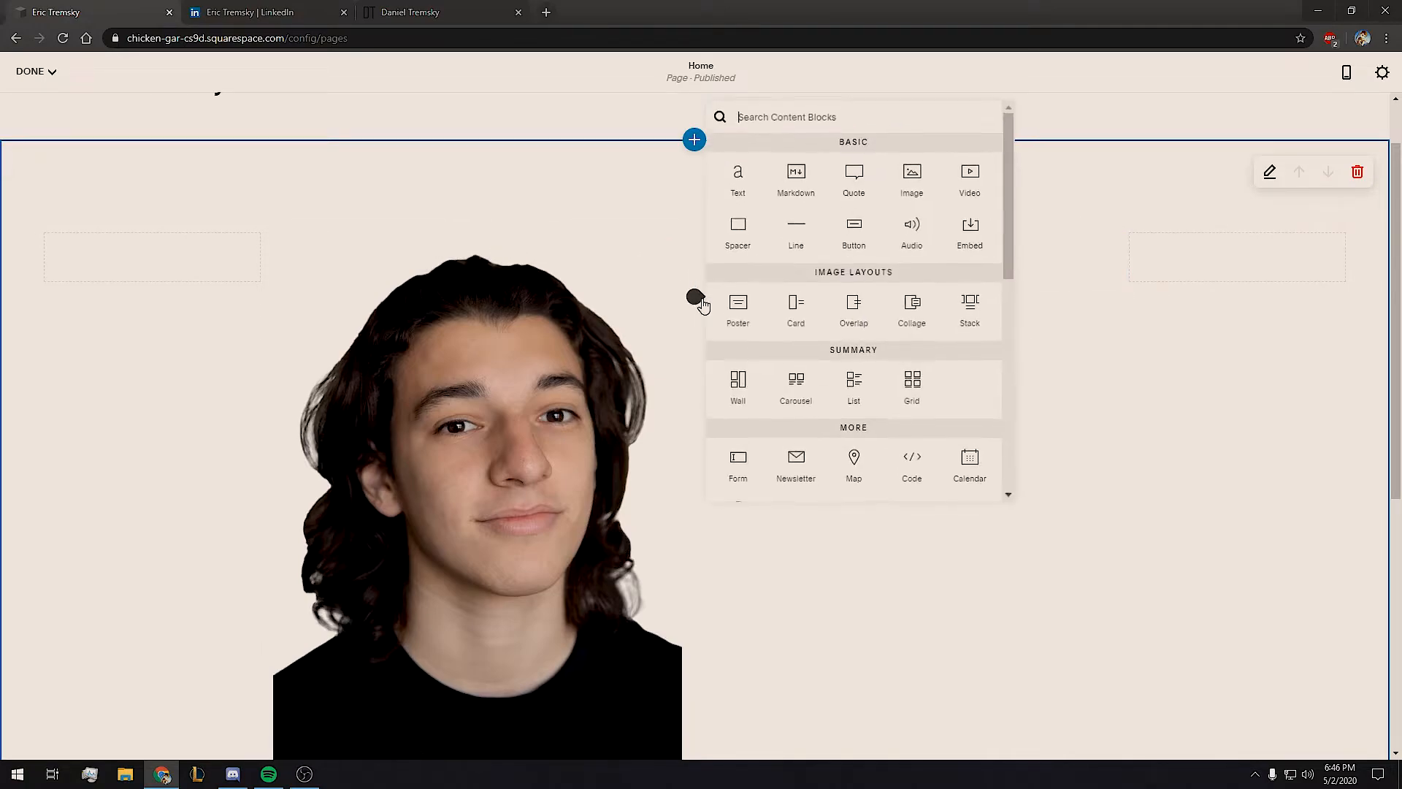
click(738, 179)
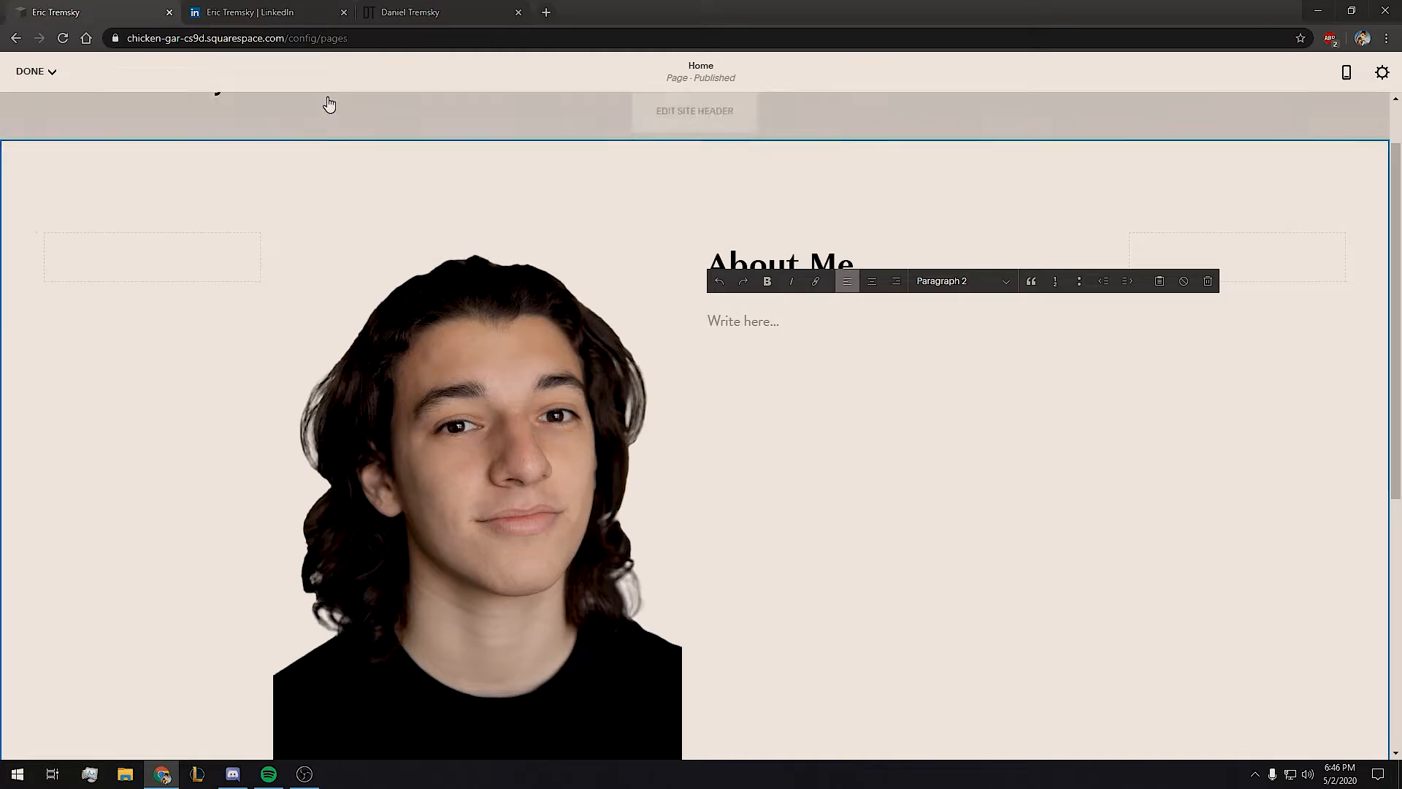
click(250, 22)
scroll(185, 206, down, 2)
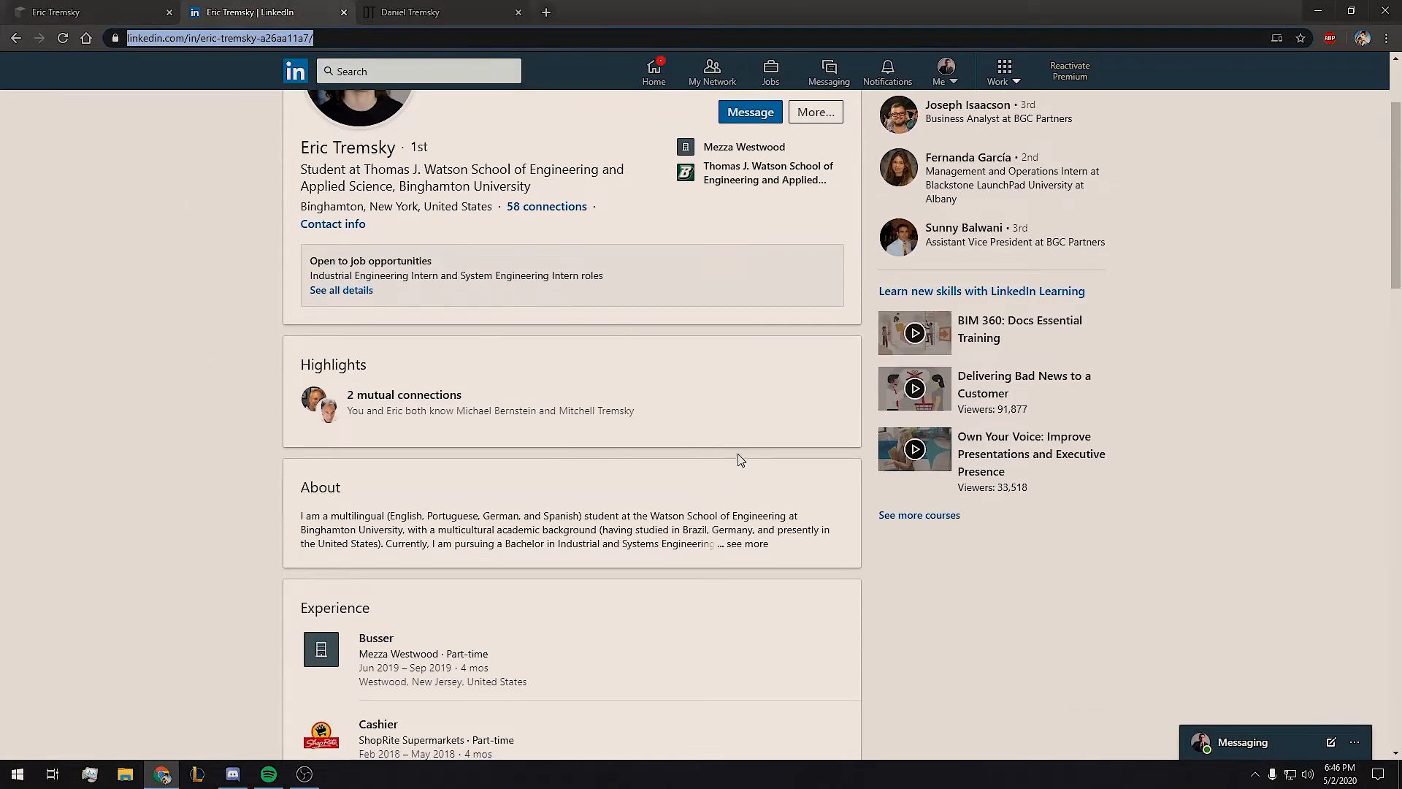
Expand LinkedIn's full About summary and select its entire text.
click(748, 543)
scroll(750, 542, down, 1)
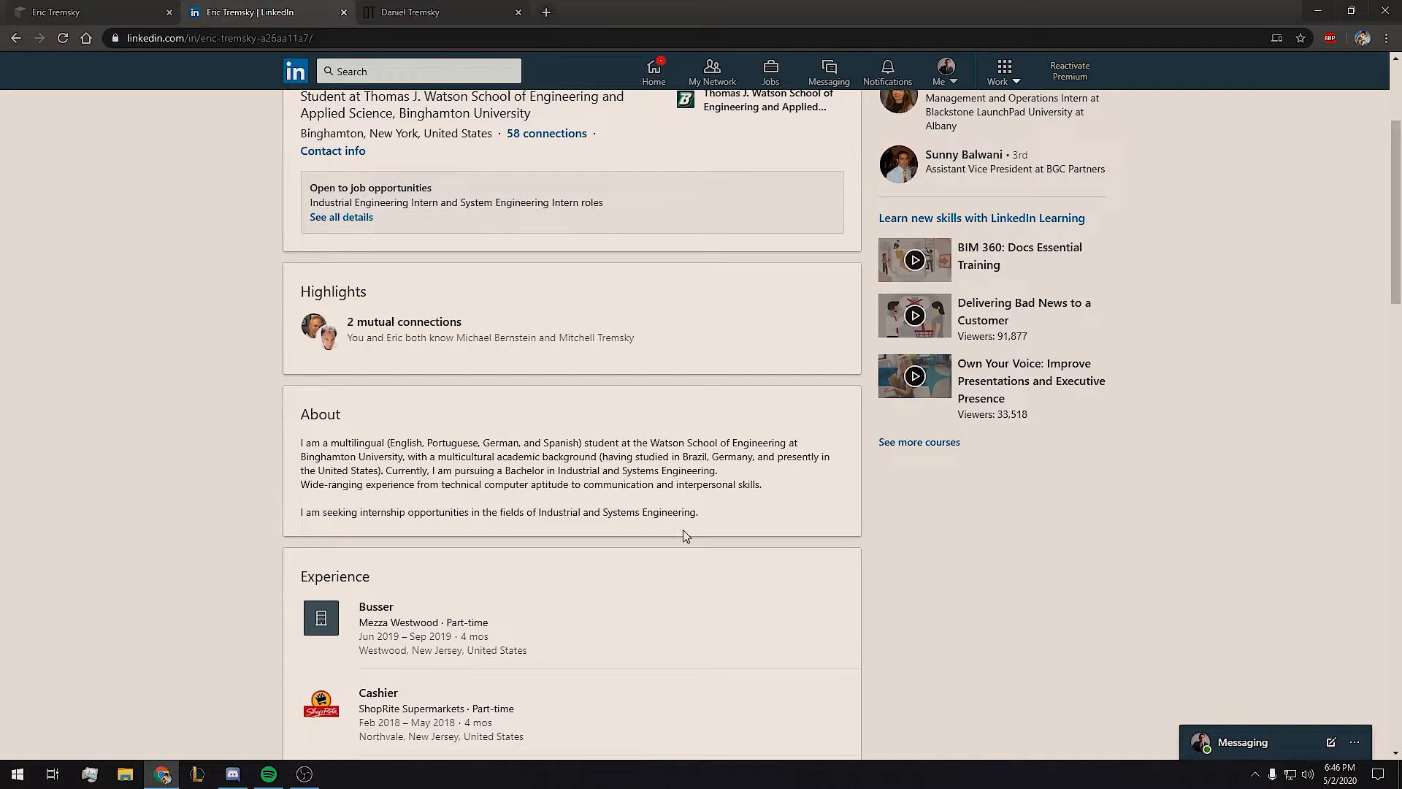
drag(764, 486, 409, 458)
click(419, 482)
drag(700, 507, 303, 440)
Copy the LinkedIn About summary and paste it into the empty Squarespace text block.
key(ctrl+c)
key(ctrl+shift+Tab)
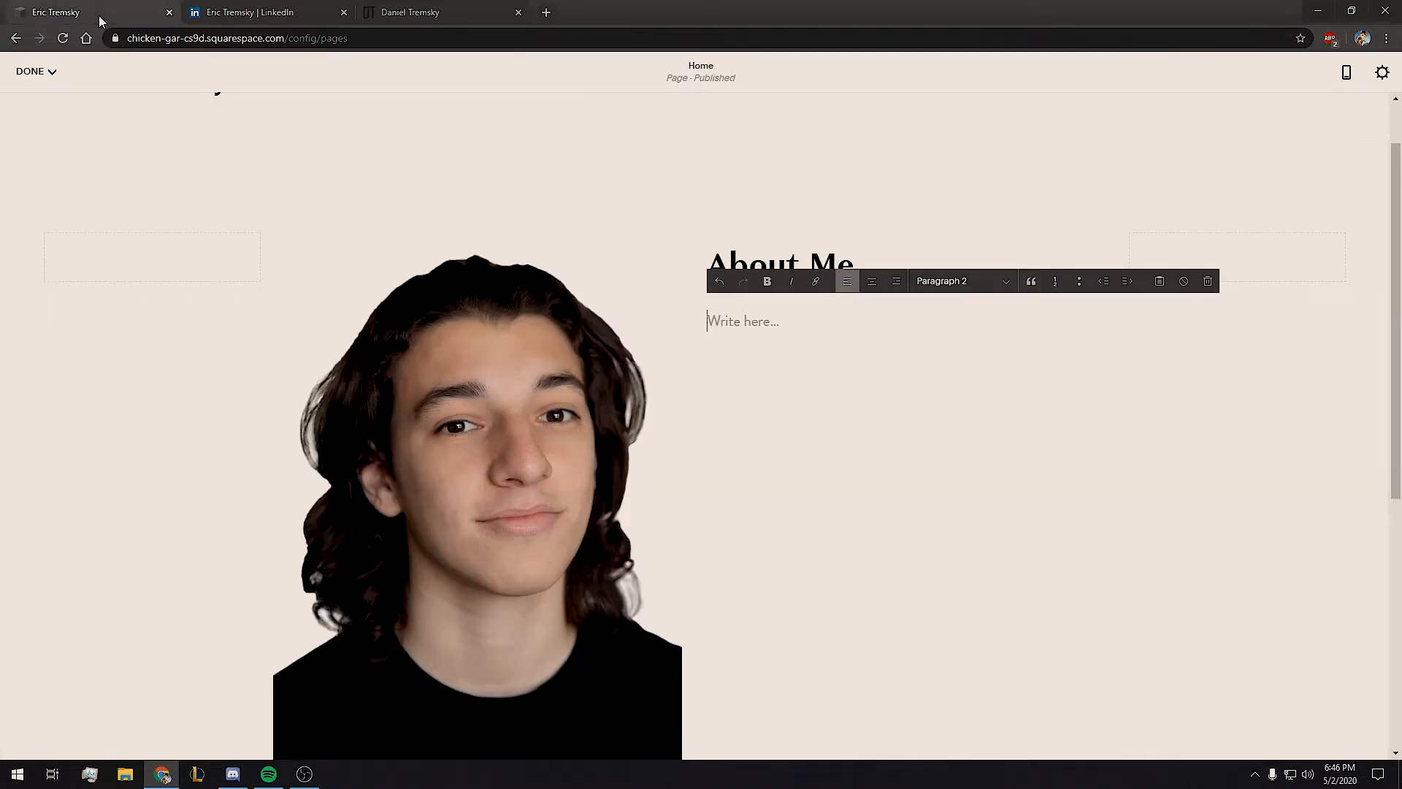
key(ctrl+v)
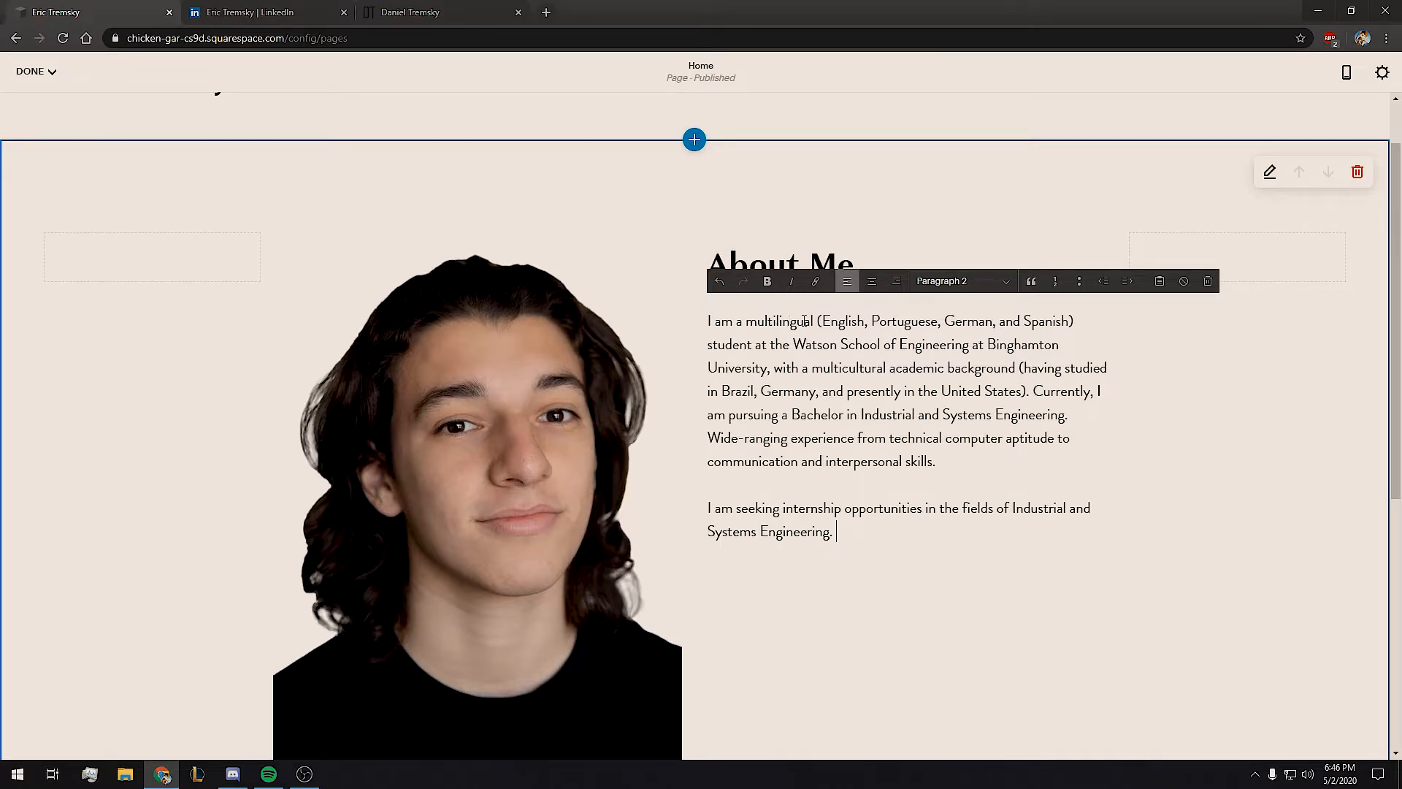
Review the pasted two-paragraph bio through to its internship-seeking closing line, then finish editing.
drag(881, 348, 972, 371)
click(941, 350)
click(969, 372)
drag(786, 415, 900, 414)
click(897, 414)
scroll(913, 420, down, 1)
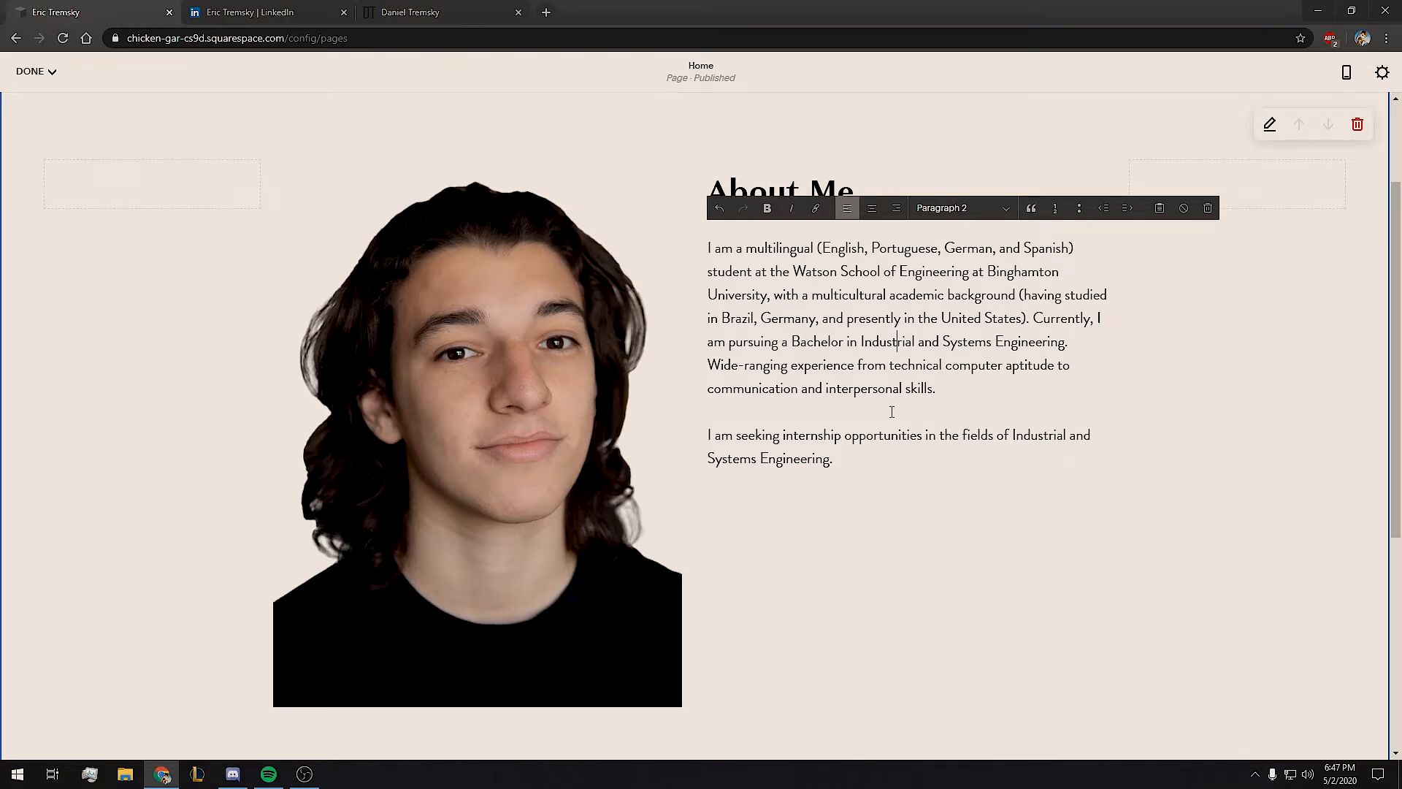
drag(785, 367, 942, 365)
click(924, 366)
scroll(923, 366, down, 1)
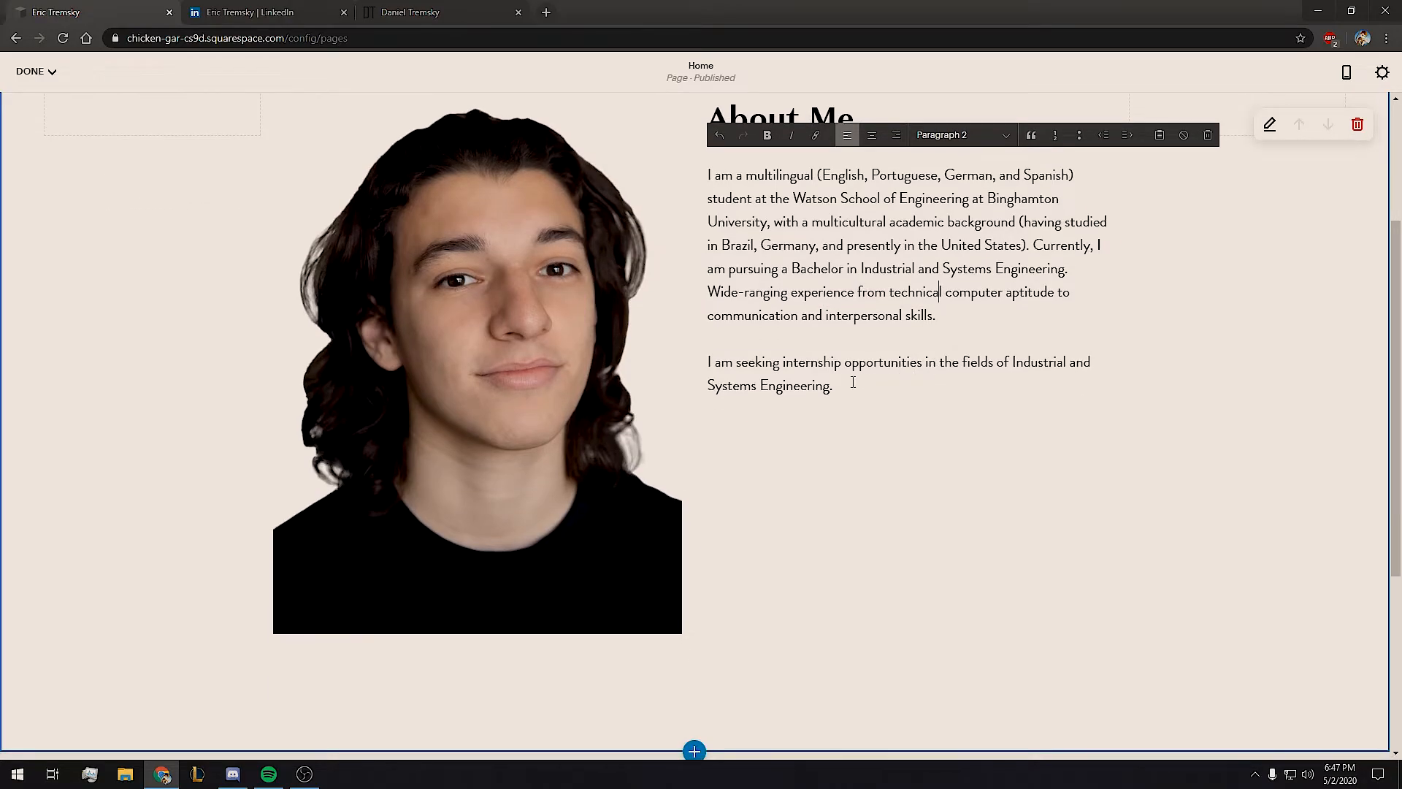
drag(855, 394, 692, 360)
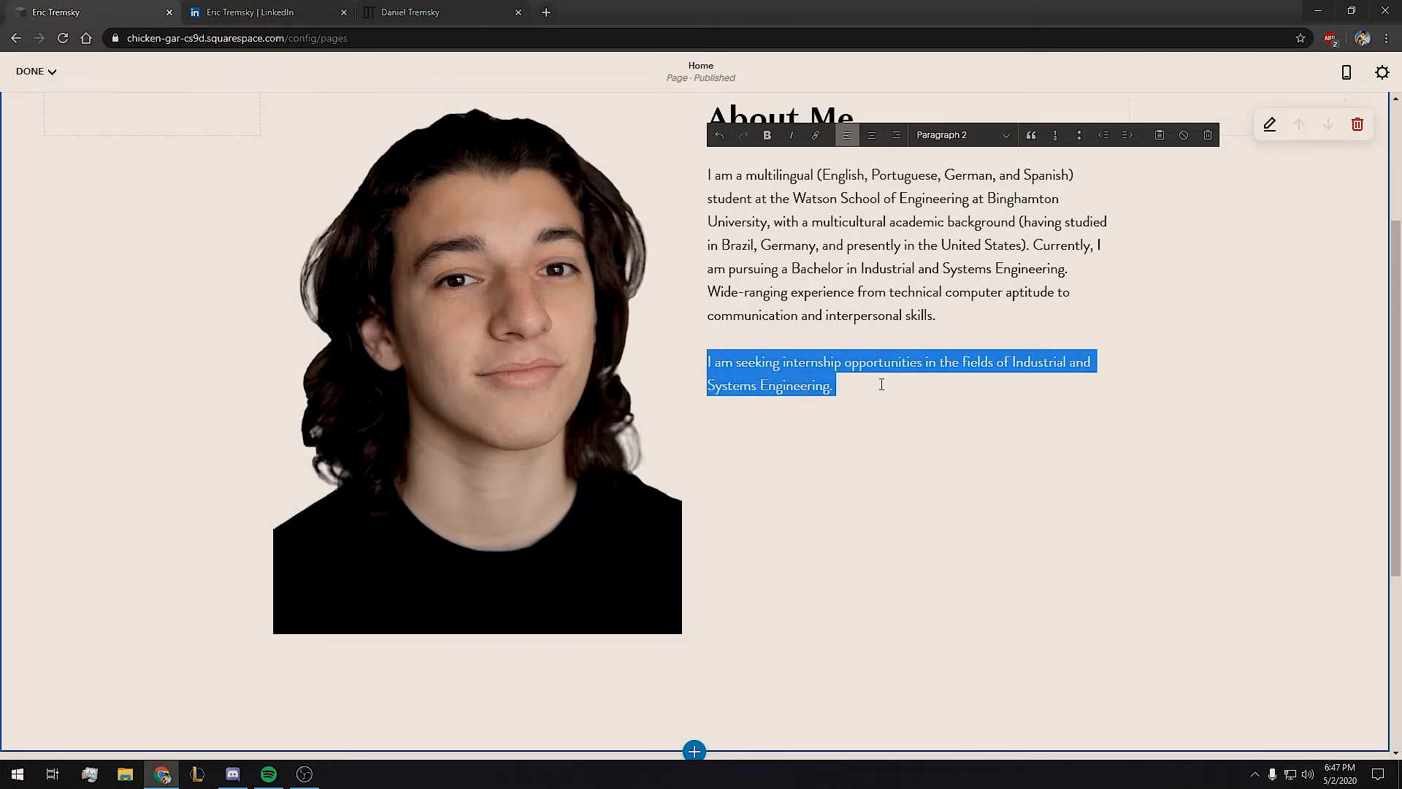
click(850, 386)
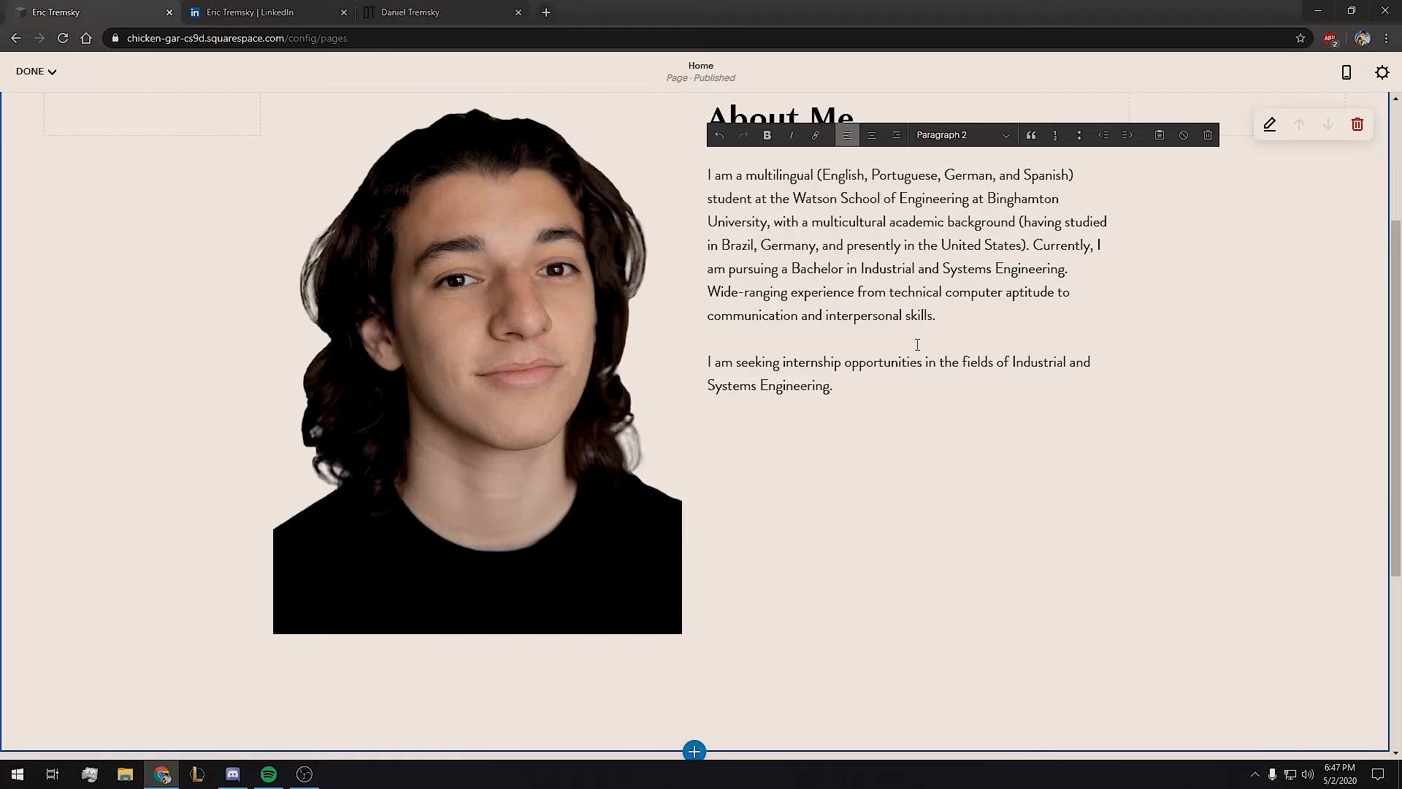
drag(958, 361, 1015, 376)
click(931, 386)
click(1200, 302)
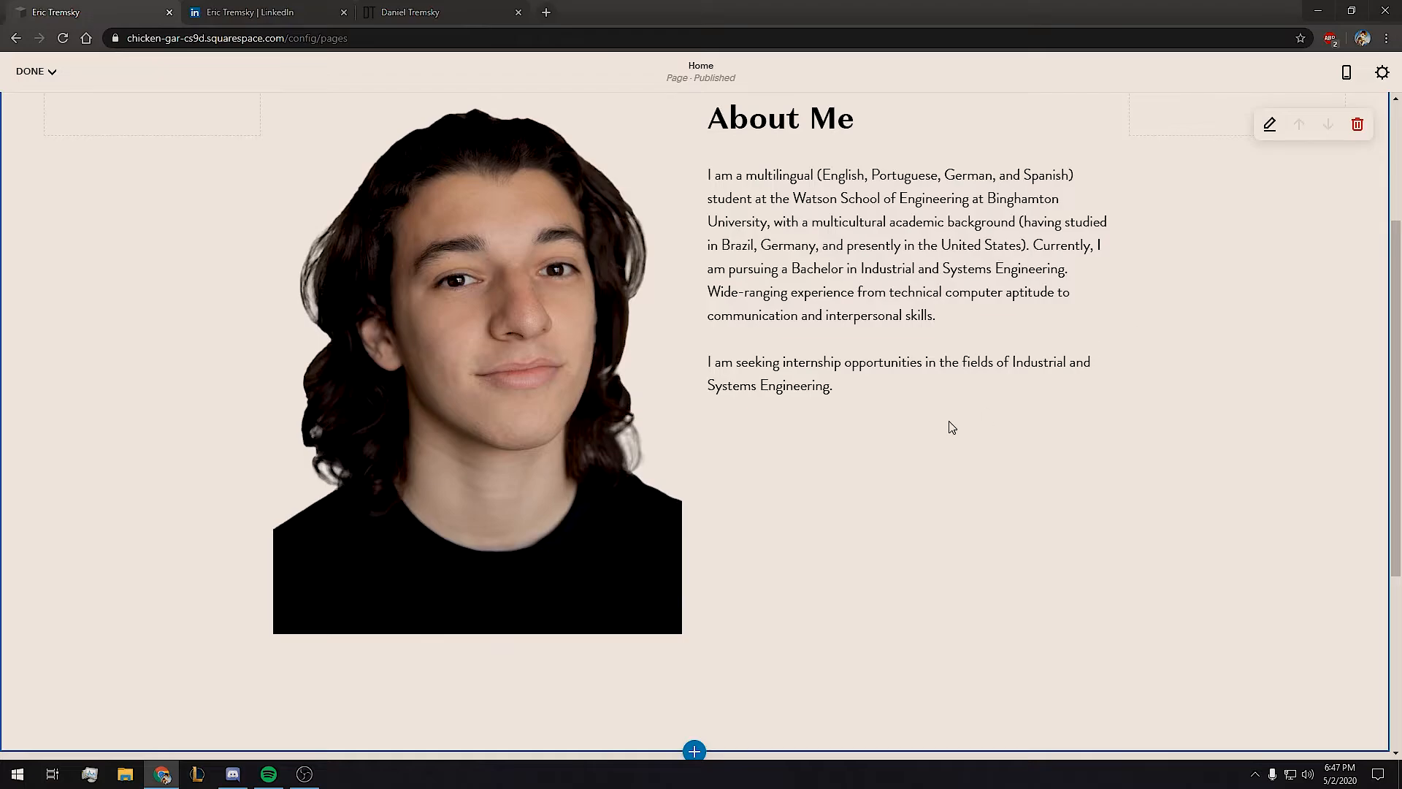
Add a button block below the bio and upload the newest resume from Downloads as its file link.
click(696, 411)
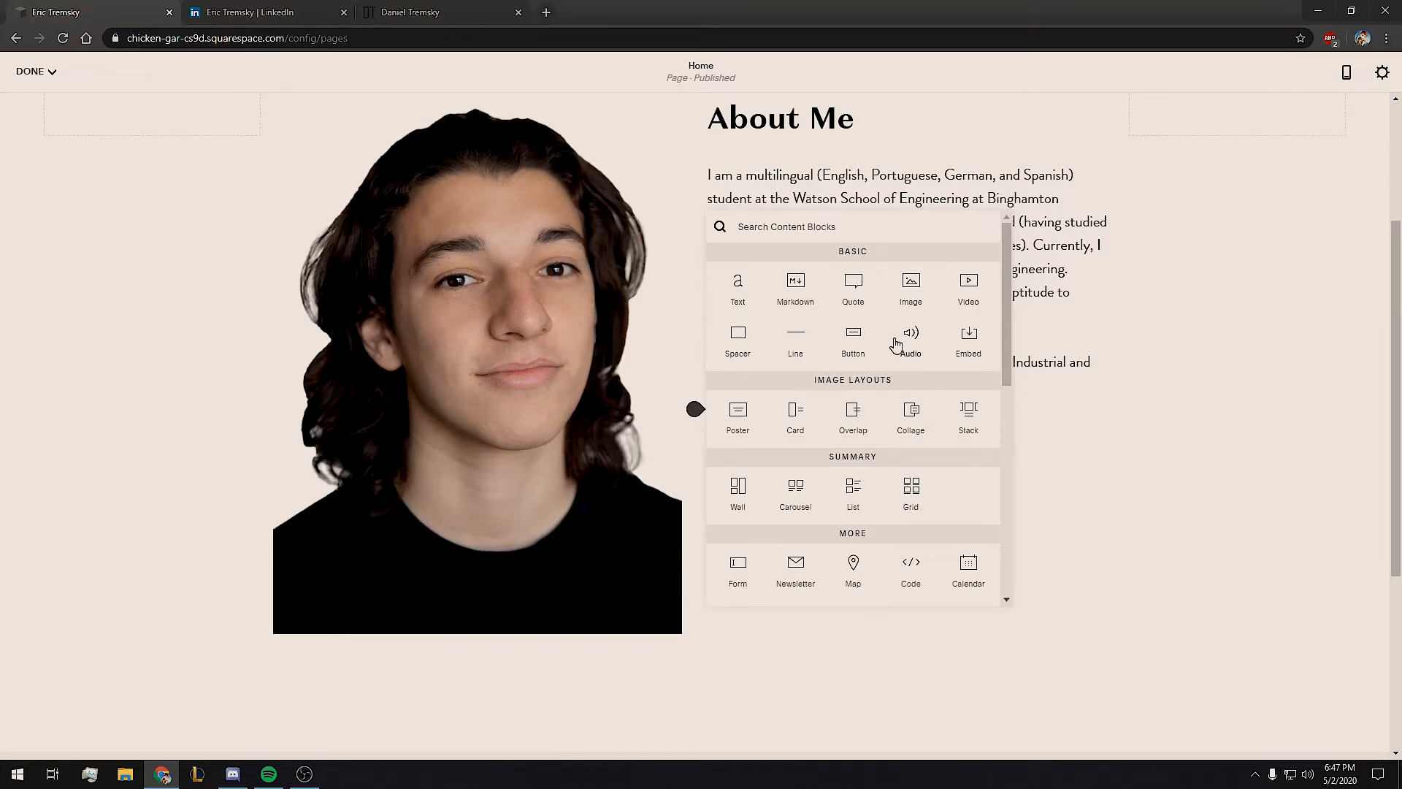
click(853, 342)
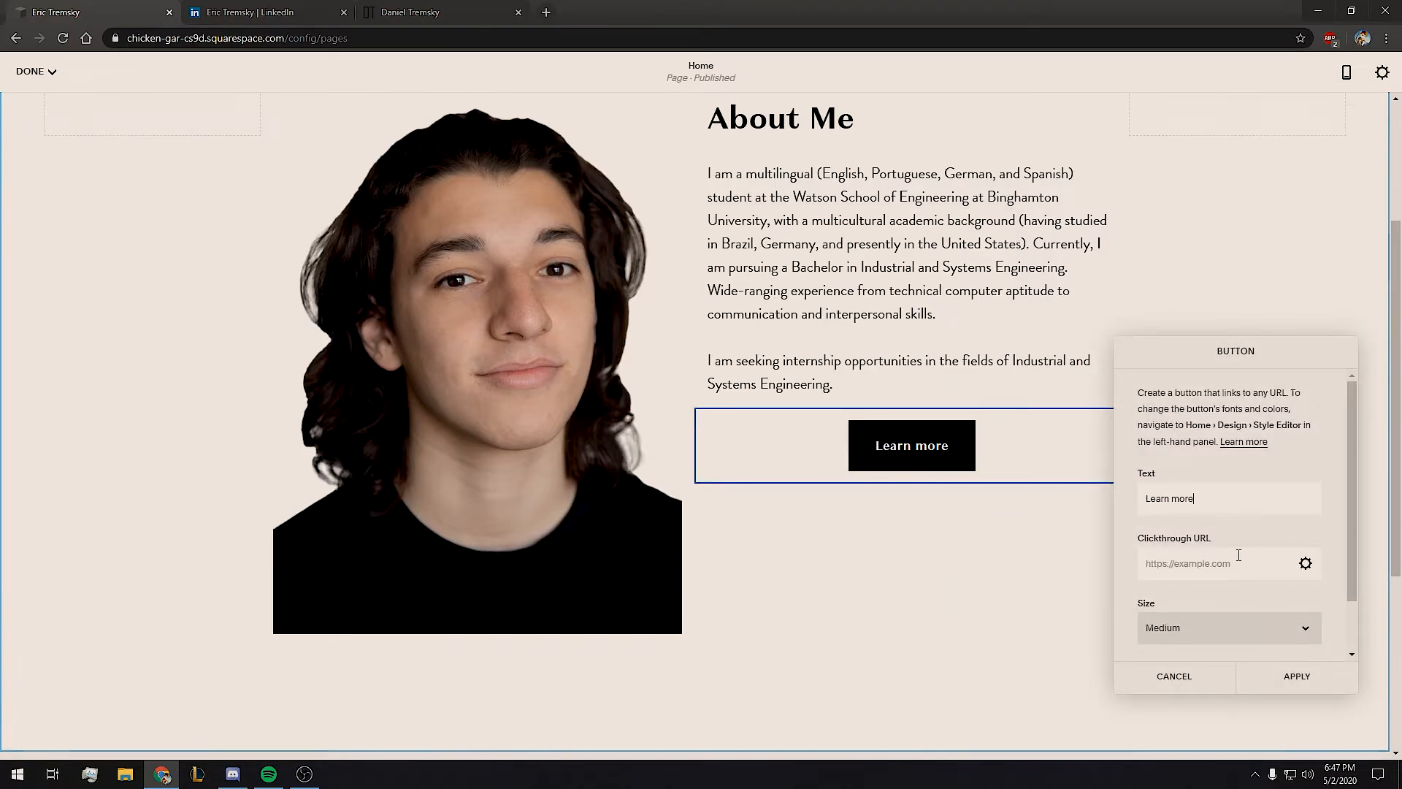
click(1305, 564)
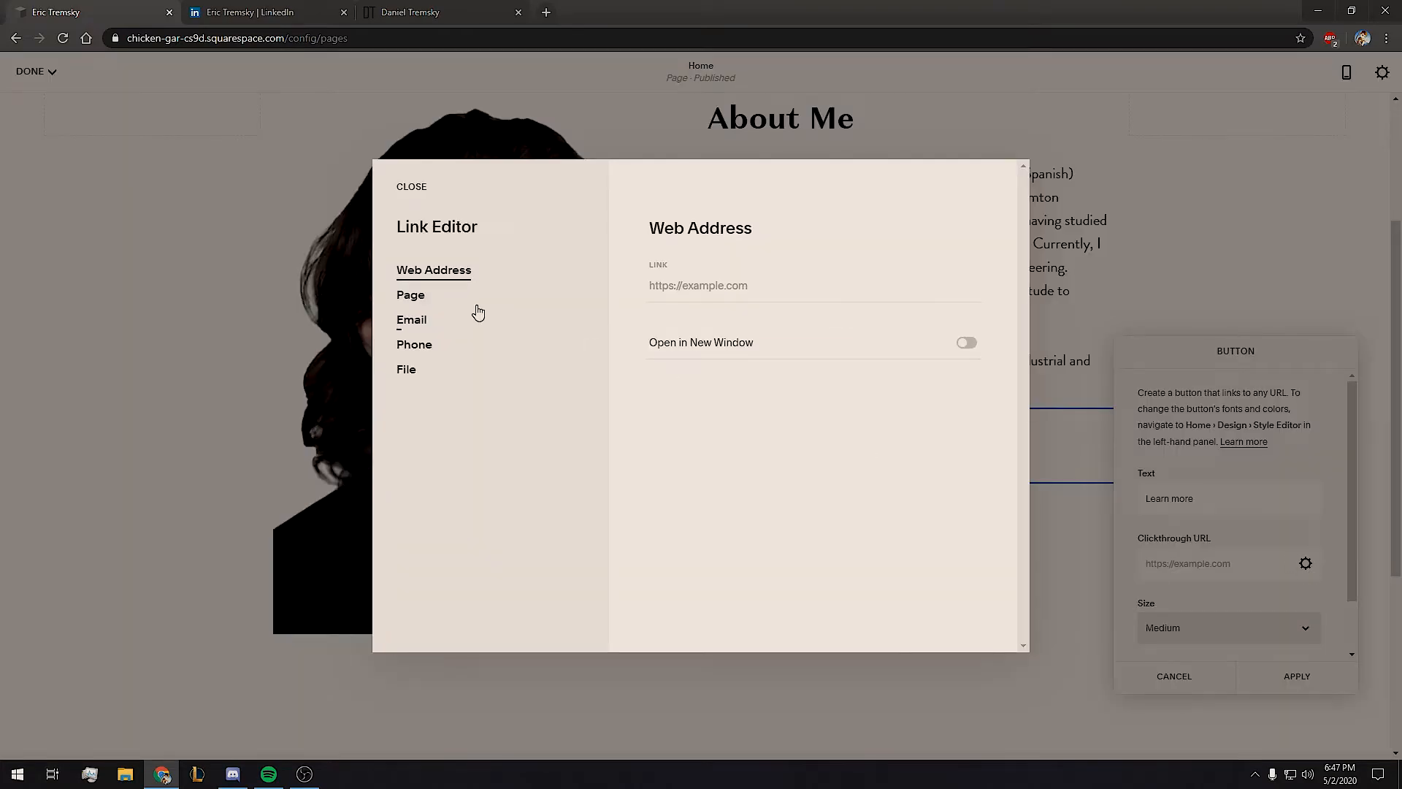
click(404, 370)
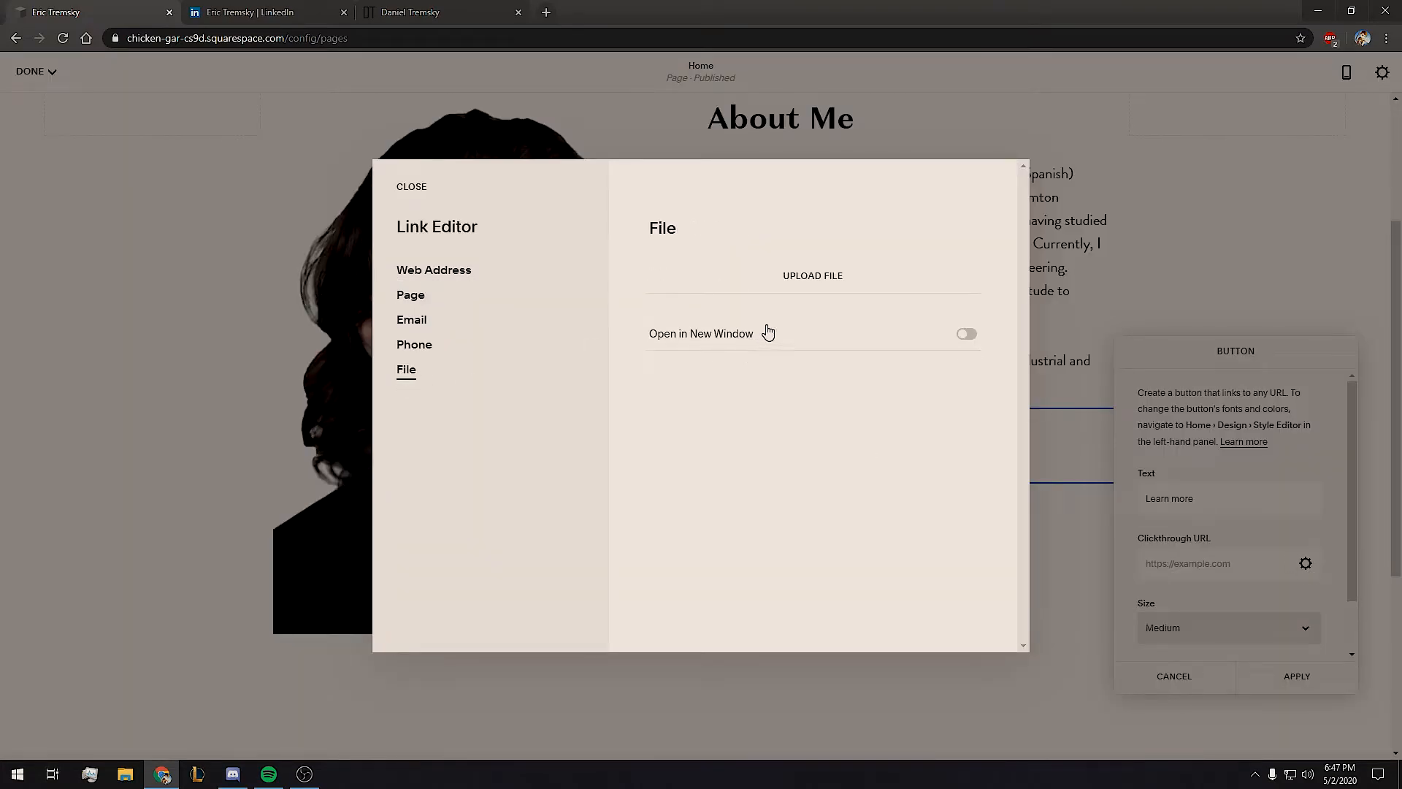
click(813, 276)
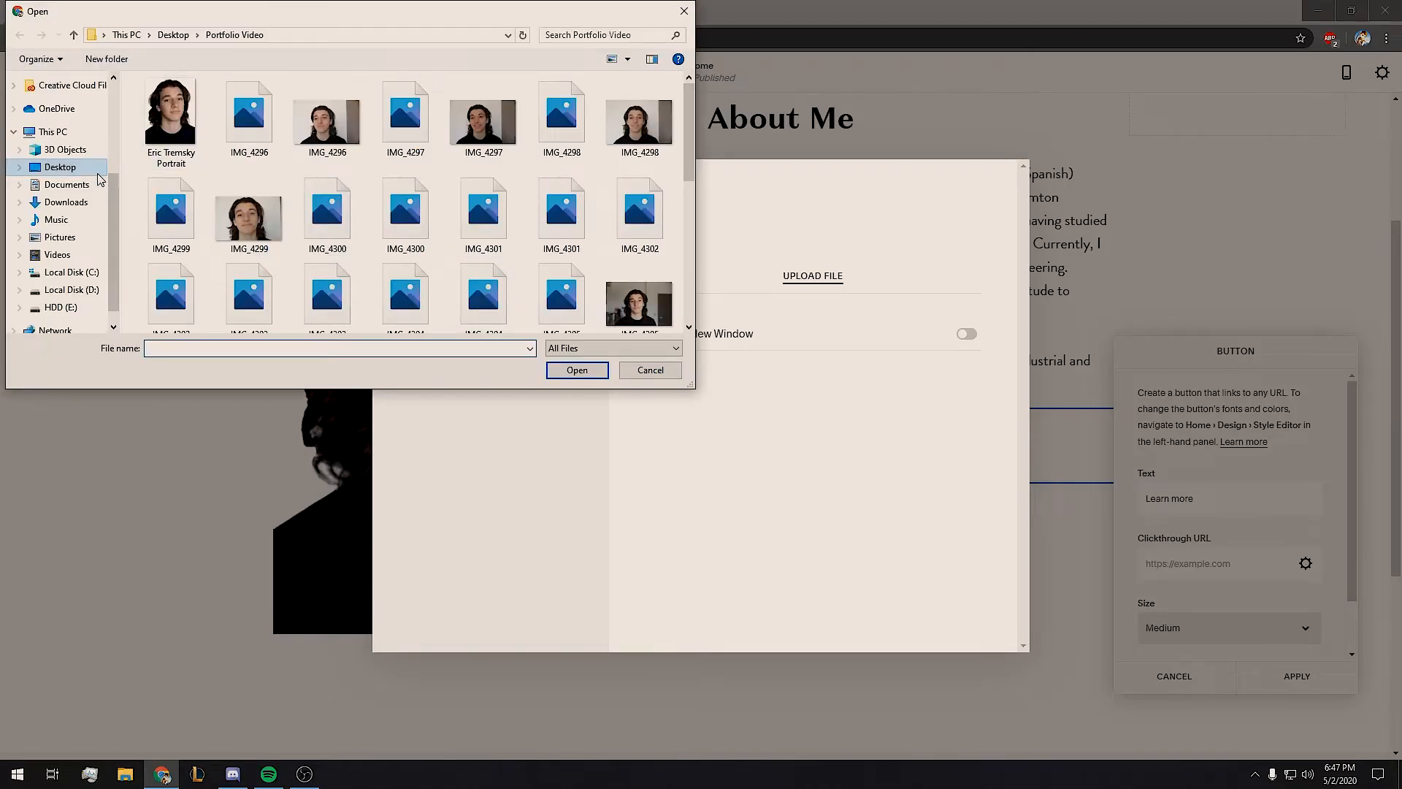
click(80, 208)
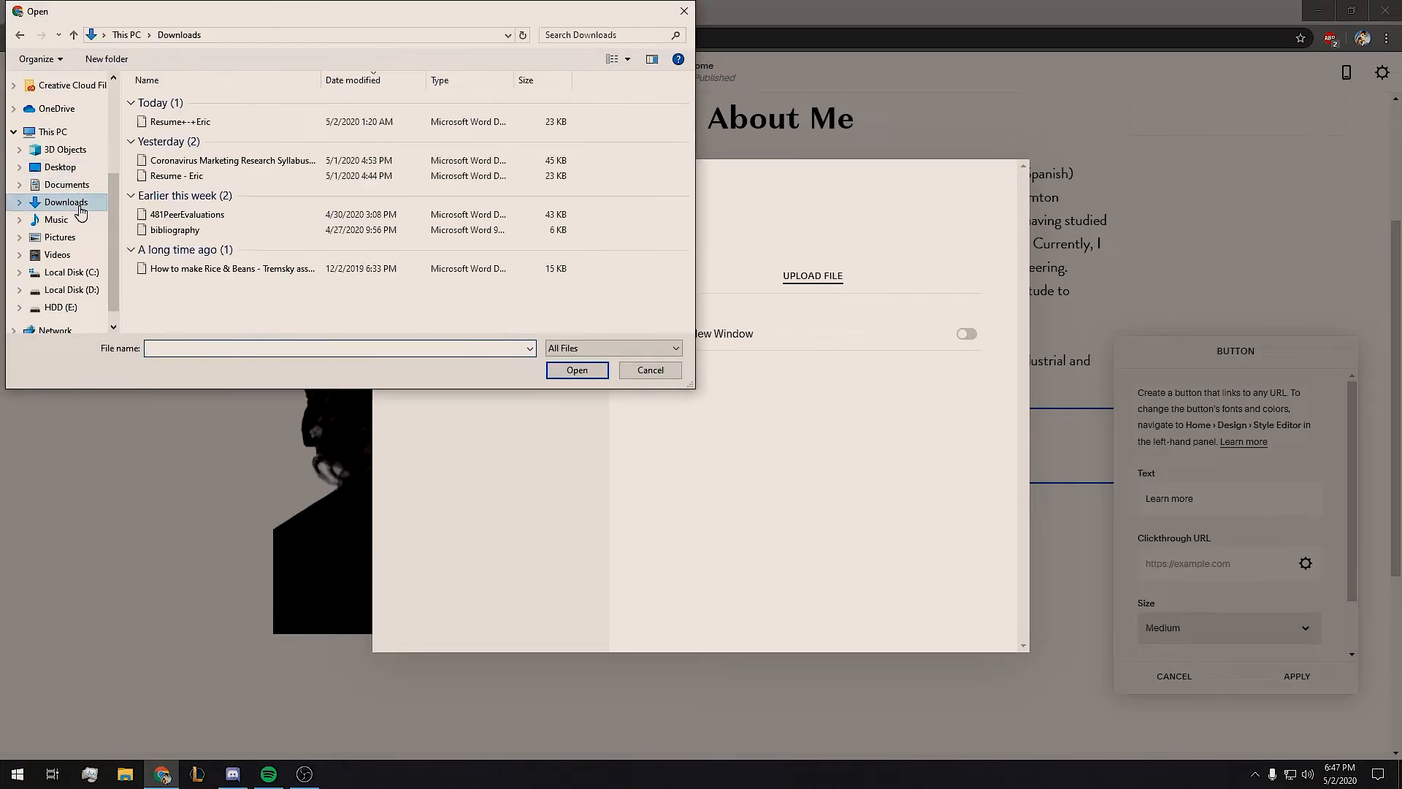
click(192, 122)
click(193, 122)
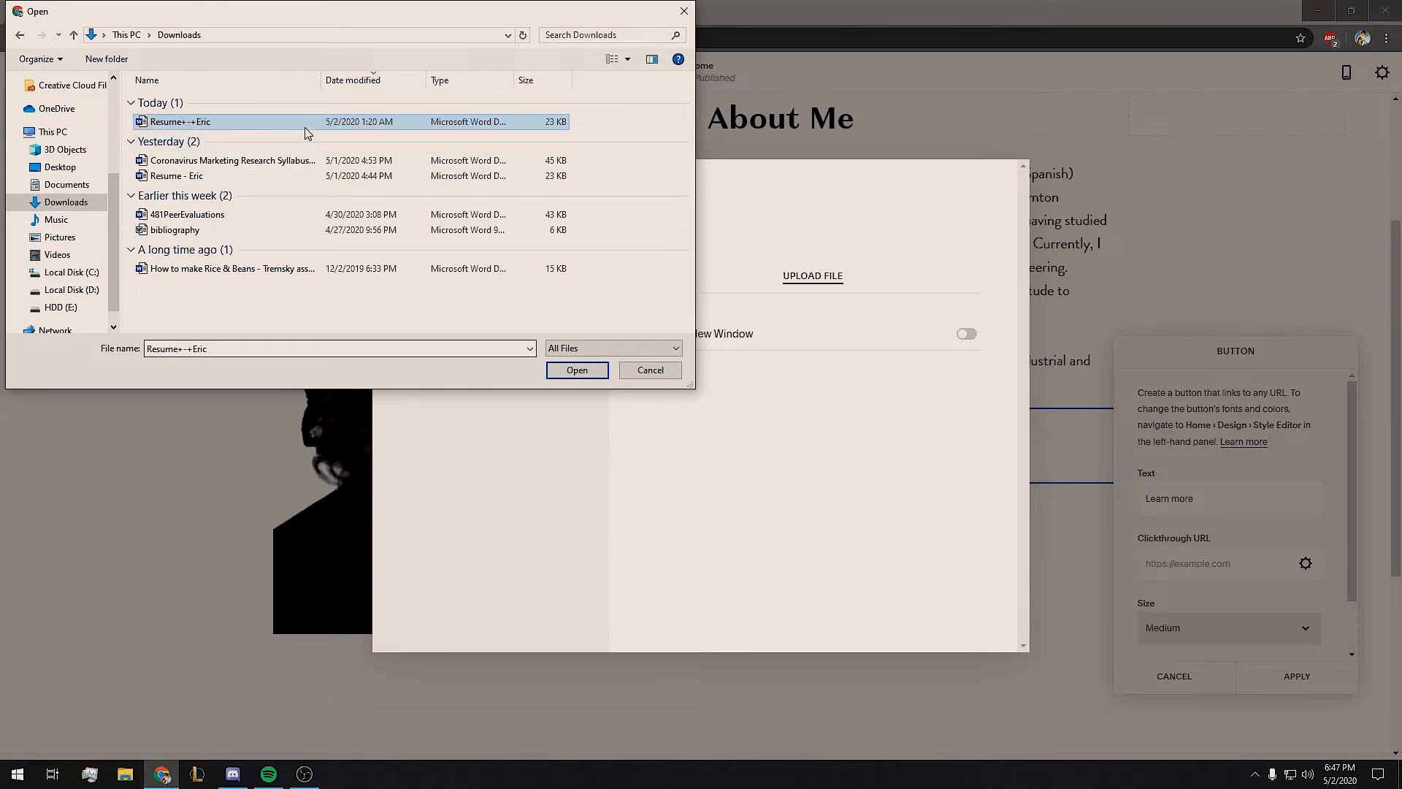
double_click(306, 127)
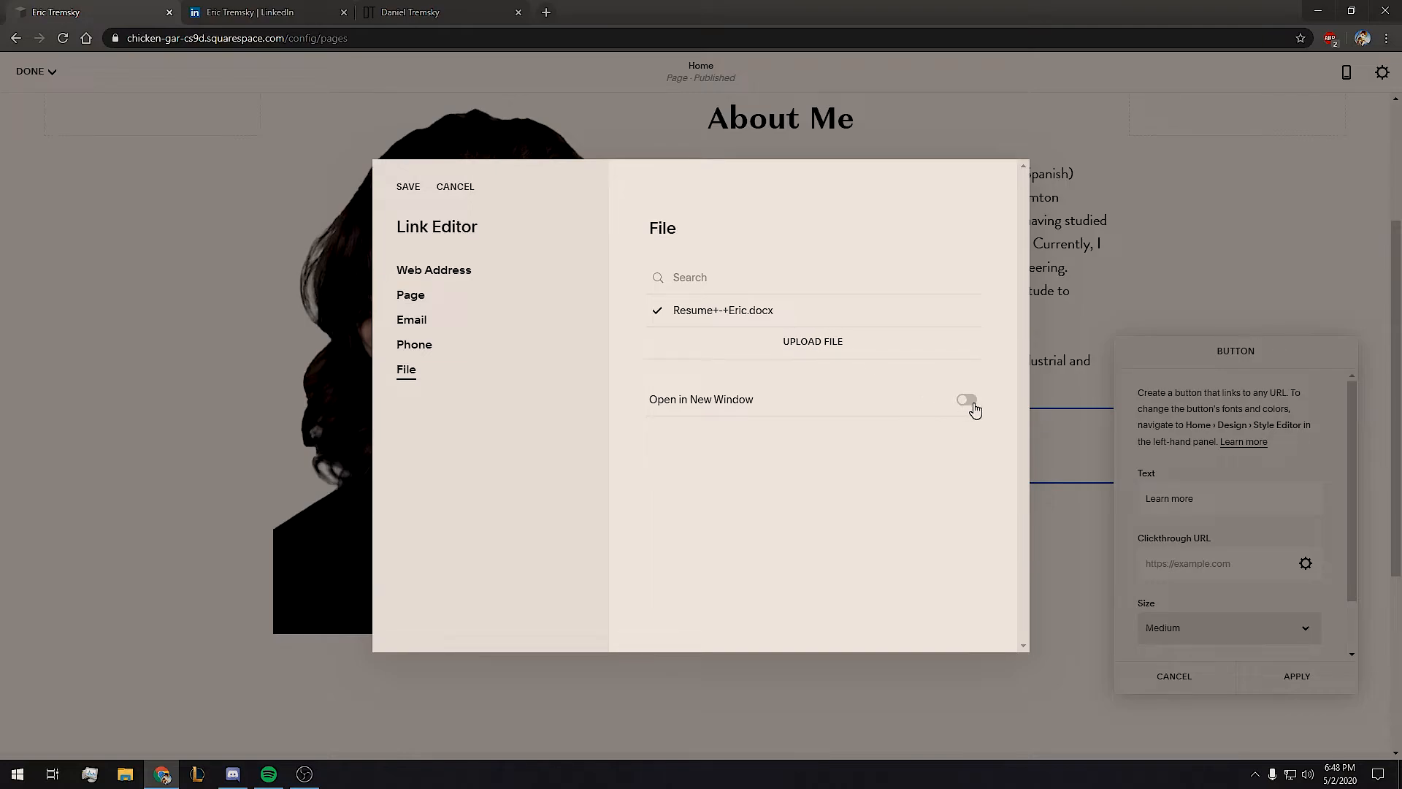
Link the button to the uploaded resume file, opening in a new window, and save.
click(657, 313)
click(663, 313)
click(974, 403)
click(408, 187)
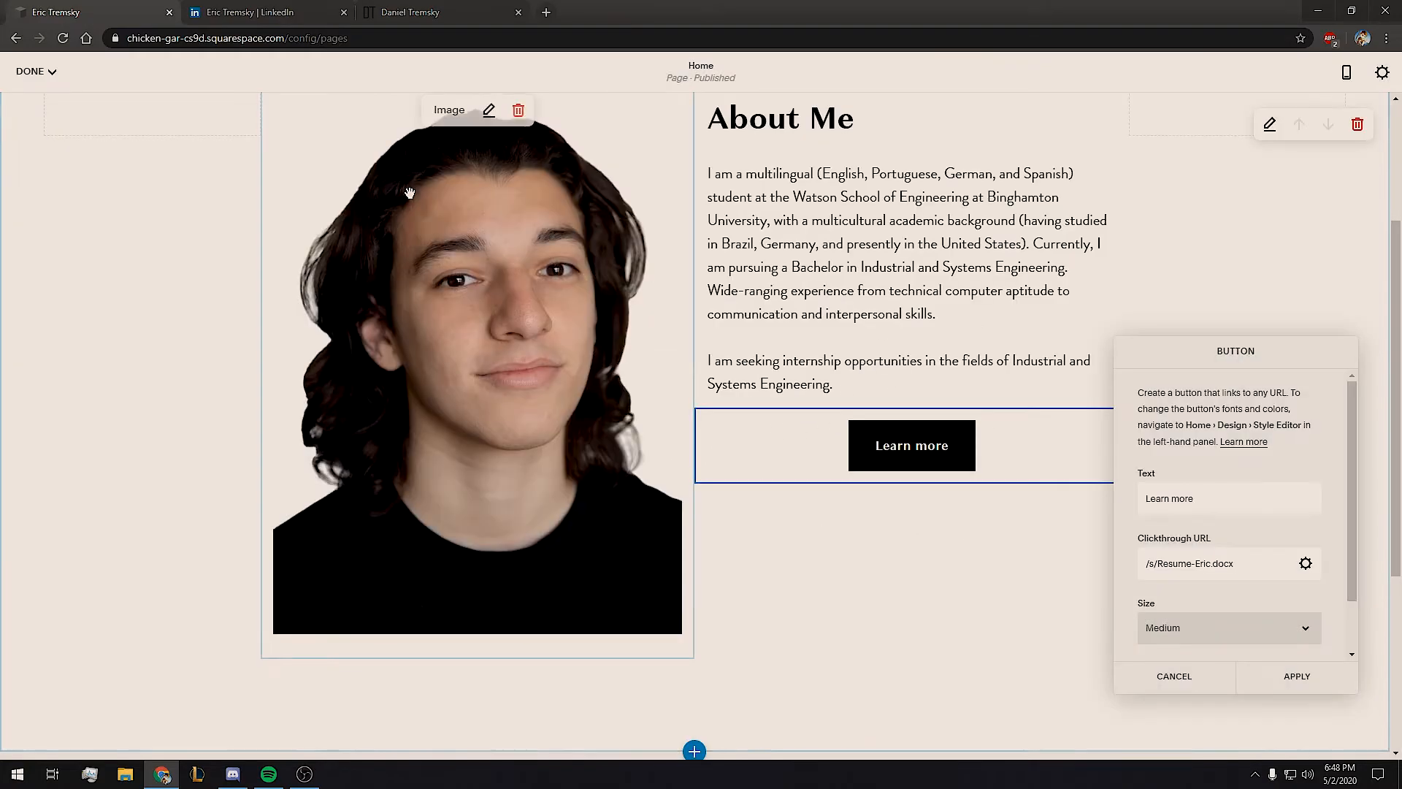
Relabel the button 'Resume', apply it, and add a blank line after the bio.
triple_click(1234, 491)
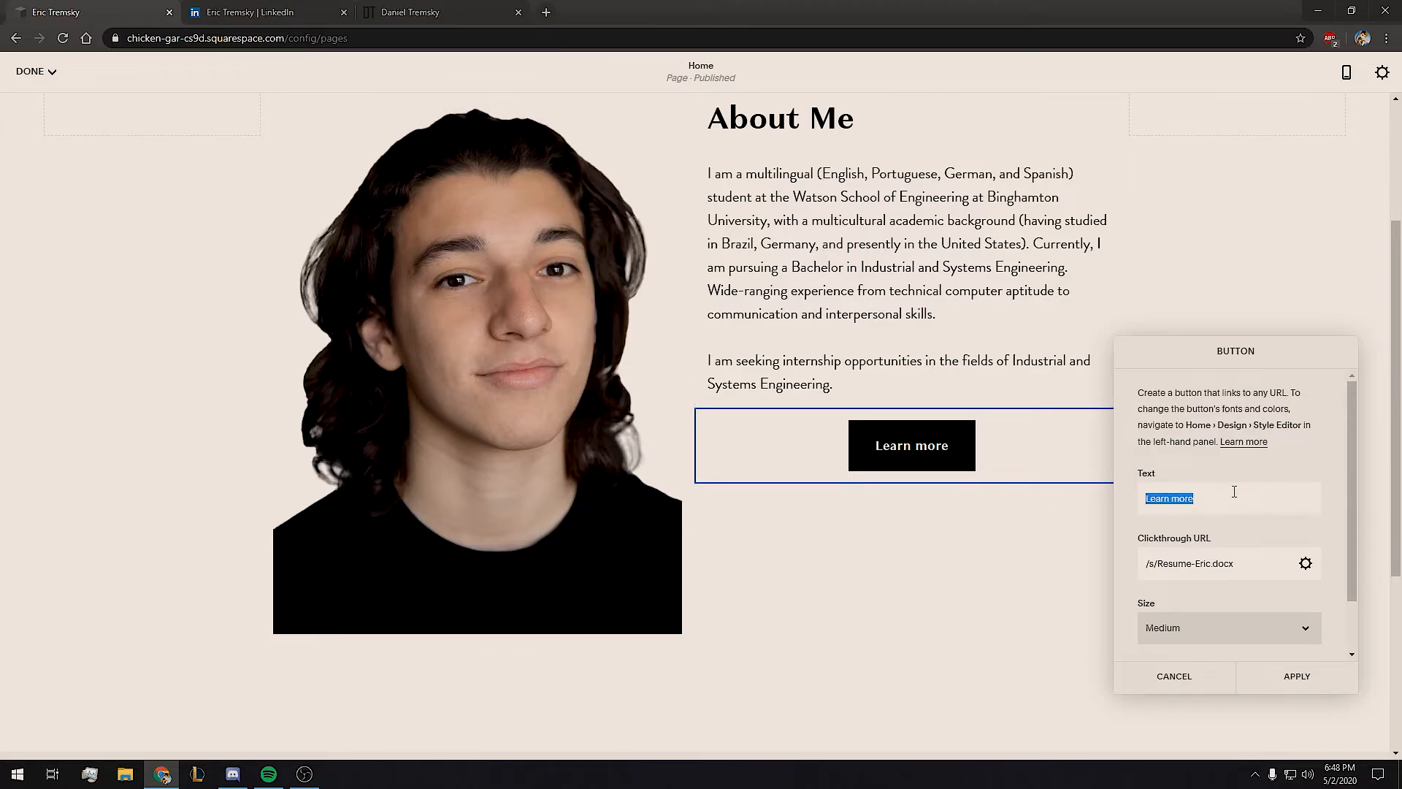
text(Resu)
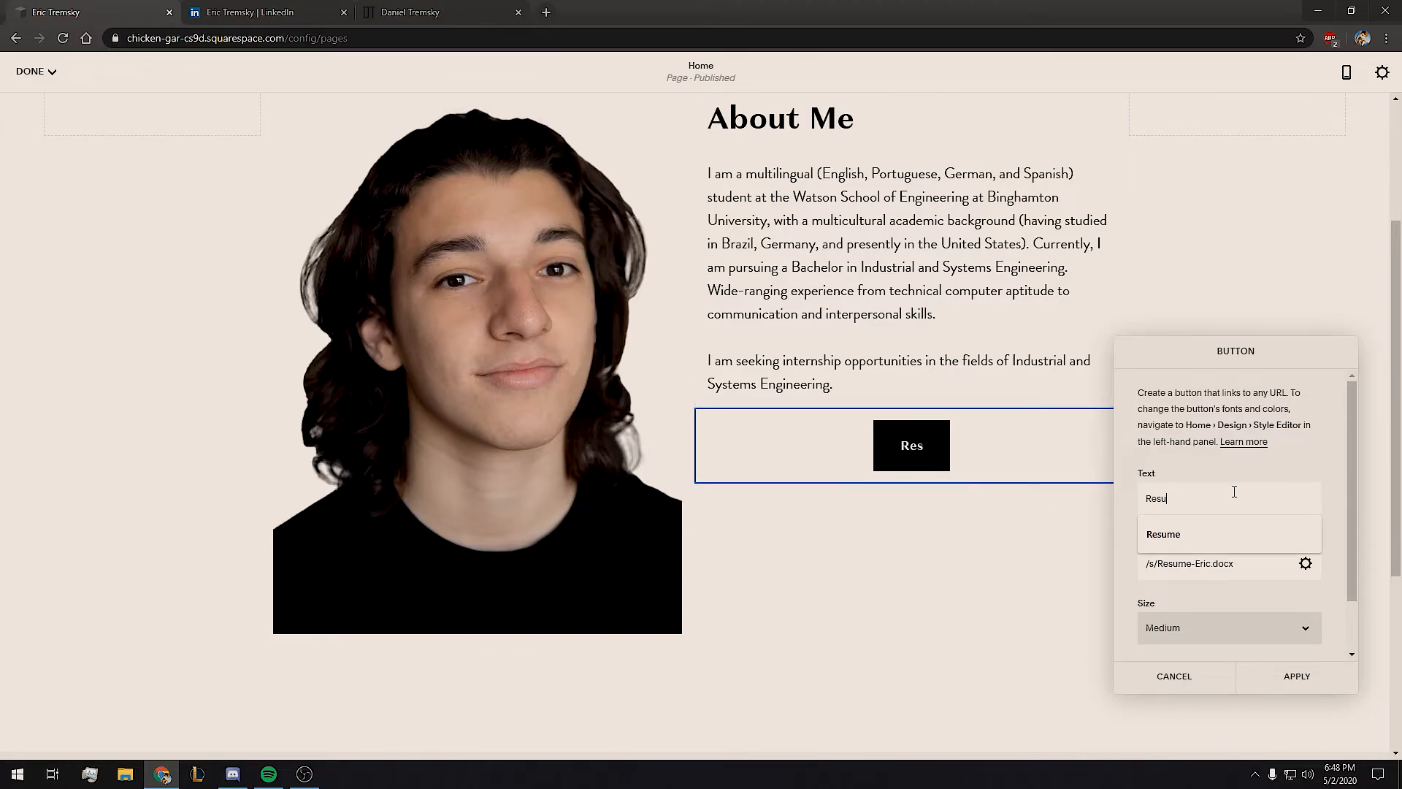
text(me)
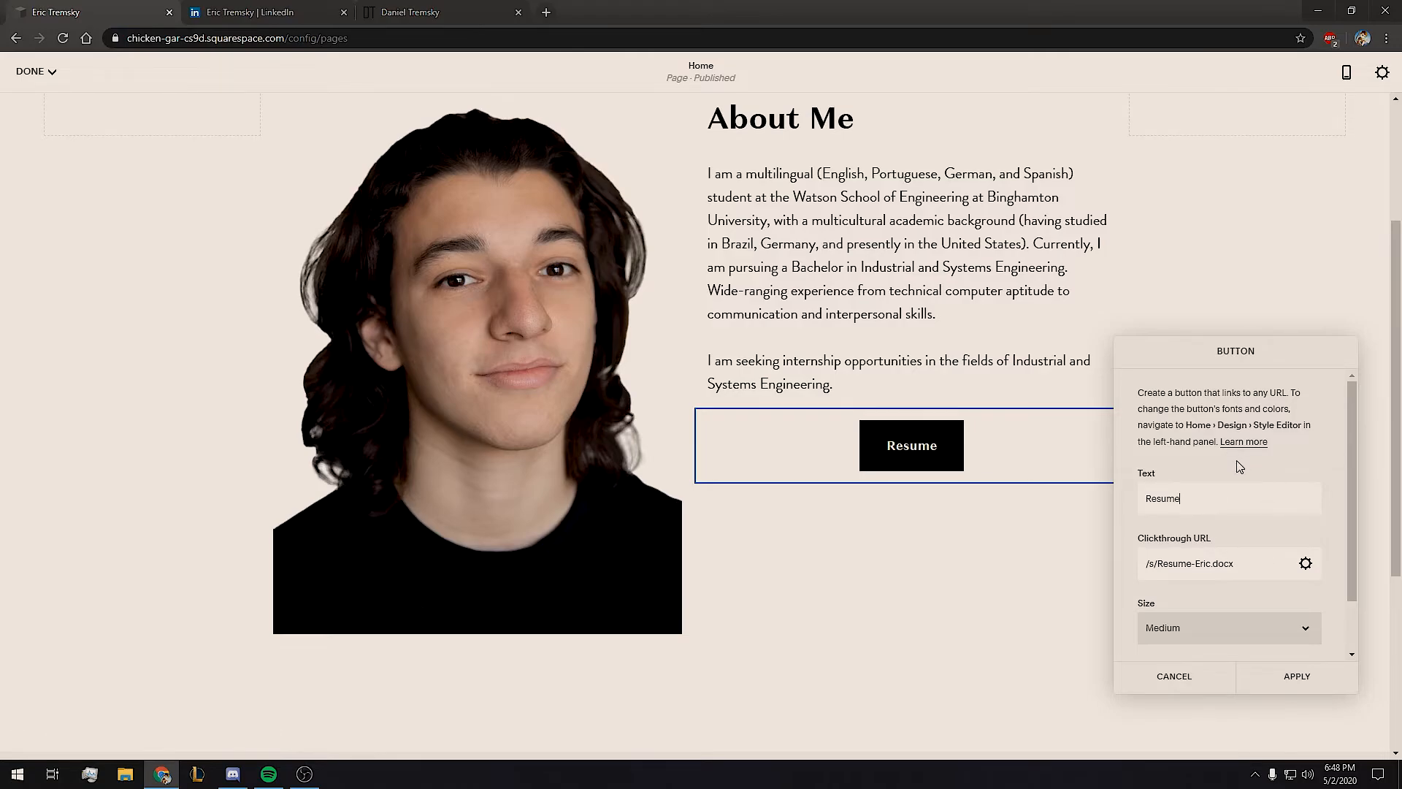
click(1297, 677)
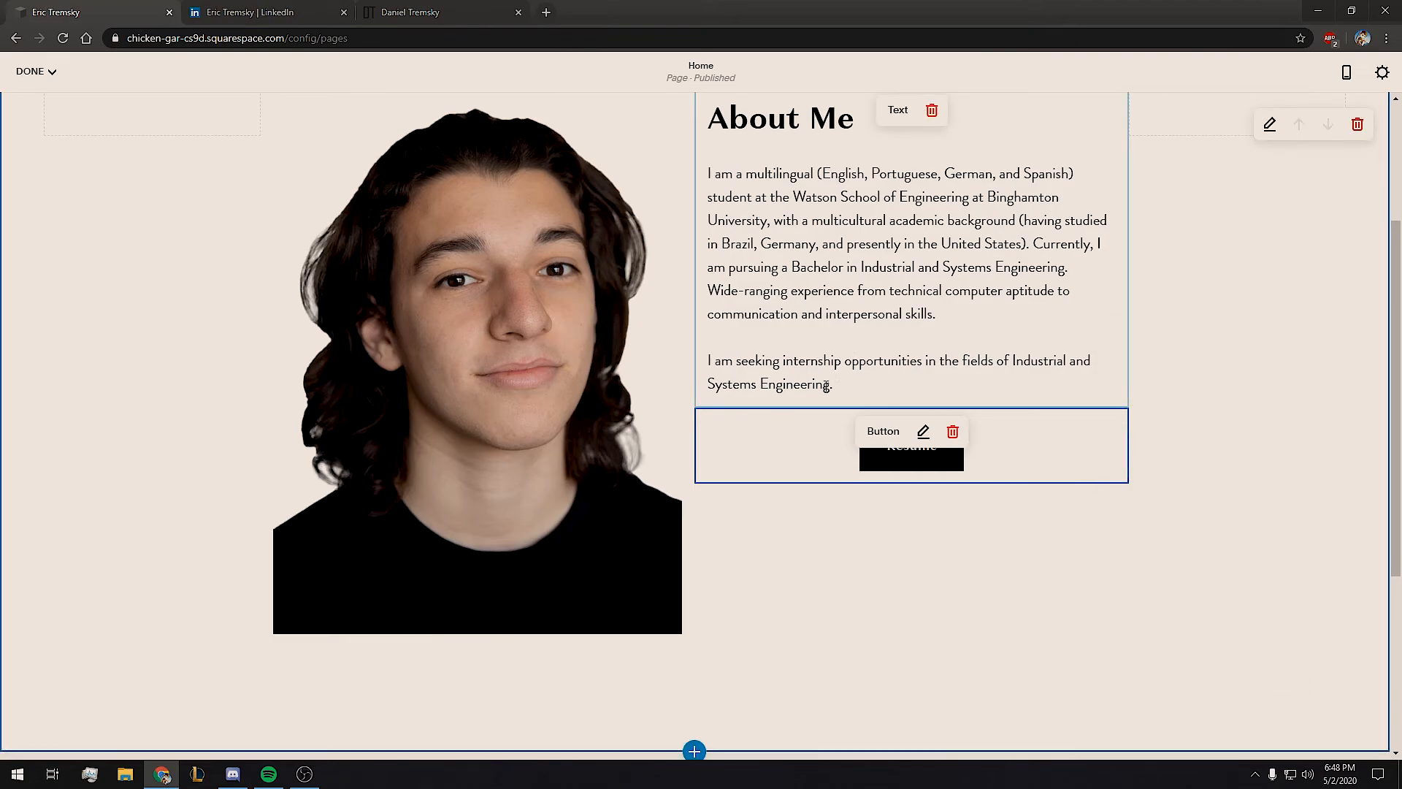
click(850, 384)
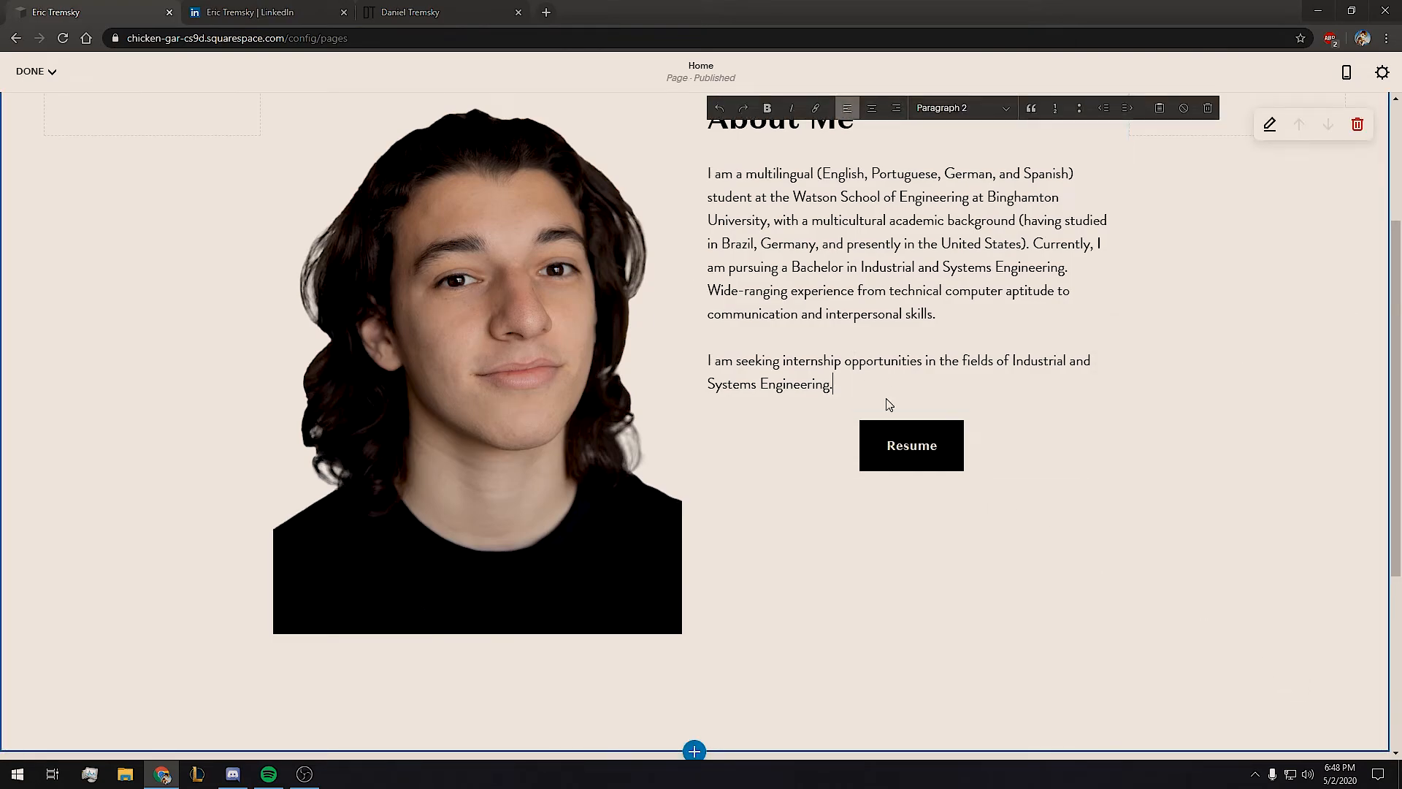
key(Return)
Finish editing, save the Home page changes, and go back to the main menu.
click(1172, 520)
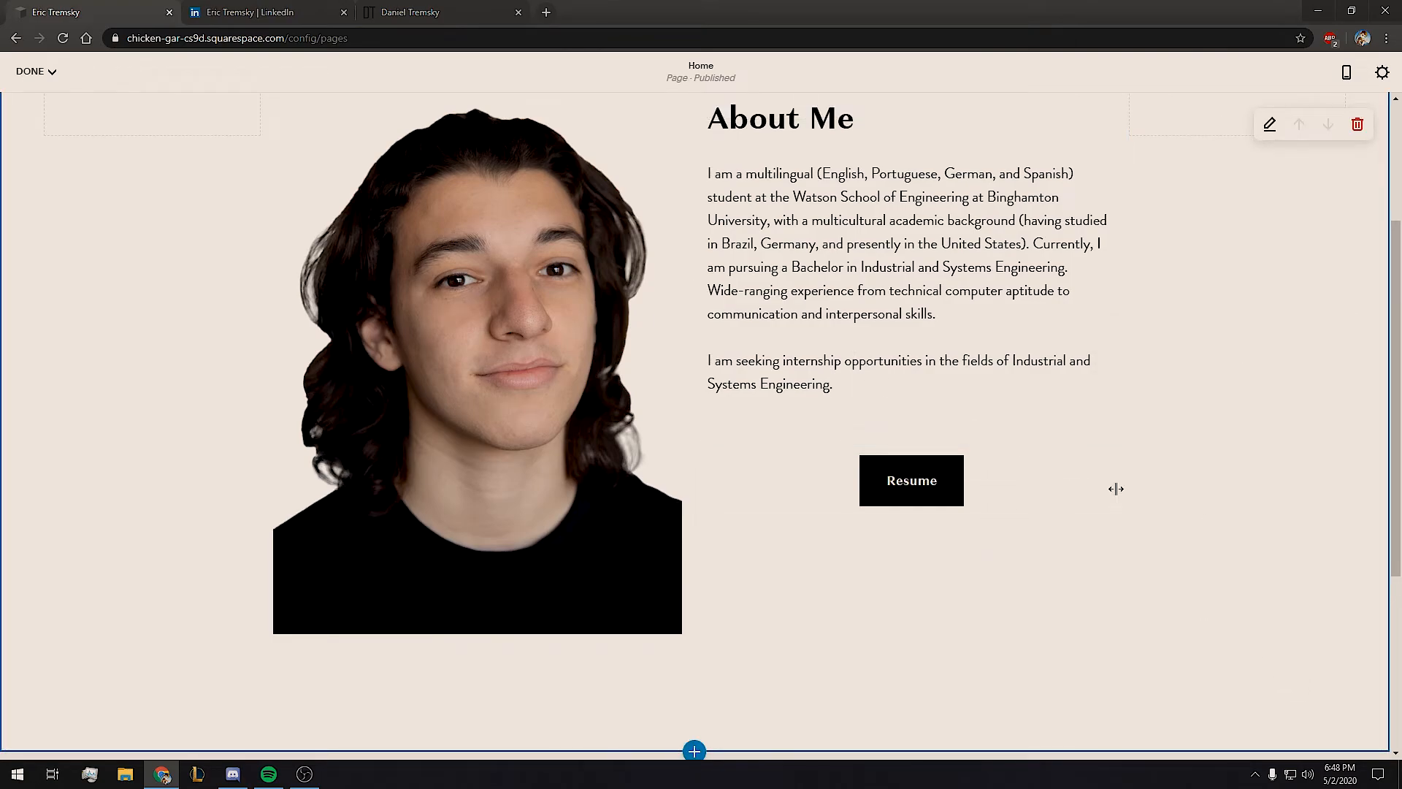
scroll(1089, 572, up, 3)
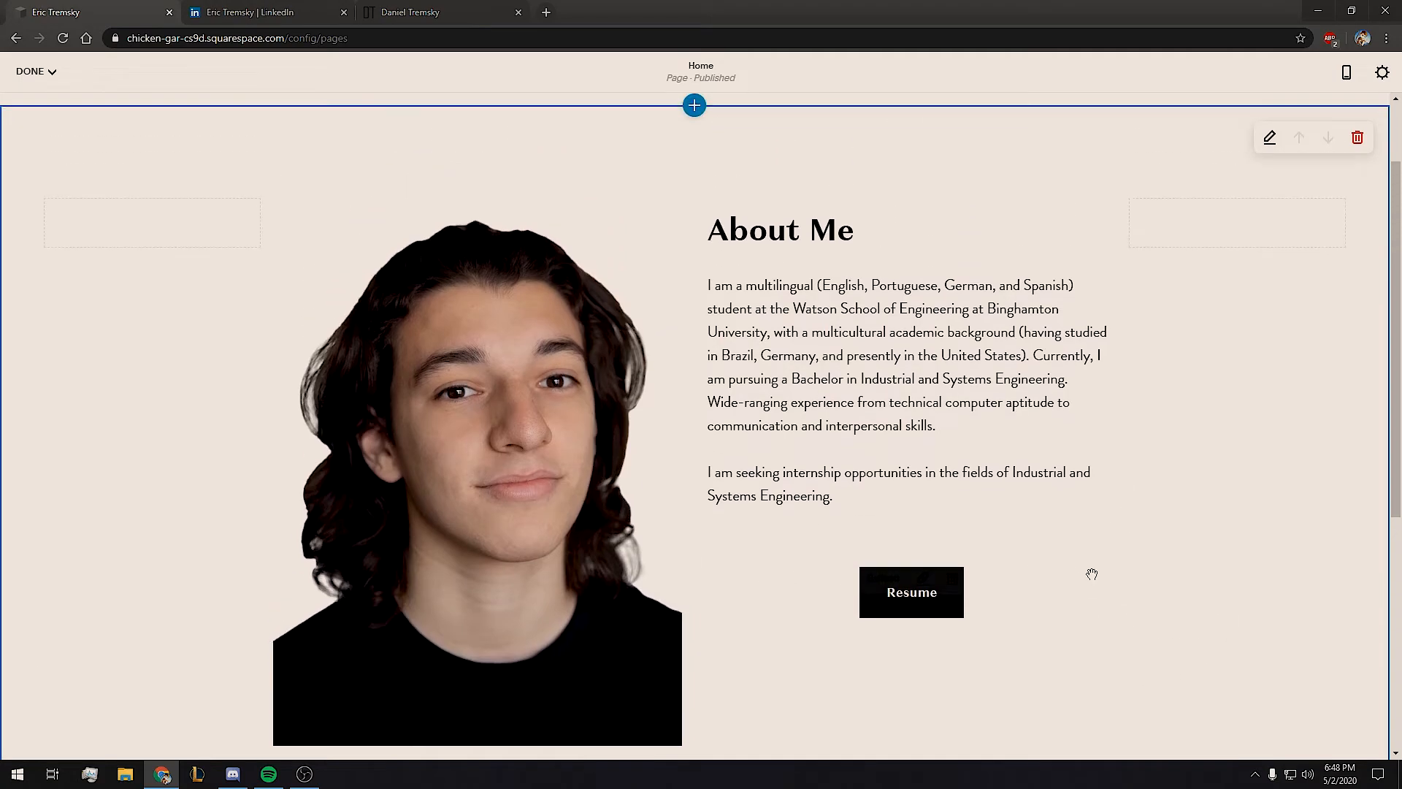
scroll(1127, 593, down, 3)
scroll(1130, 531, up, 3)
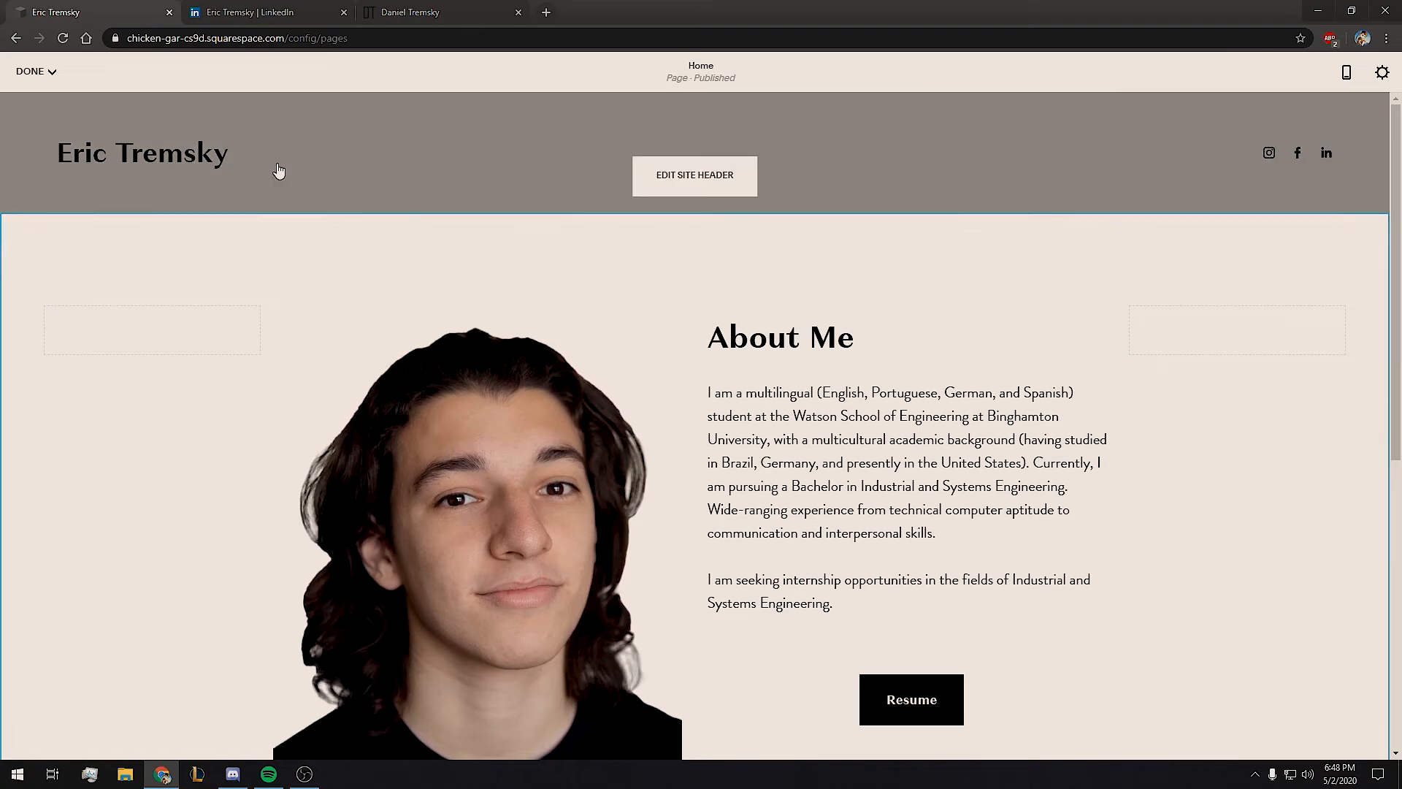
click(52, 76)
click(37, 102)
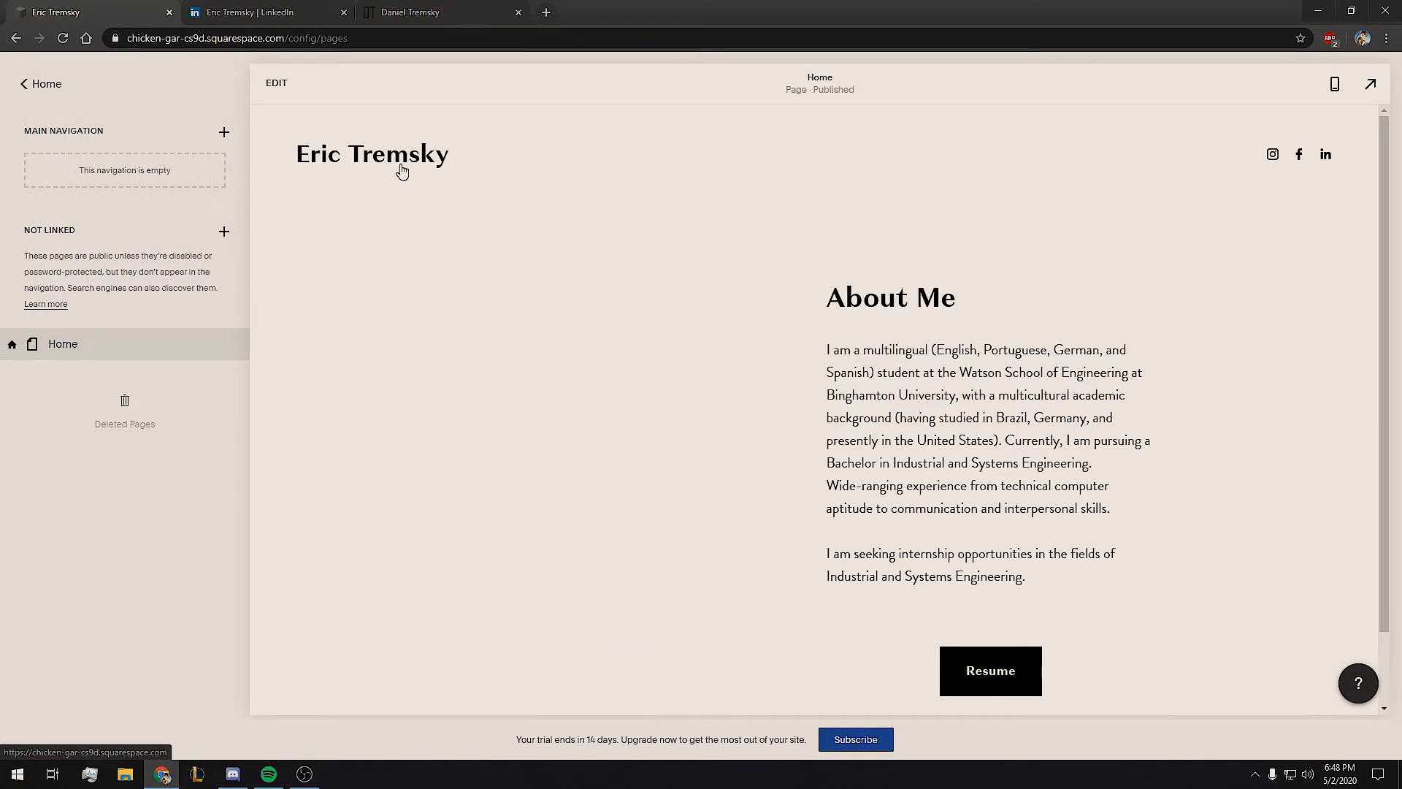
click(27, 86)
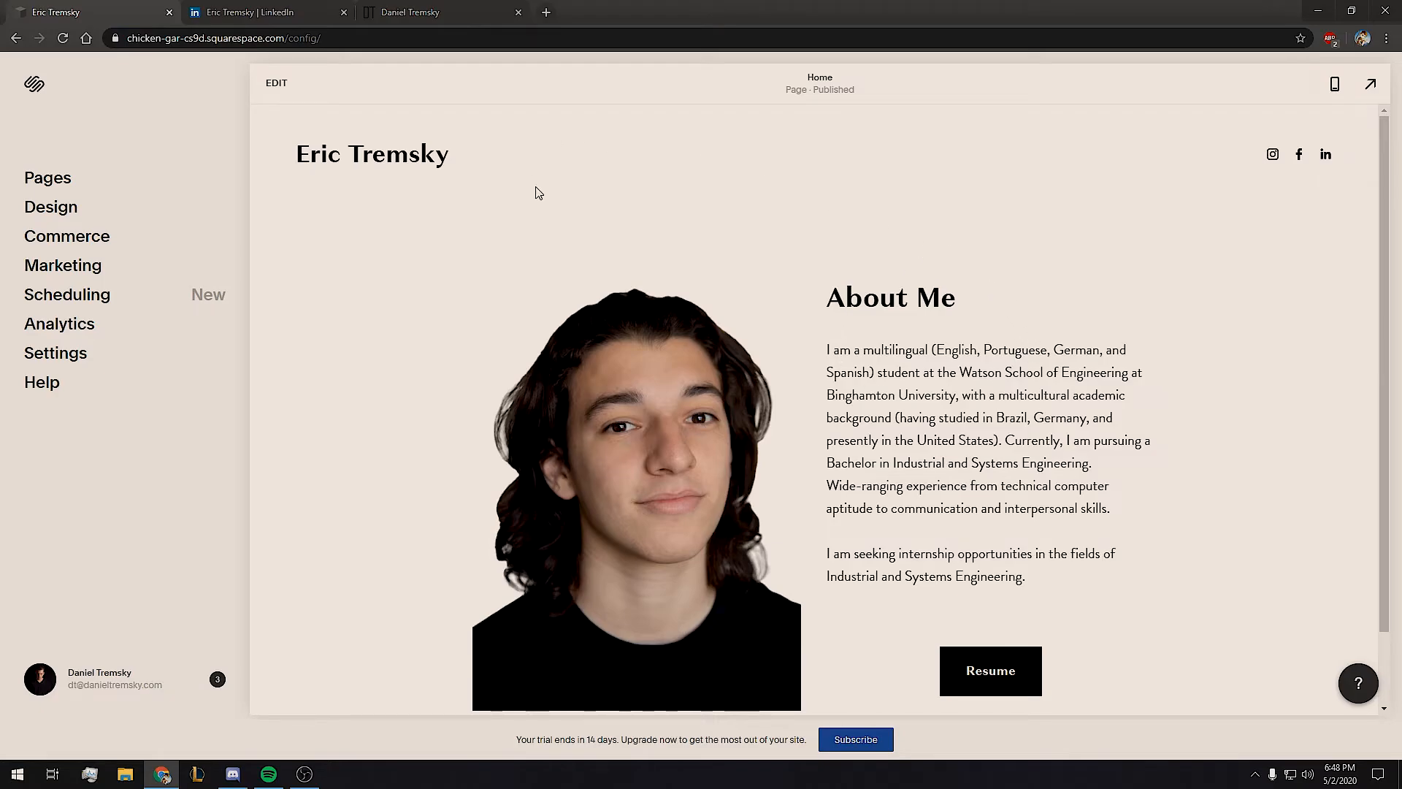
In Design > Fonts, switch the site title to a Custom style.
click(52, 209)
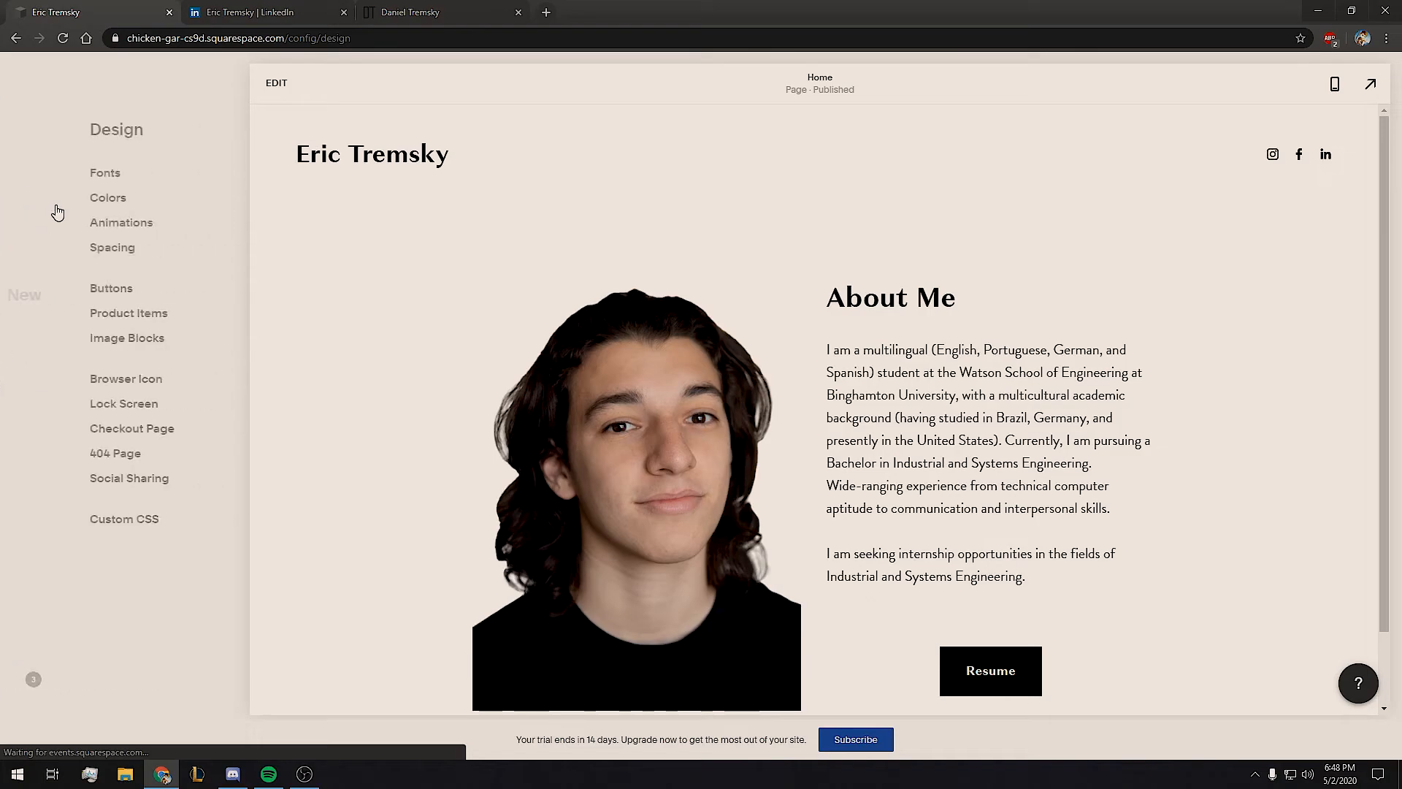
click(54, 173)
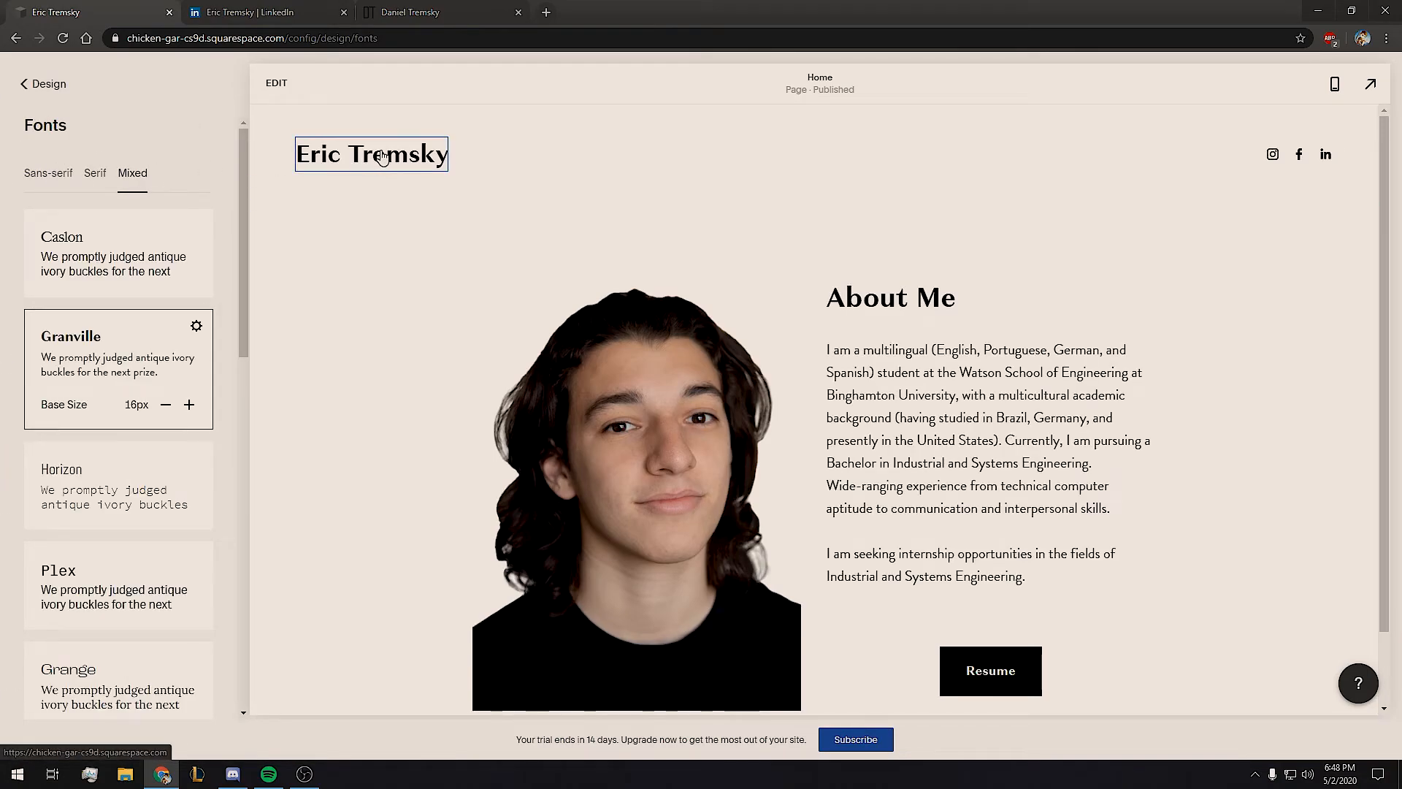
click(382, 156)
click(204, 194)
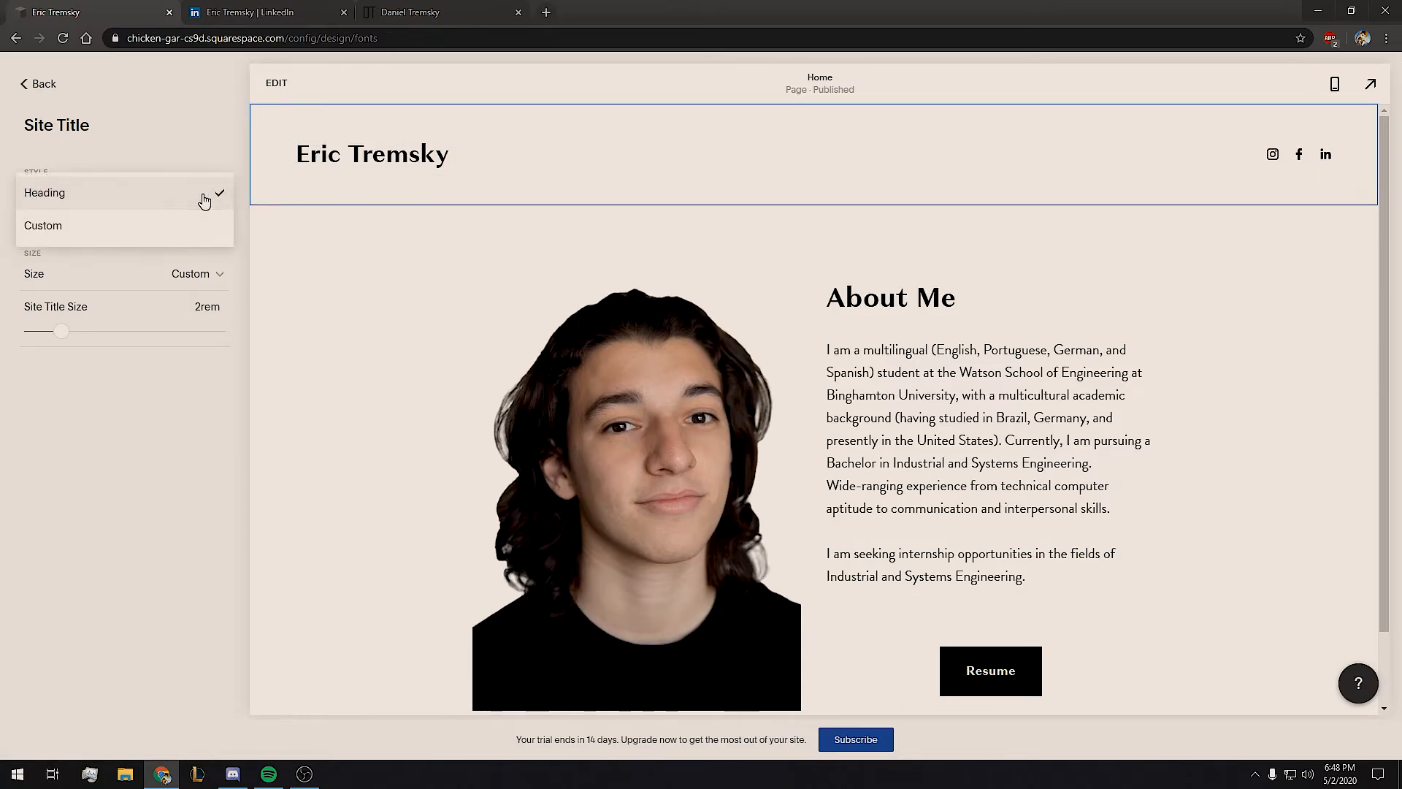
click(40, 227)
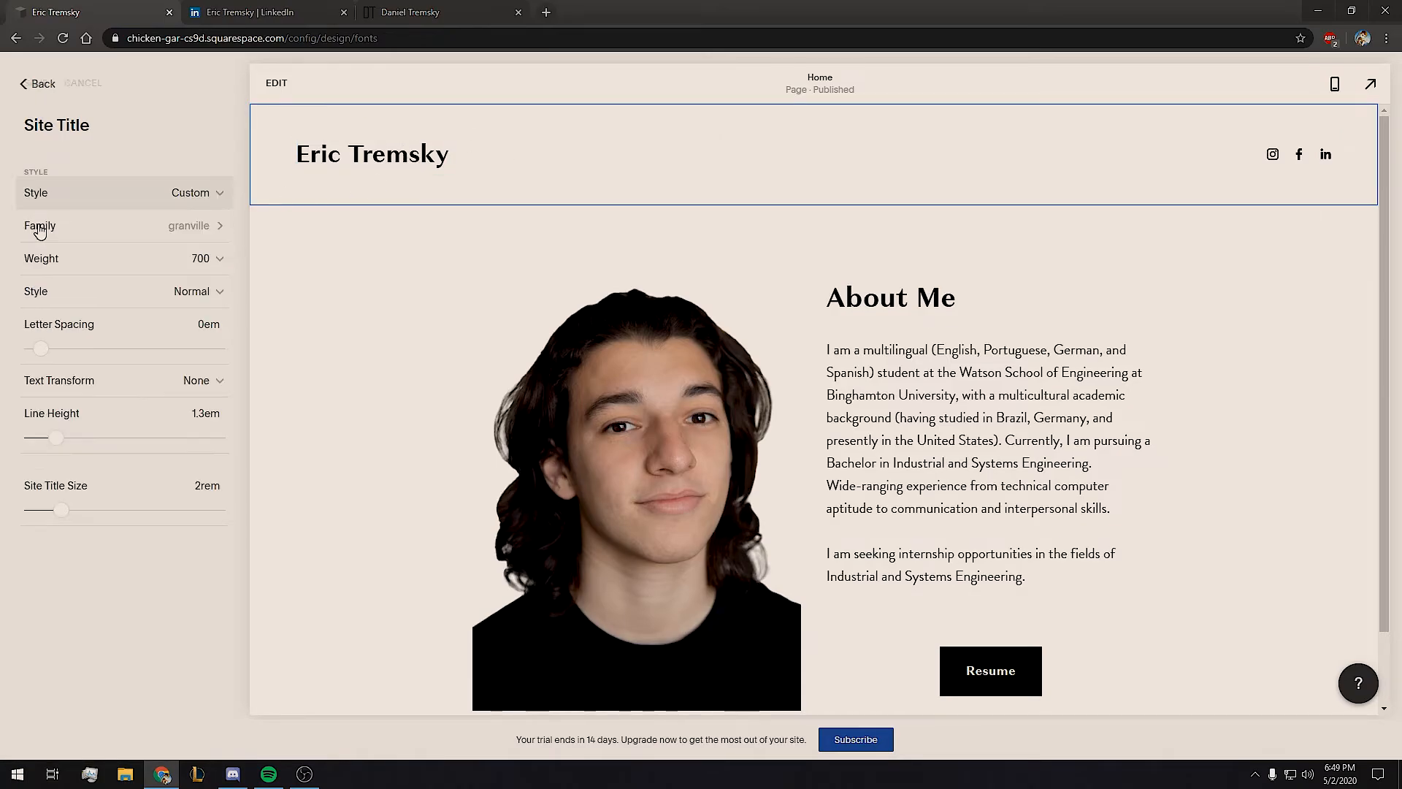
Set the site title's font family to Bebas Neue and save it.
click(189, 227)
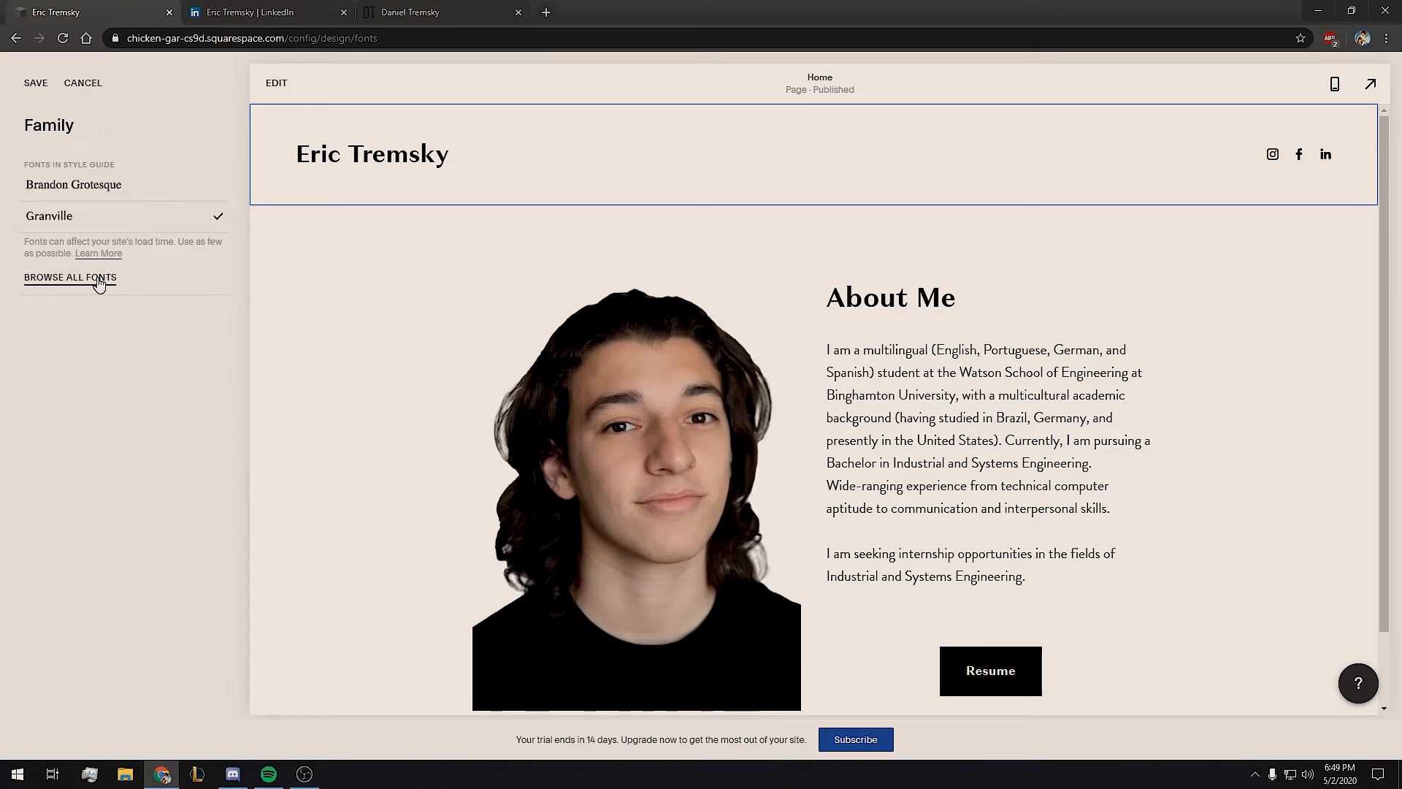
click(46, 278)
scroll(128, 336, down, 2)
scroll(105, 405, down, 1)
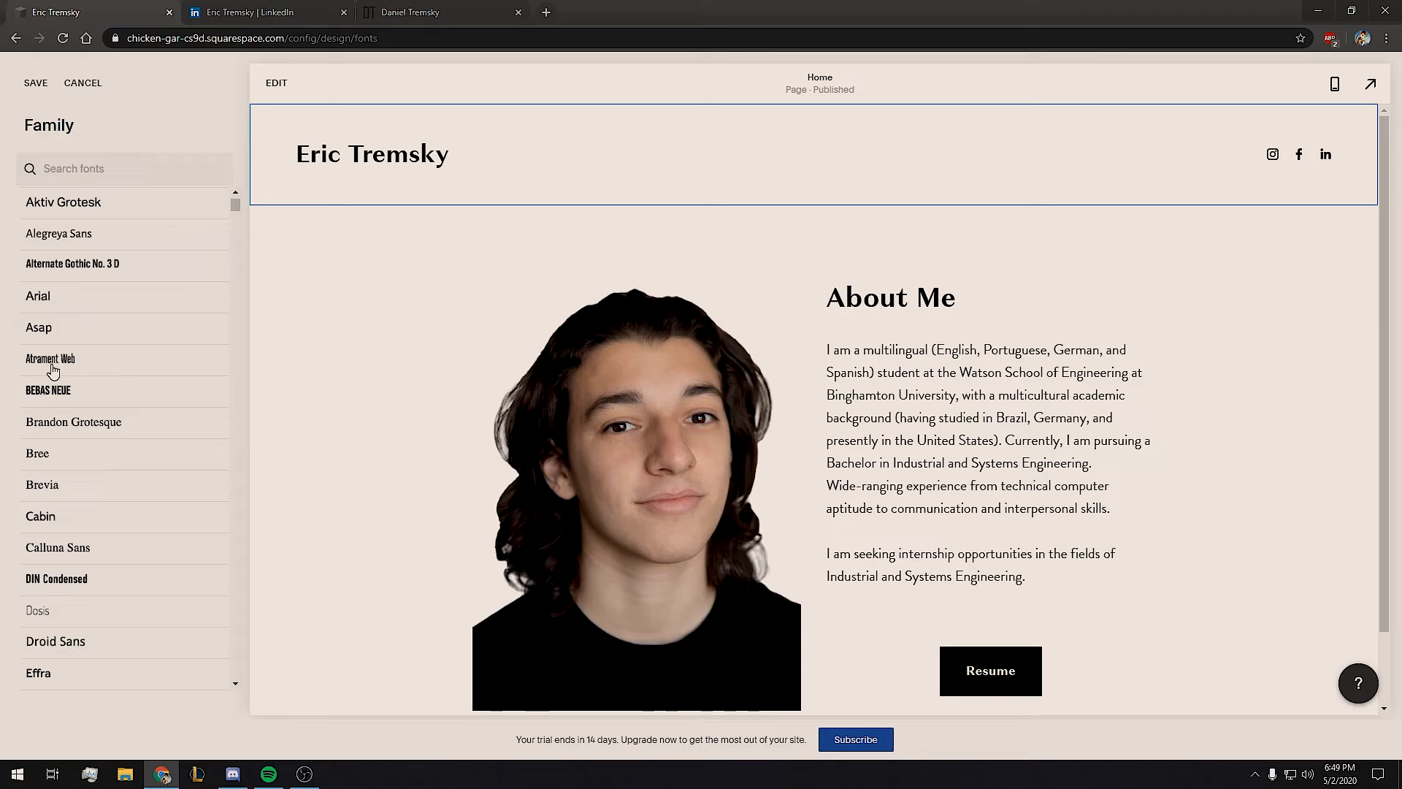
click(42, 392)
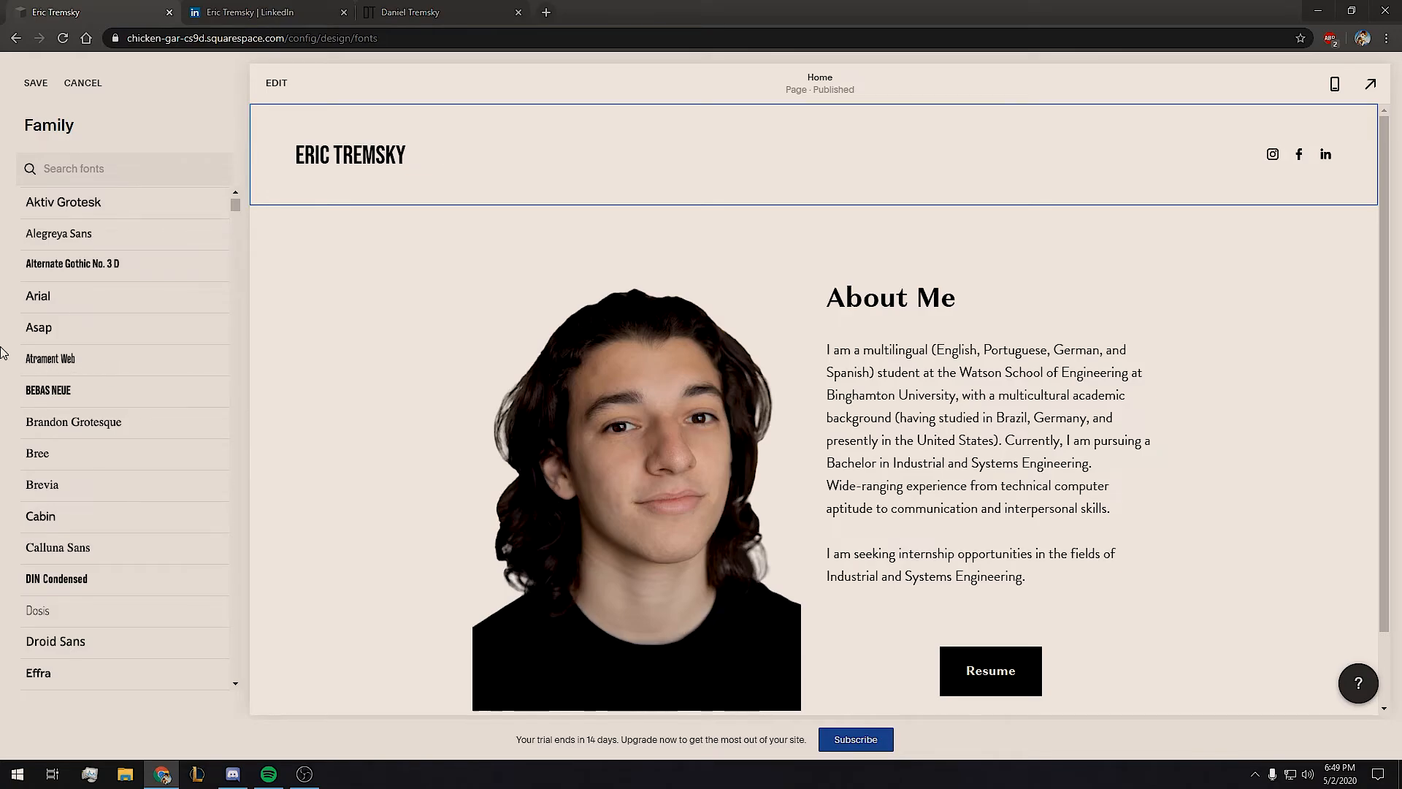
click(34, 86)
click(40, 86)
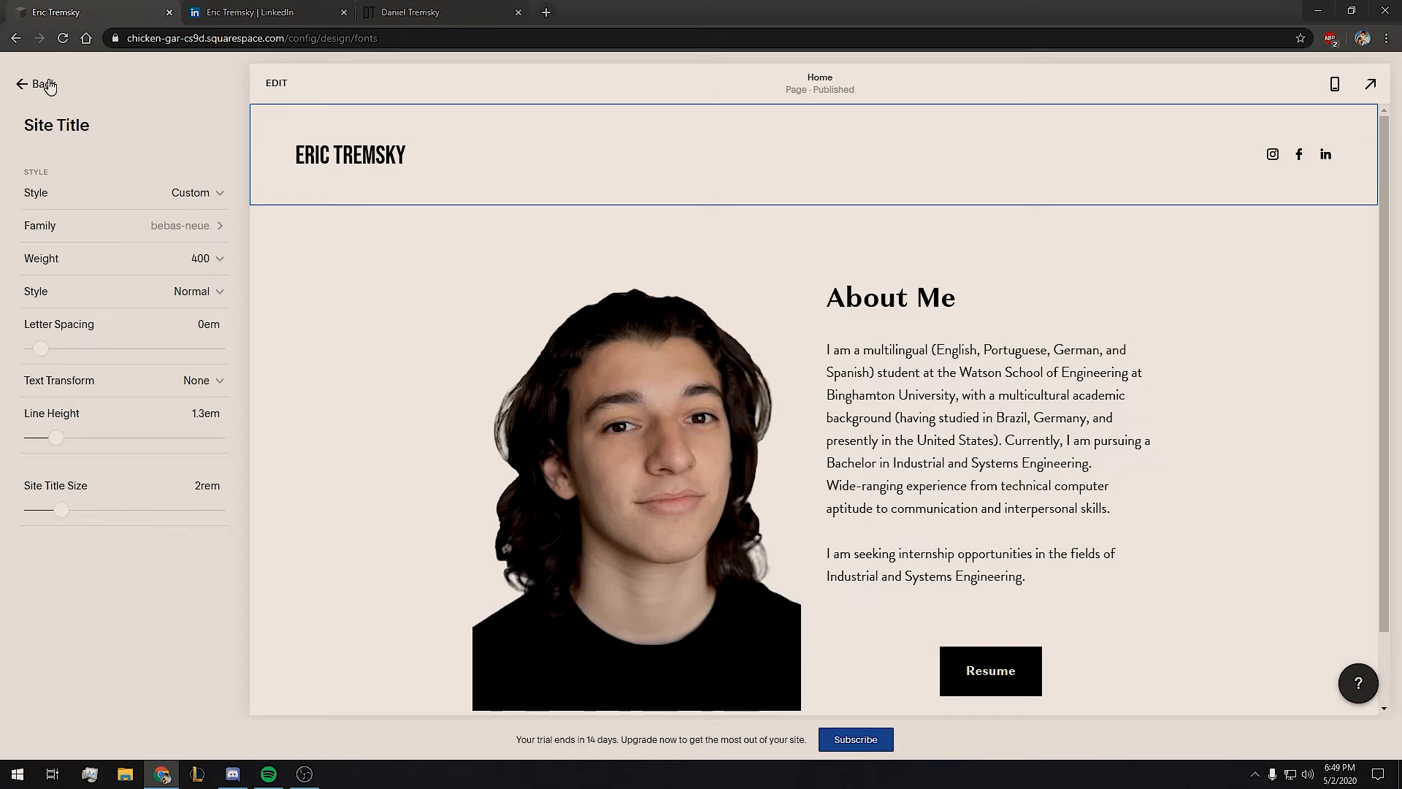
click(45, 85)
click(46, 85)
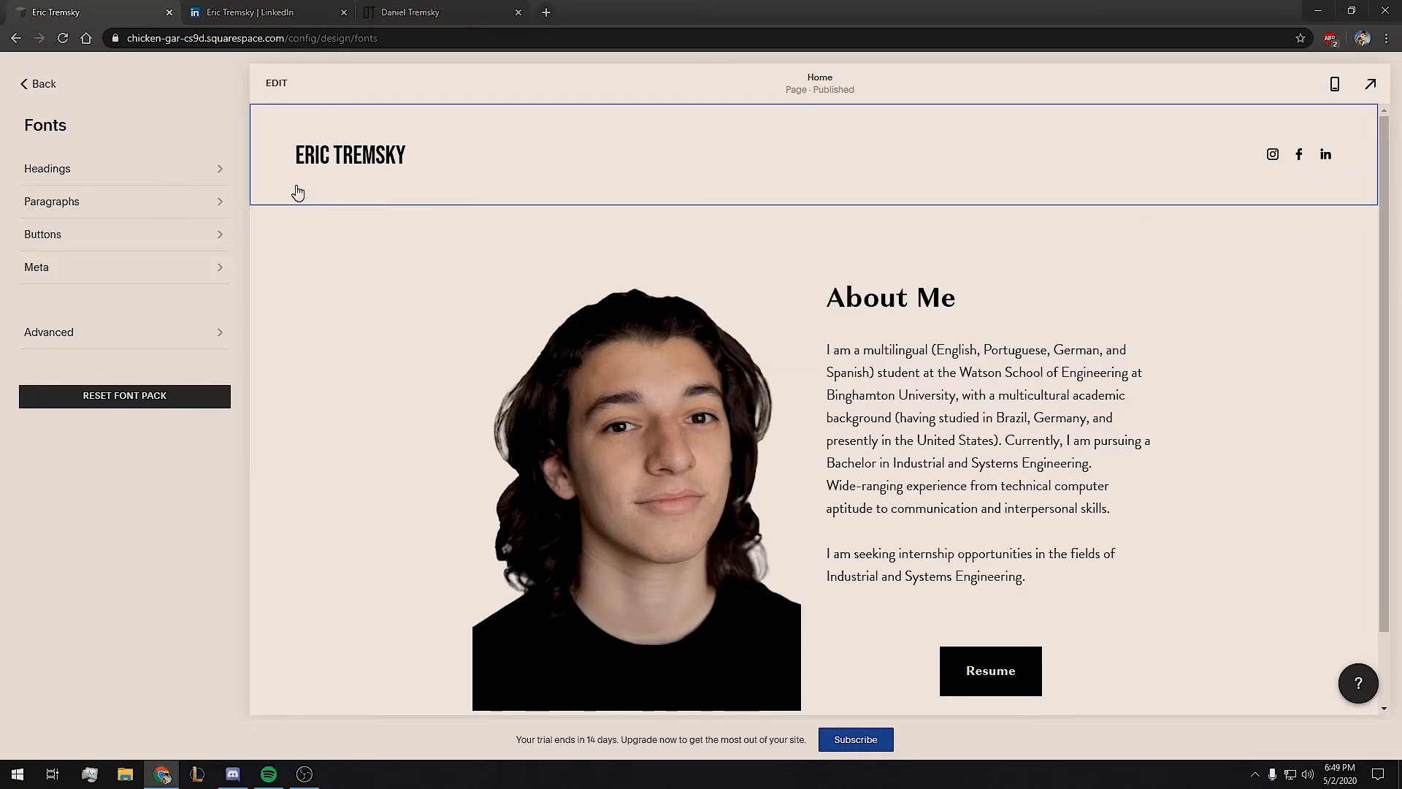
Back out from the font pack list to the main Design menu, with the title now in Bebas Neue.
click(38, 84)
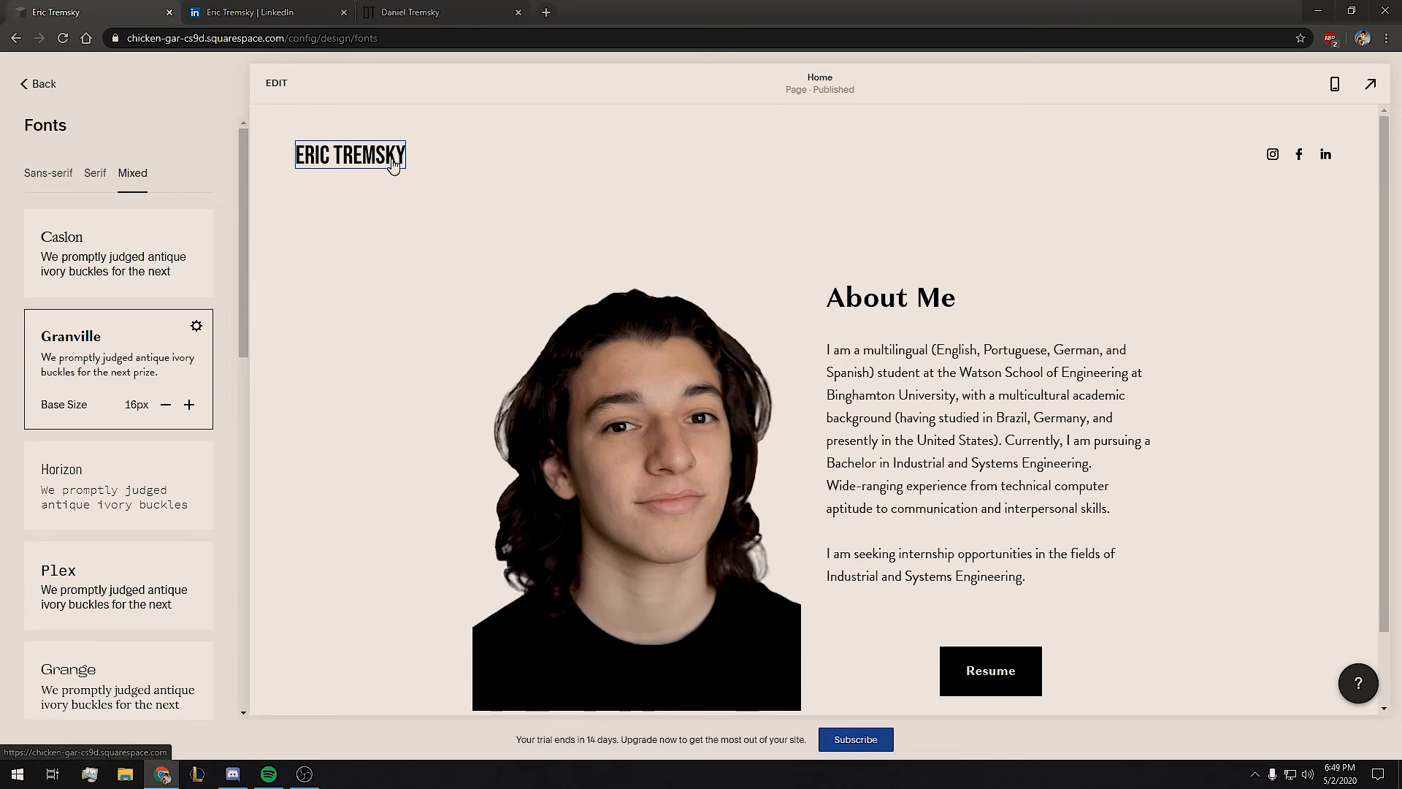
click(28, 86)
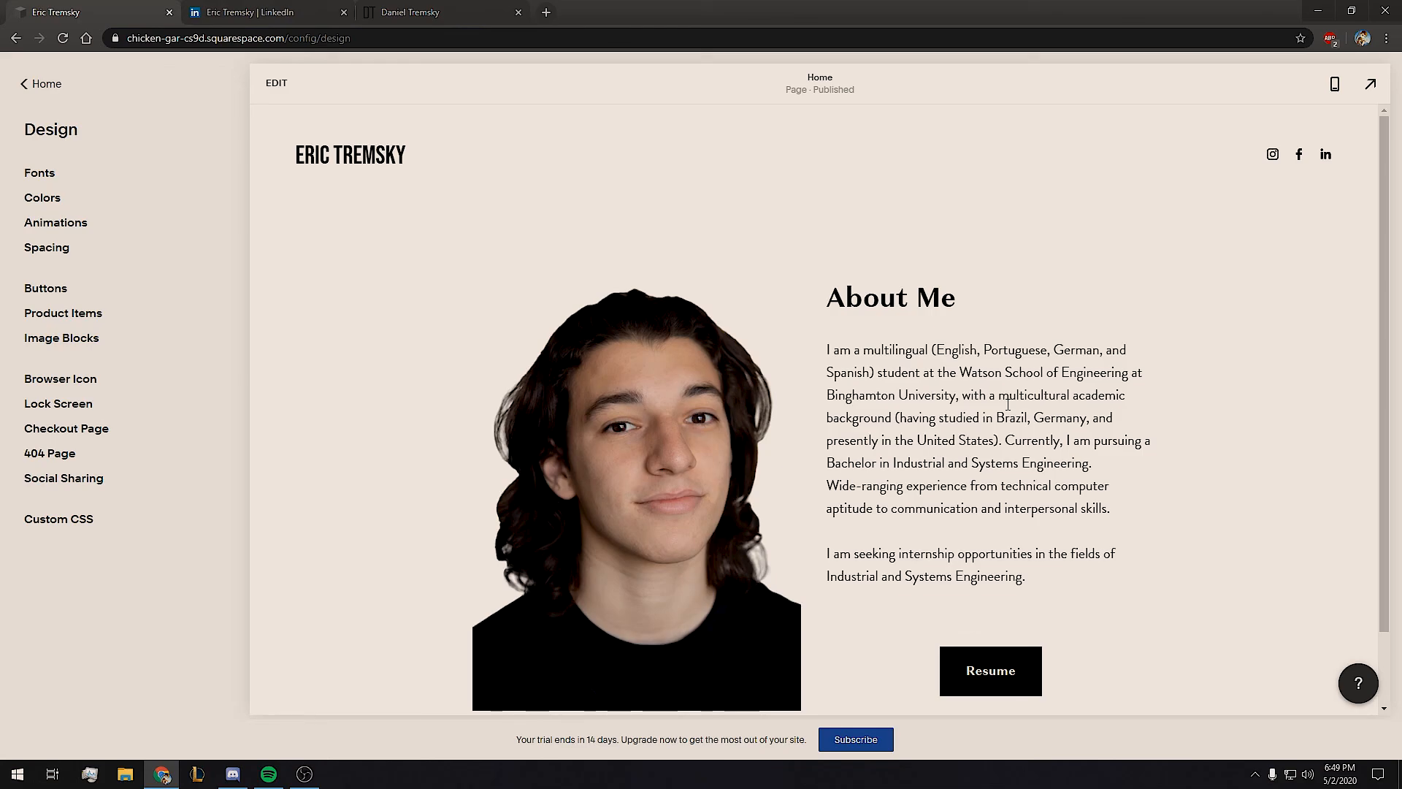
scroll(885, 436, down, 1)
scroll(883, 431, up, 1)
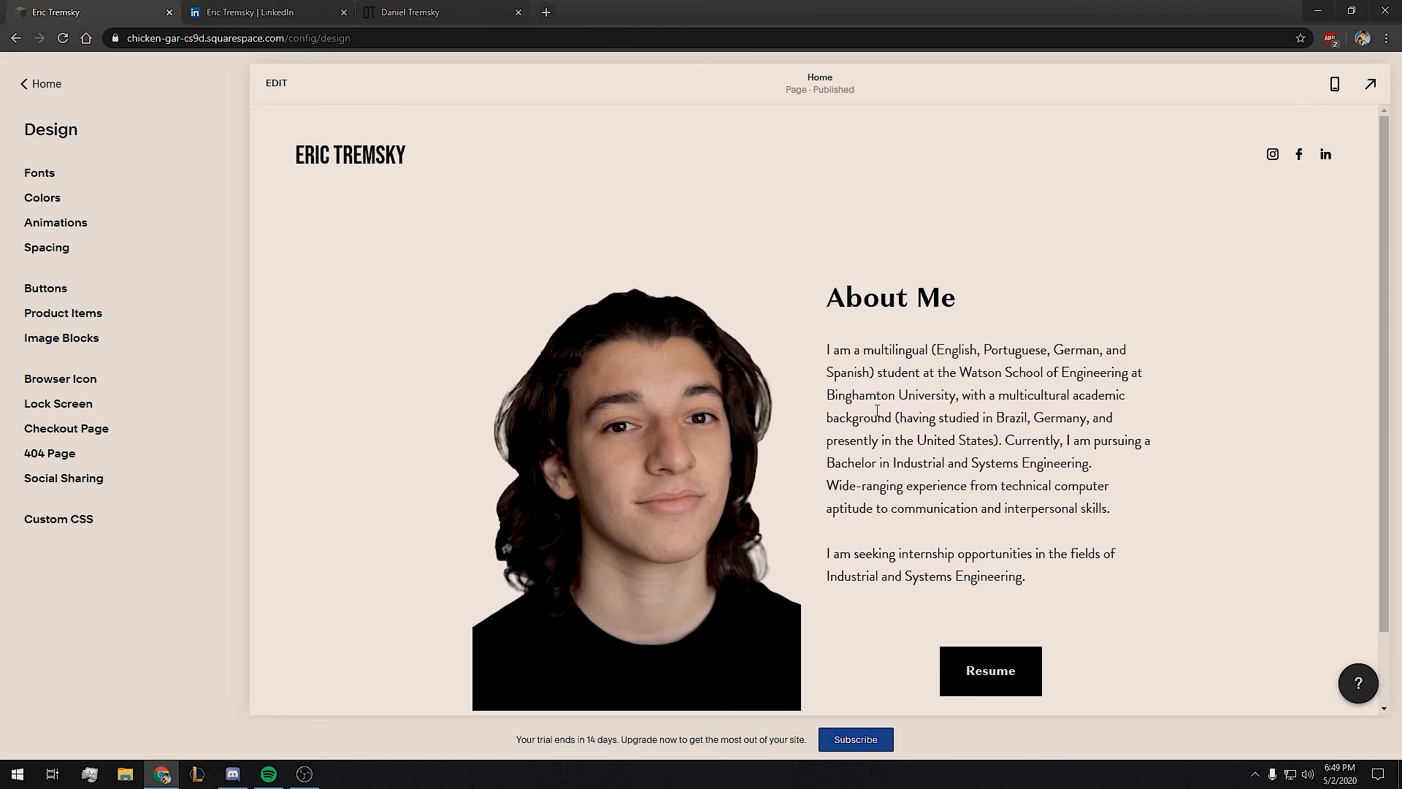